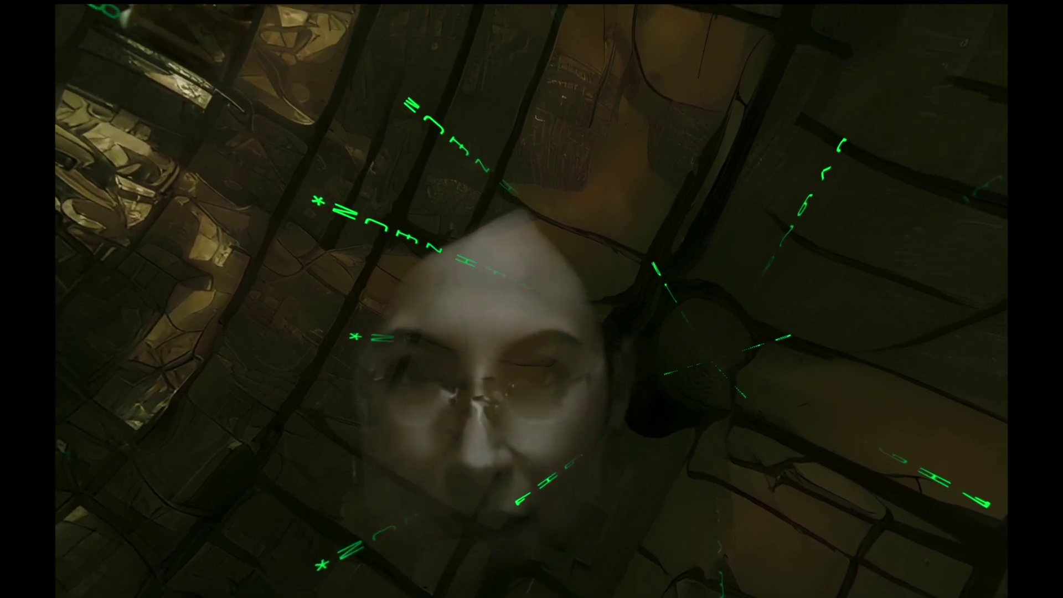
- Pause the intro video on the scene of a face inside the hangar
key(space)
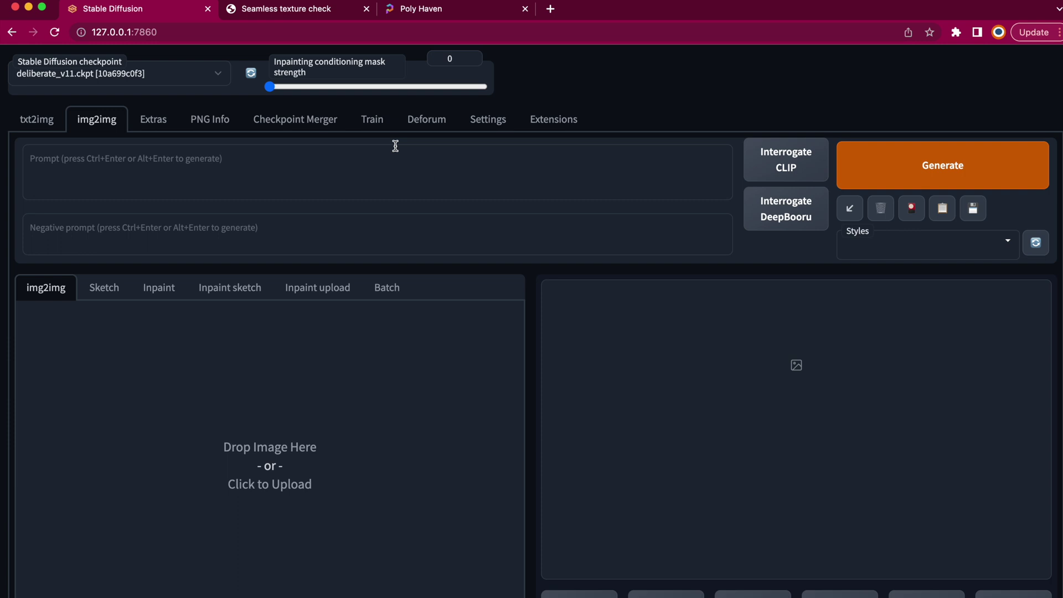
- Open the HDRI catalogue on Poly Haven and dismiss the advert covering the listing
click(432, 10)
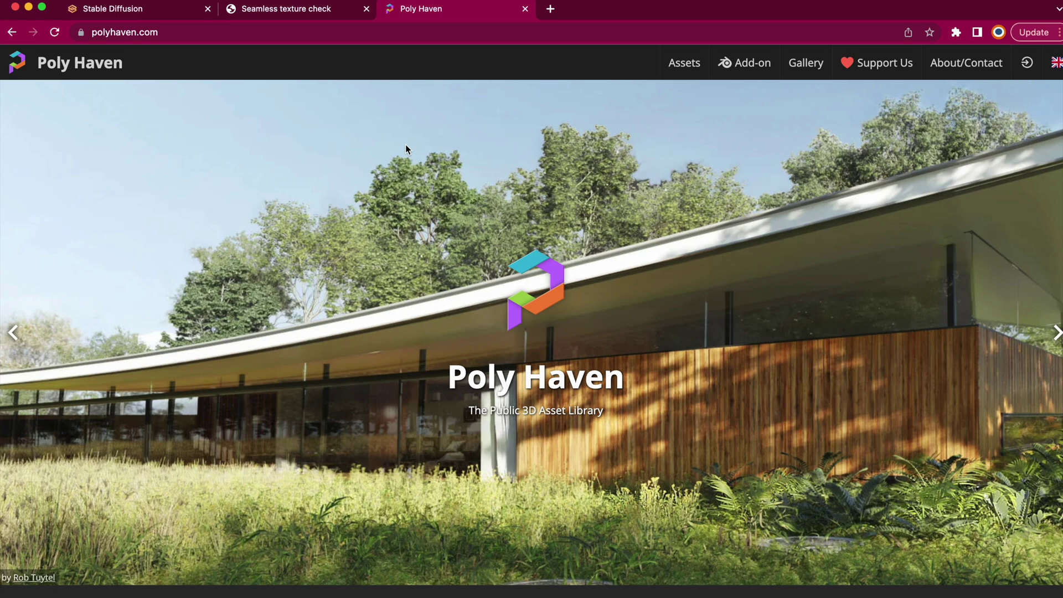
scroll(405, 149, down, 5)
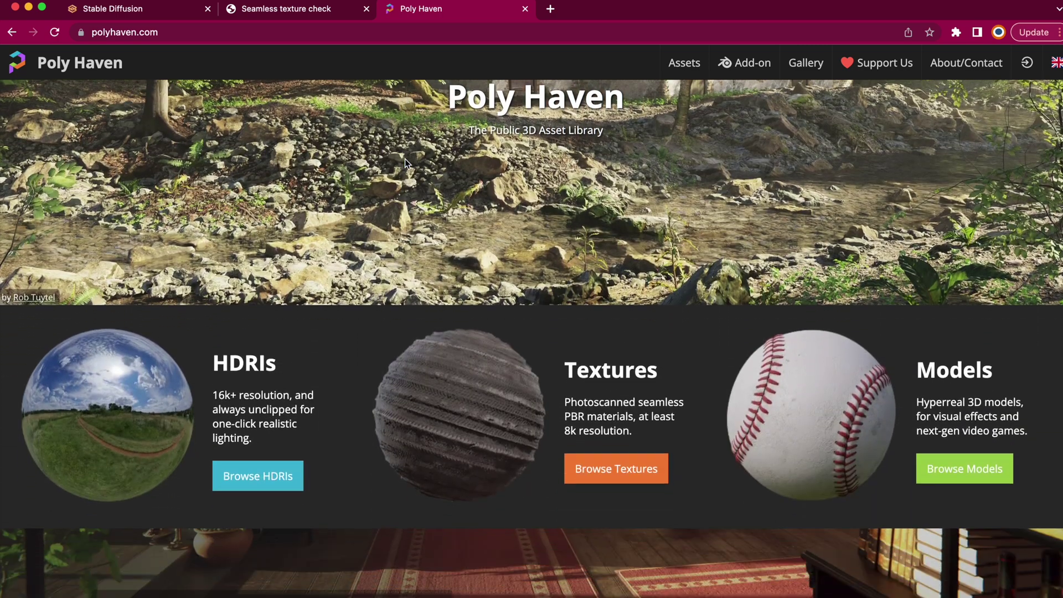
click(269, 452)
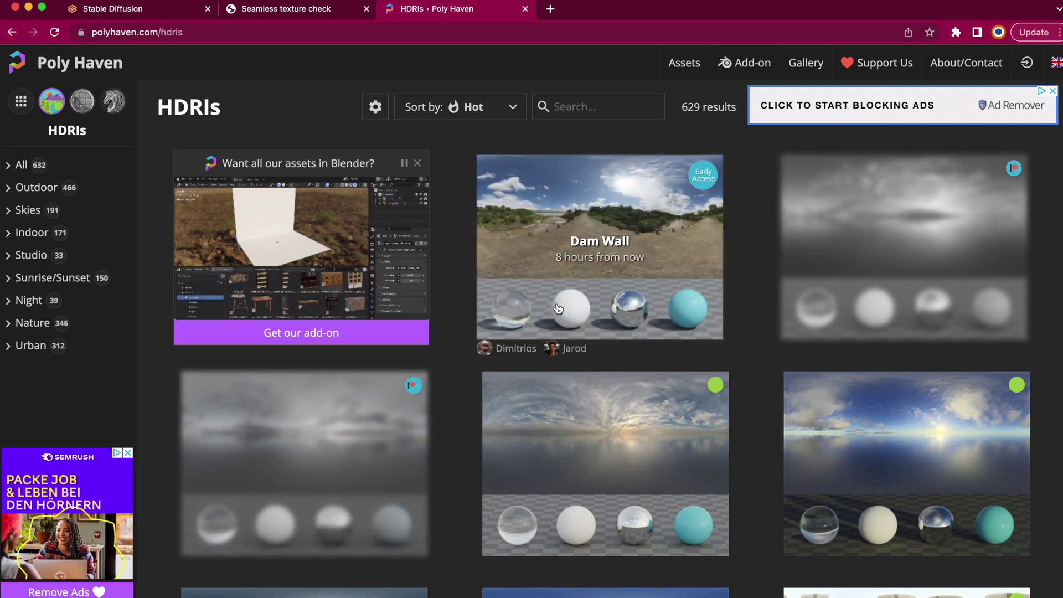
click(1053, 92)
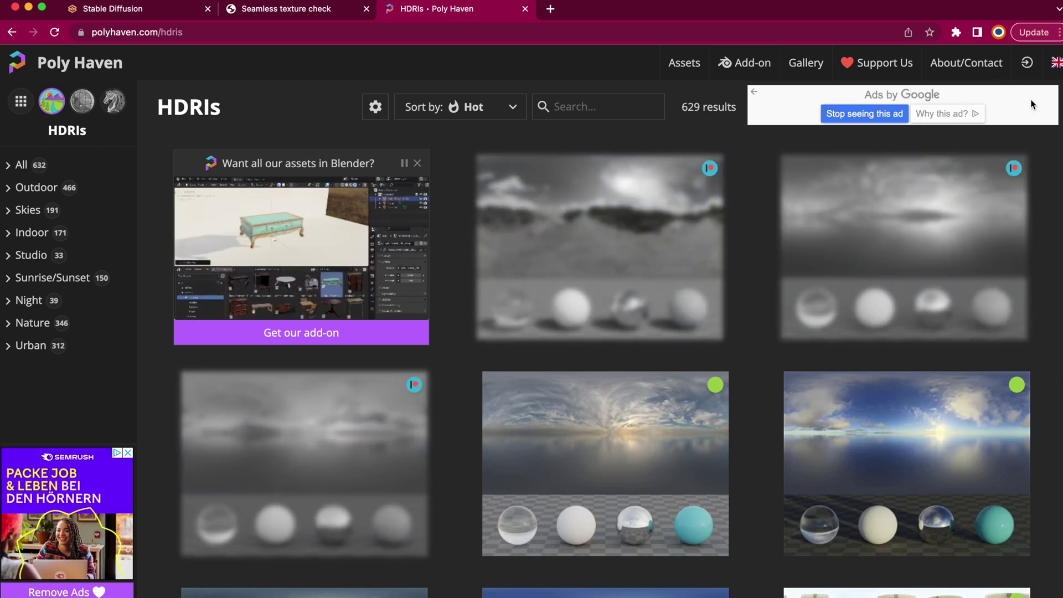
- Search 'hangar', open Small Hangar 01 and choose the 8K EXR download (89.62 MB)
click(630, 111)
text(han)
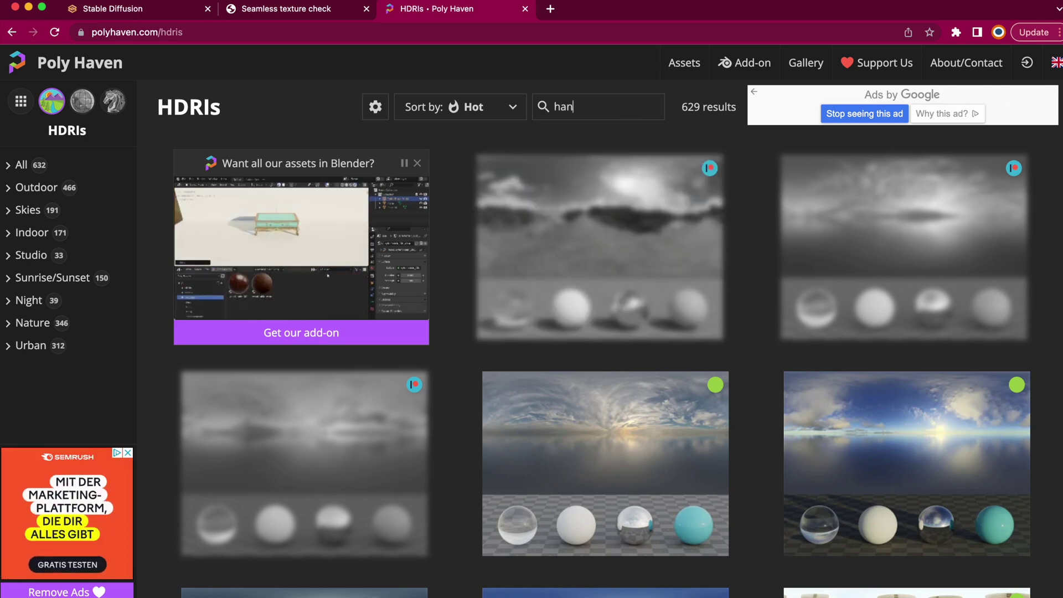
text(gar)
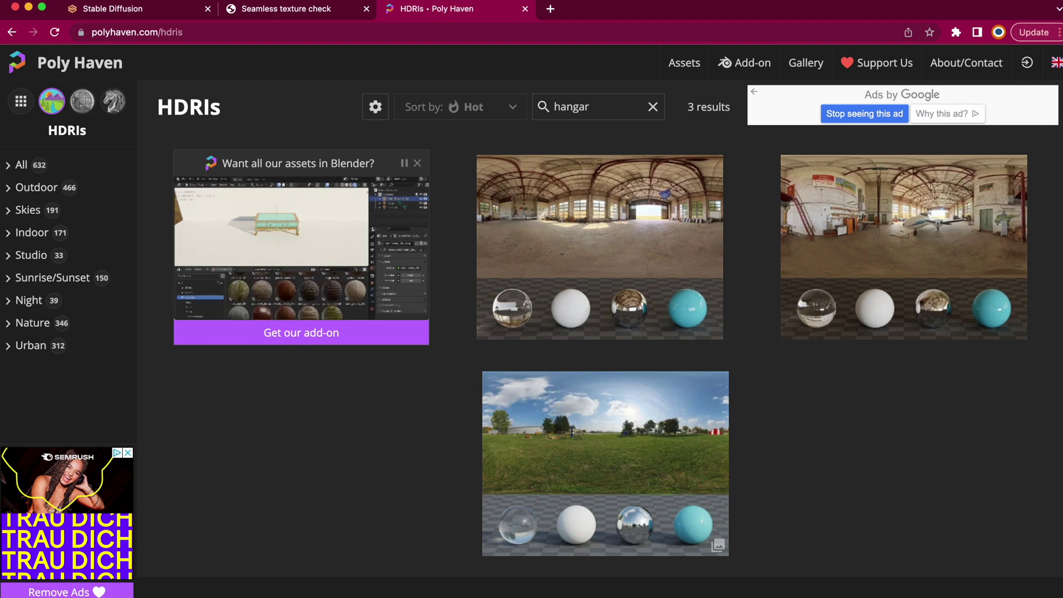
click(615, 210)
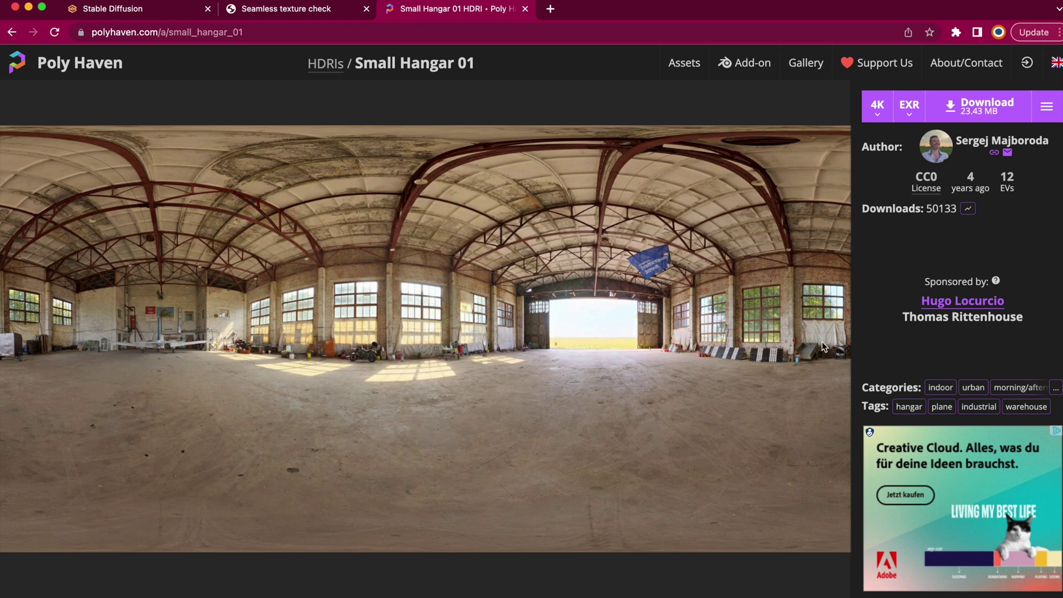
click(913, 114)
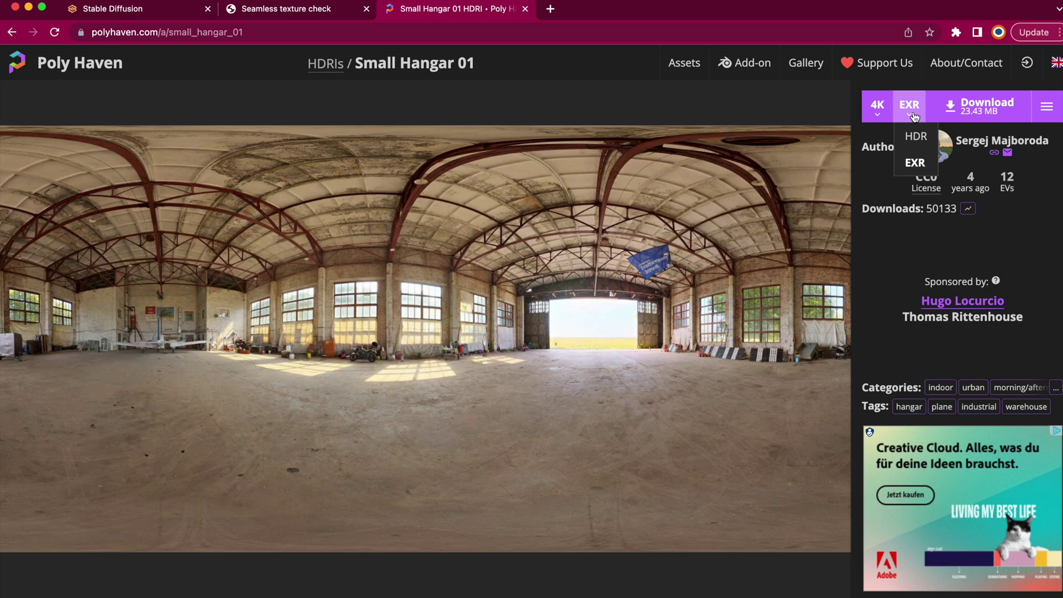
- Close Poly Haven and load small_hangar_01_2k as the img2img source image
click(525, 9)
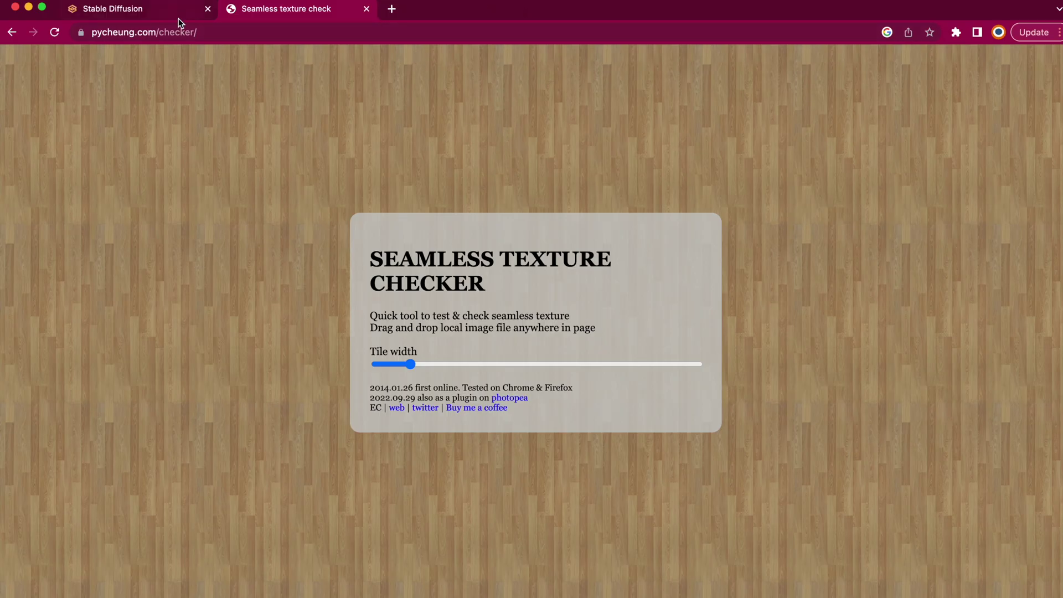
click(145, 10)
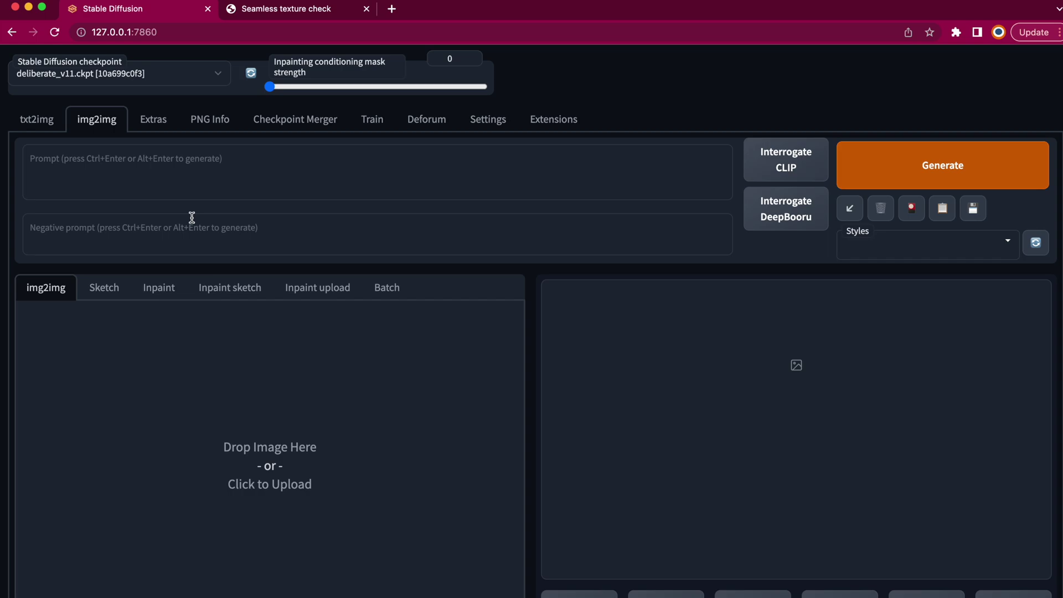
click(239, 322)
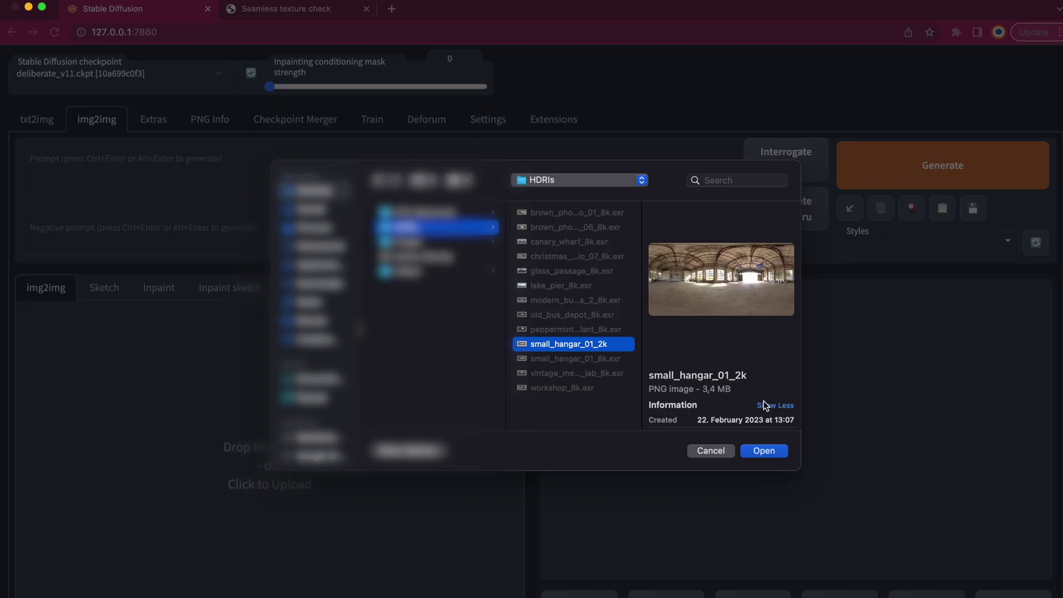
click(764, 451)
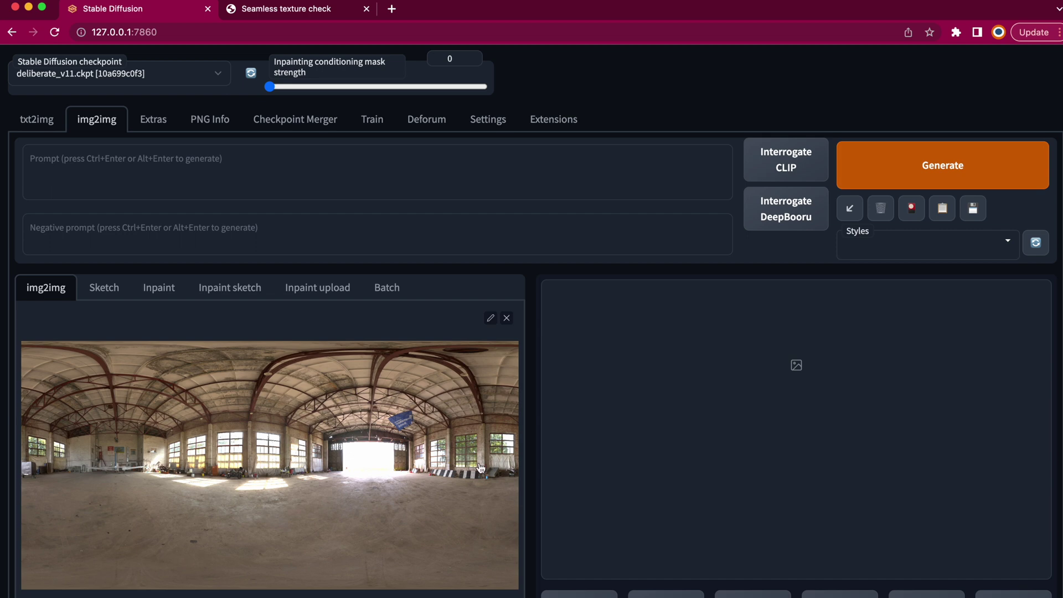
scroll(480, 468, down, 3)
scroll(481, 468, up, 3)
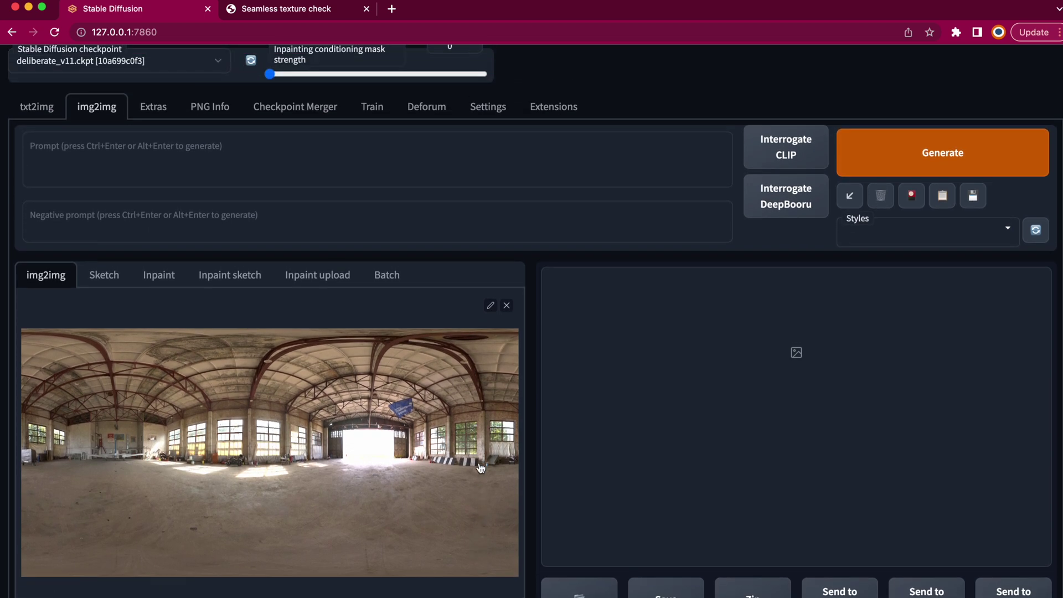
- Paste the prompt starting with '((((monoscopic 360 vr))))' into the img2img prompt box
click(467, 171)
text(((((monoscopic 360 vr)))) the matrix, surrealist, grand decadent, centered, brutalist, dark fantasy, digital painting, artstation, concept art, smooth, sharp focus, illustration, artgerm, donato giancola, Joseph Christian Leyendecker, Les Edwards, Ed Repka, WLOP)
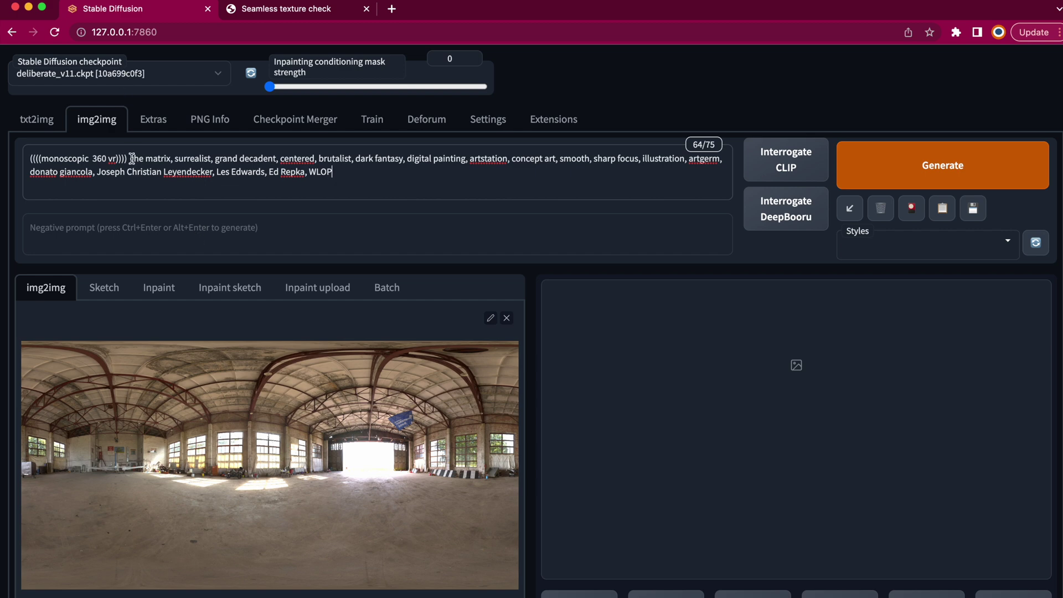
drag(128, 158, 30, 159)
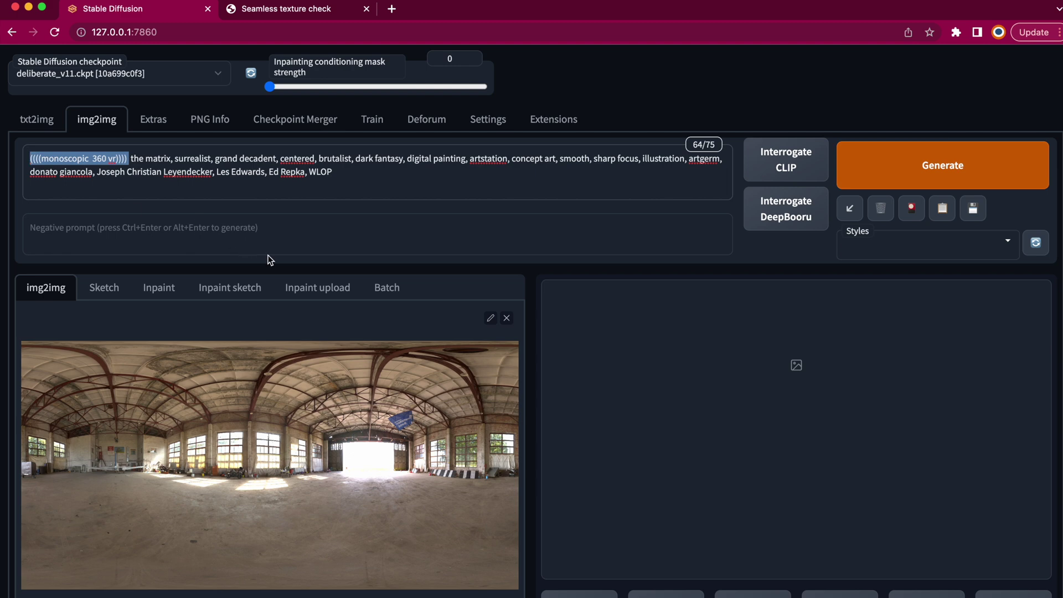
click(288, 265)
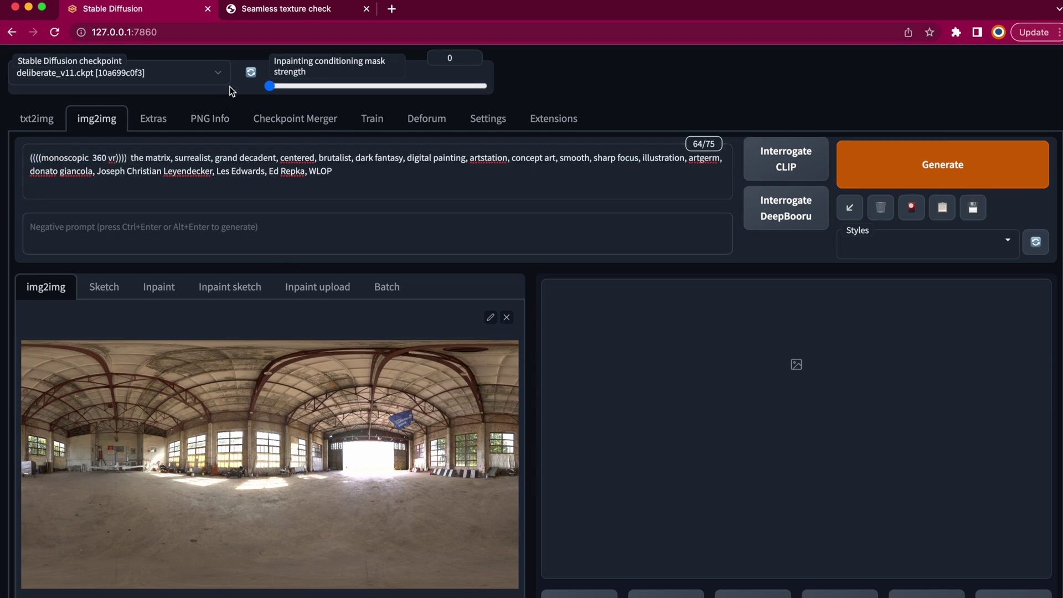
- Switch the Stable Diffusion checkpoint to v1-5-pruned.ckpt
click(218, 76)
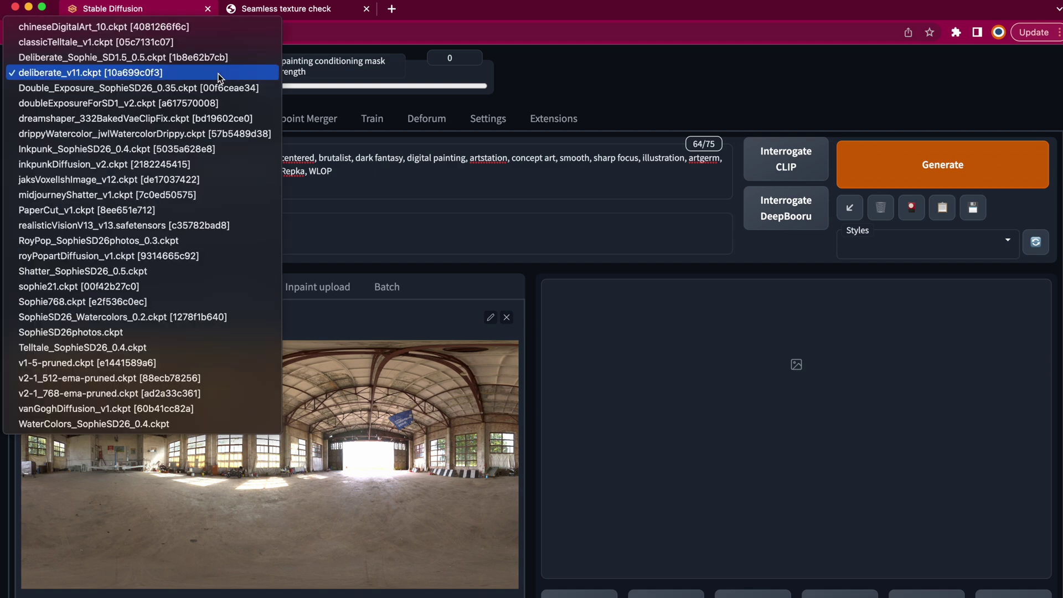
click(185, 366)
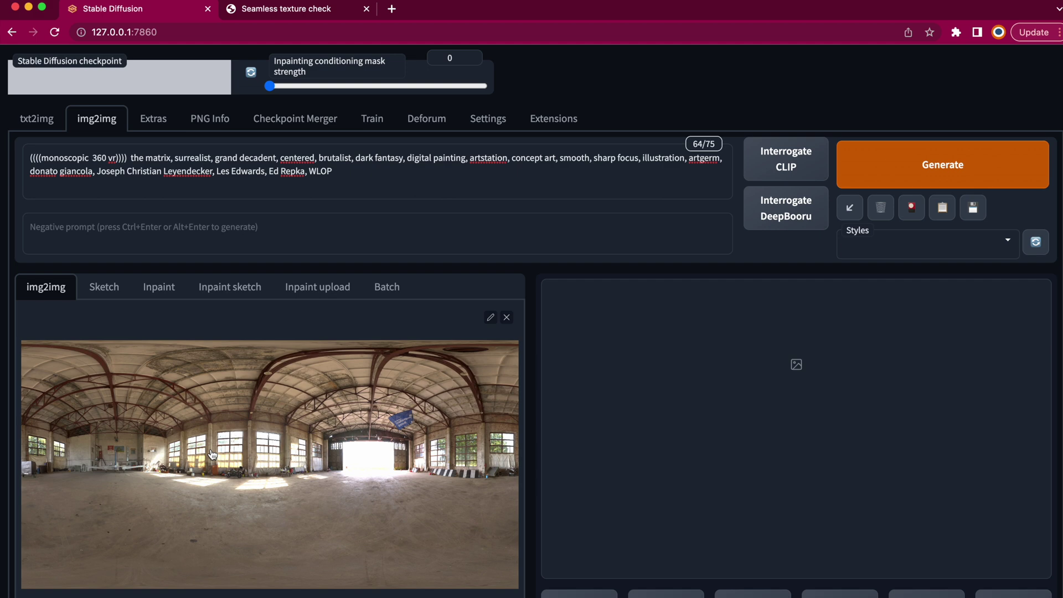
scroll(212, 454, down, 5)
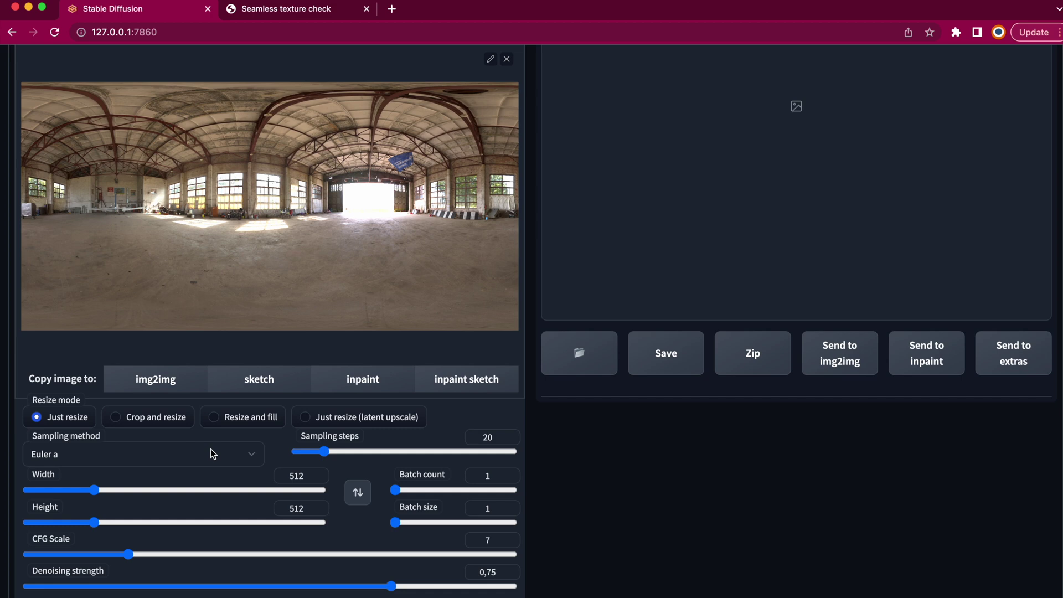
- Set the img2img output Width to 2048 and Height to 1024
drag(287, 448, 316, 453)
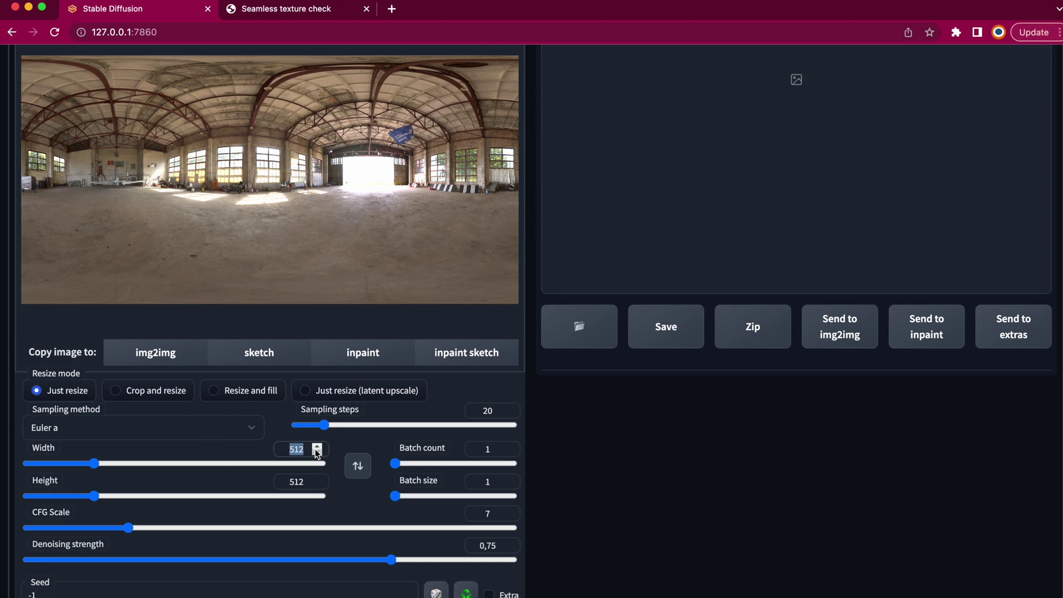
text(20)
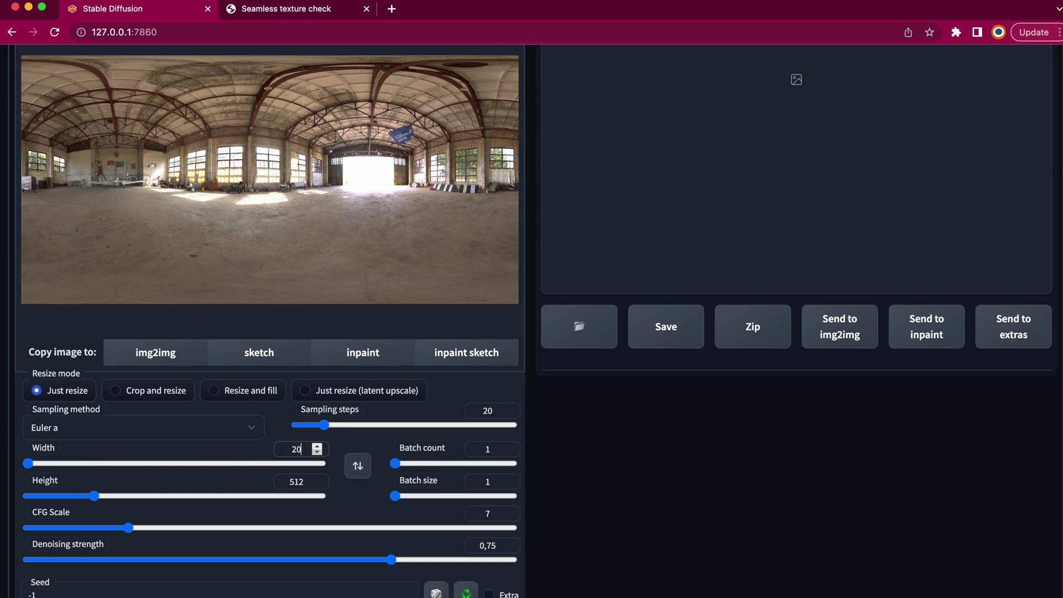
text(48)
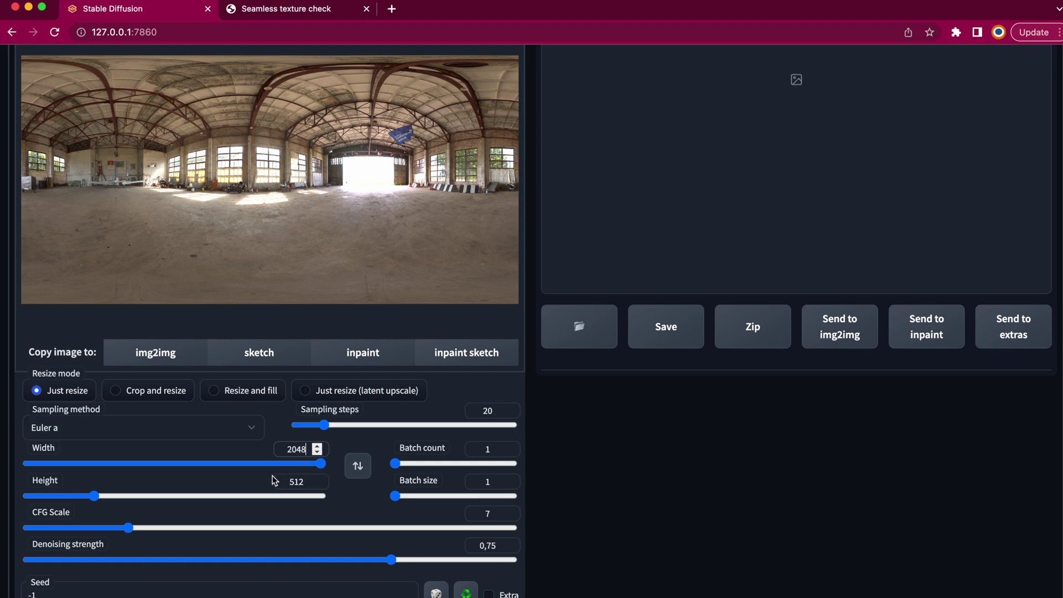
drag(279, 481, 334, 485)
text(1024)
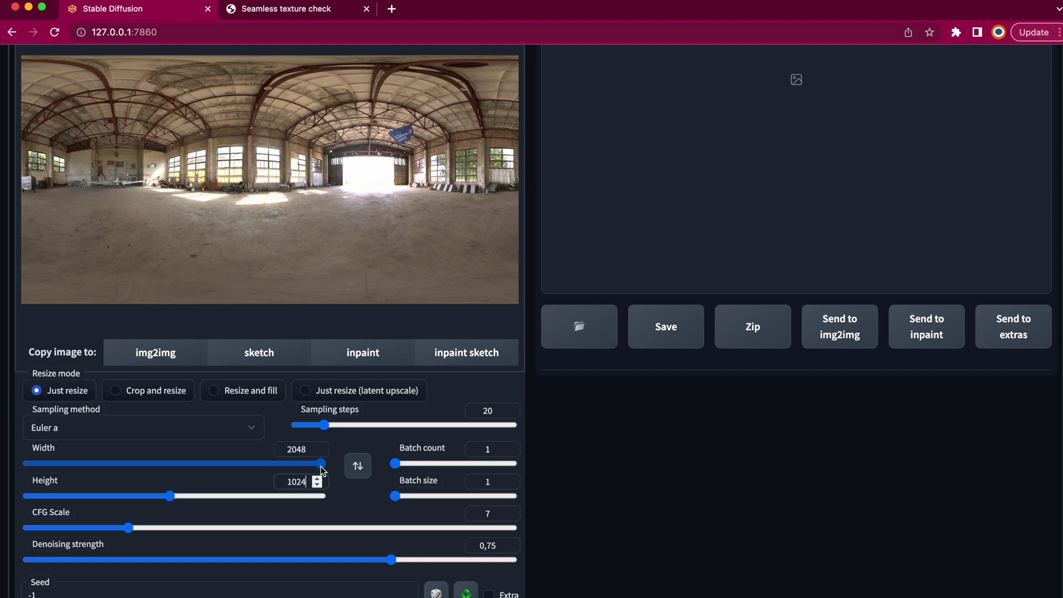
scroll(323, 471, down, 3)
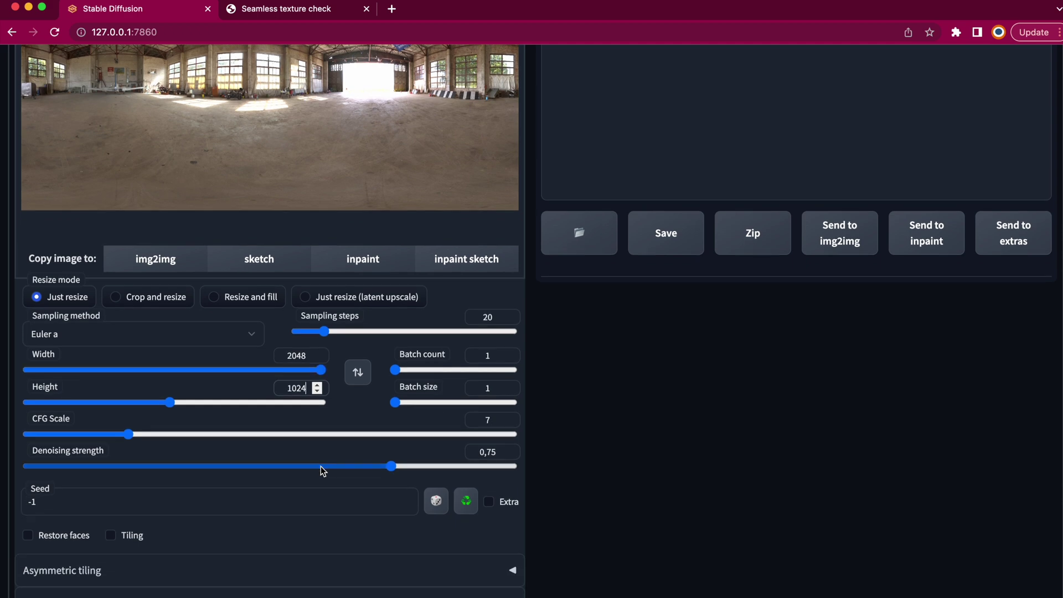
scroll(323, 471, down, 2)
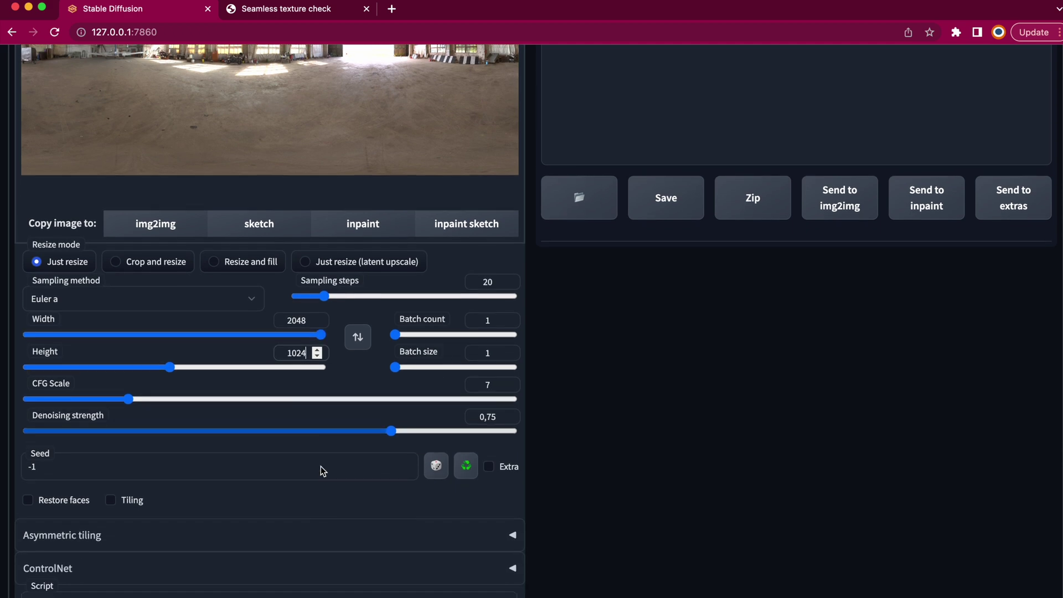
scroll(321, 466, down, 2)
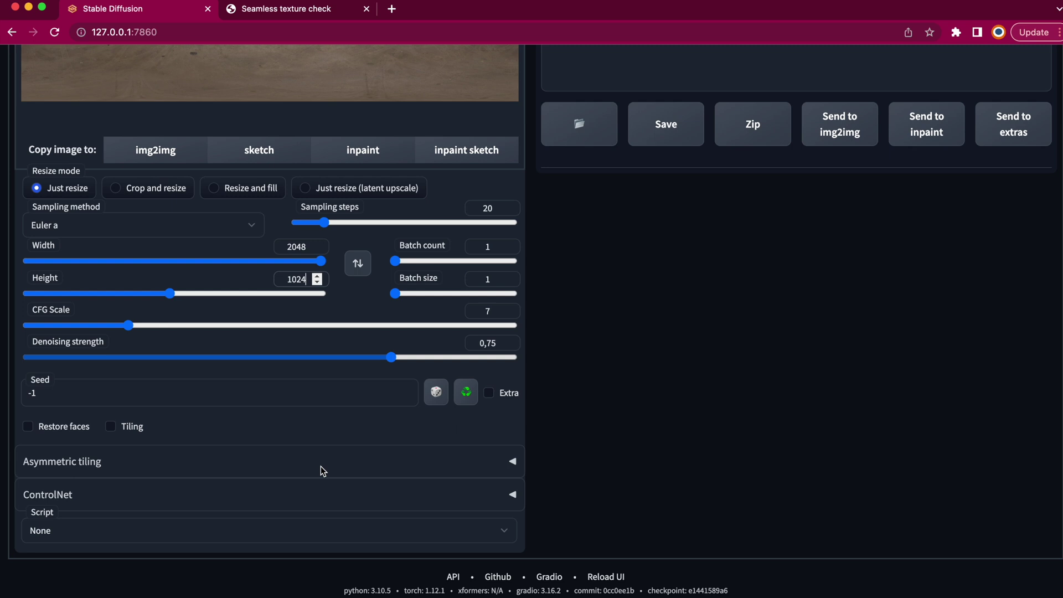
- Expand the Asymmetric tiling options panel in img2img
click(203, 461)
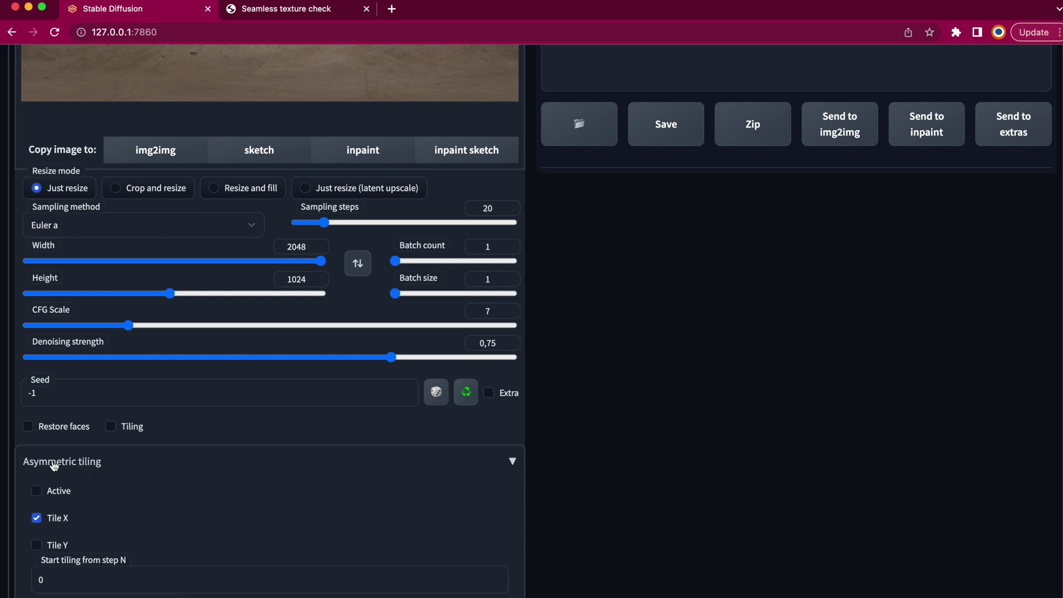
scroll(274, 458, up, 7)
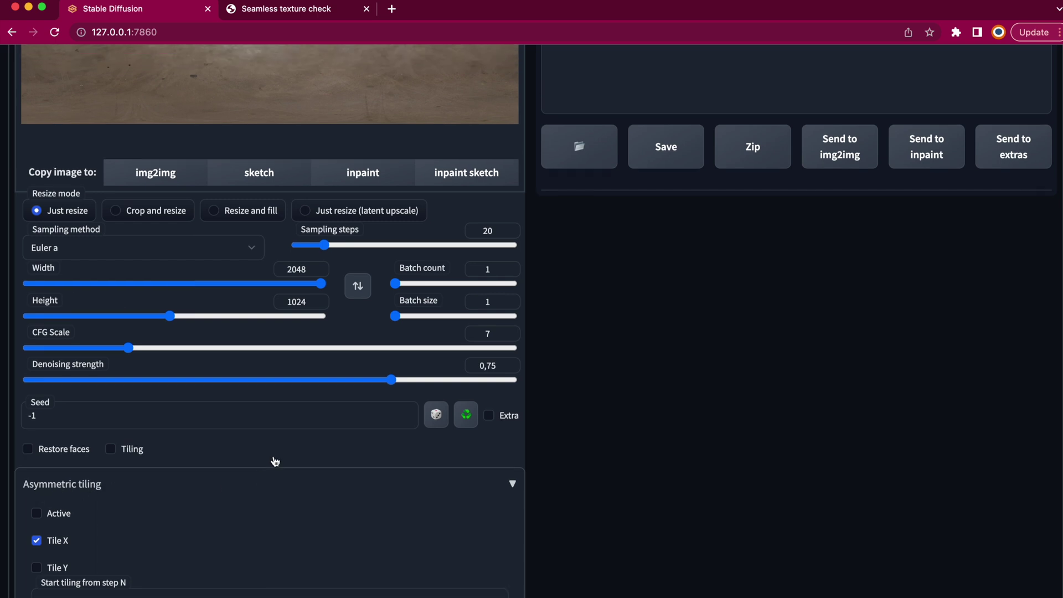
scroll(275, 461, up, 2)
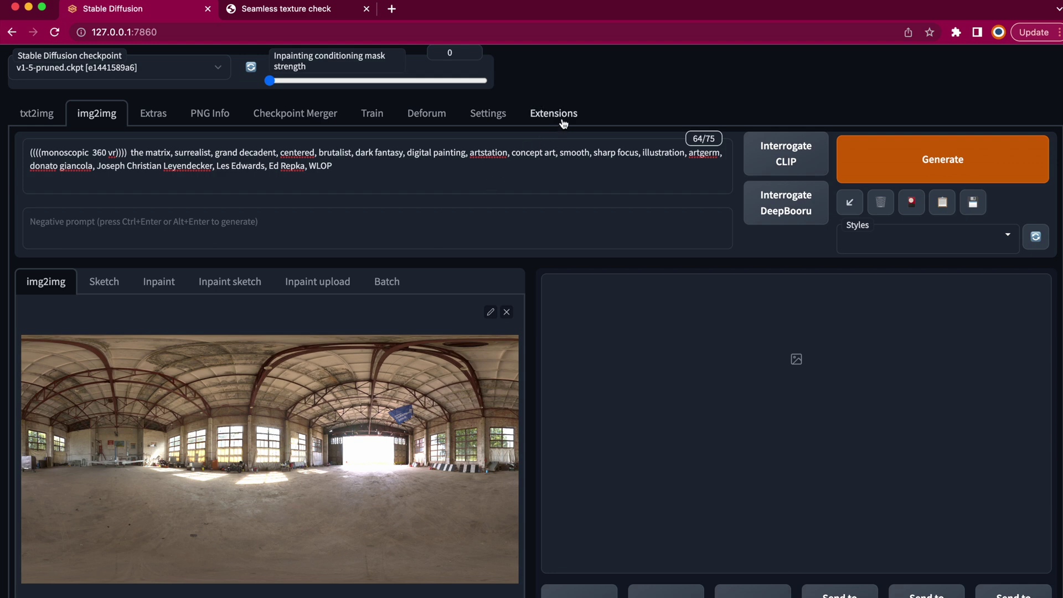
- Open the Extensions page and move from Install from URL to the Available sub-tab
click(565, 117)
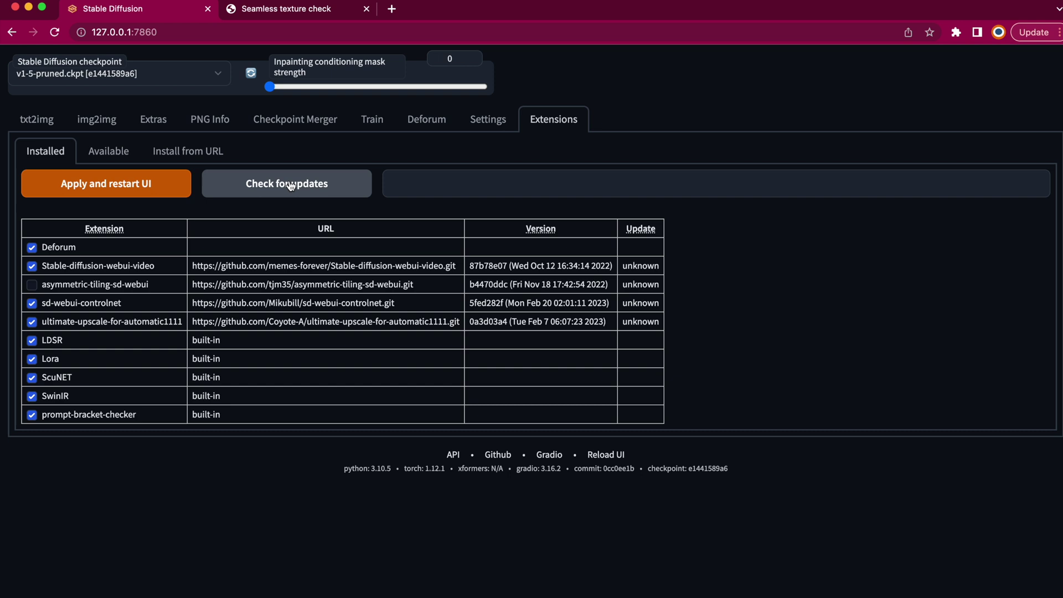
click(204, 152)
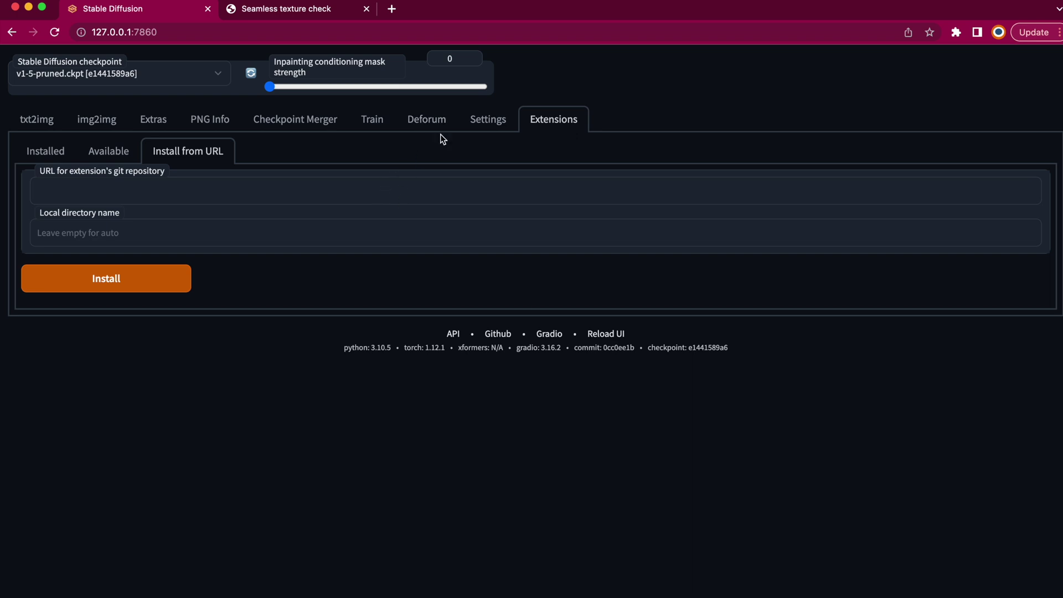
click(108, 150)
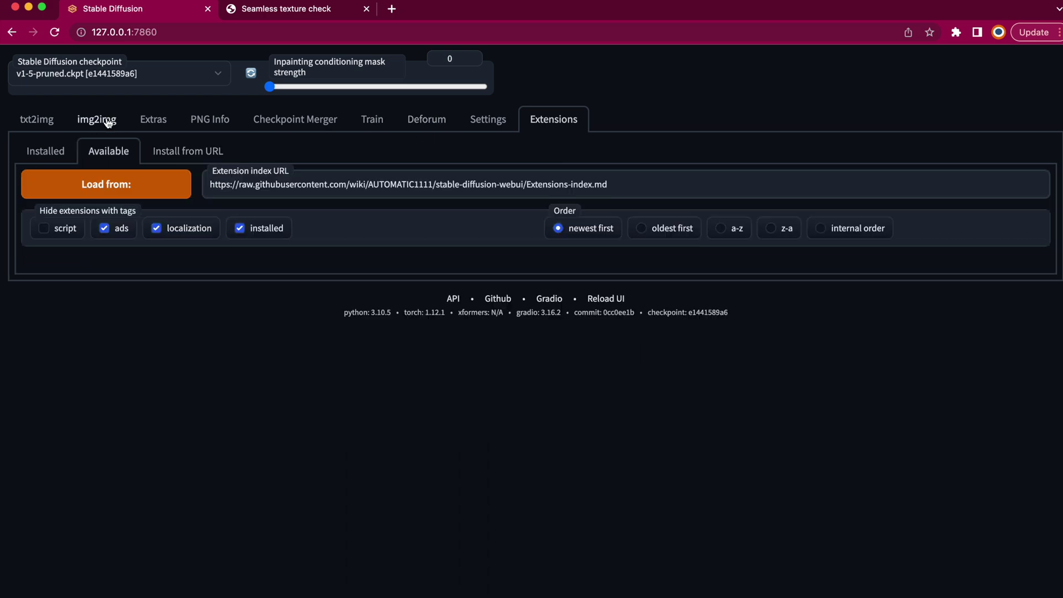
- Back in img2img, activate Asymmetric tiling
click(108, 121)
scroll(172, 371, down, 6)
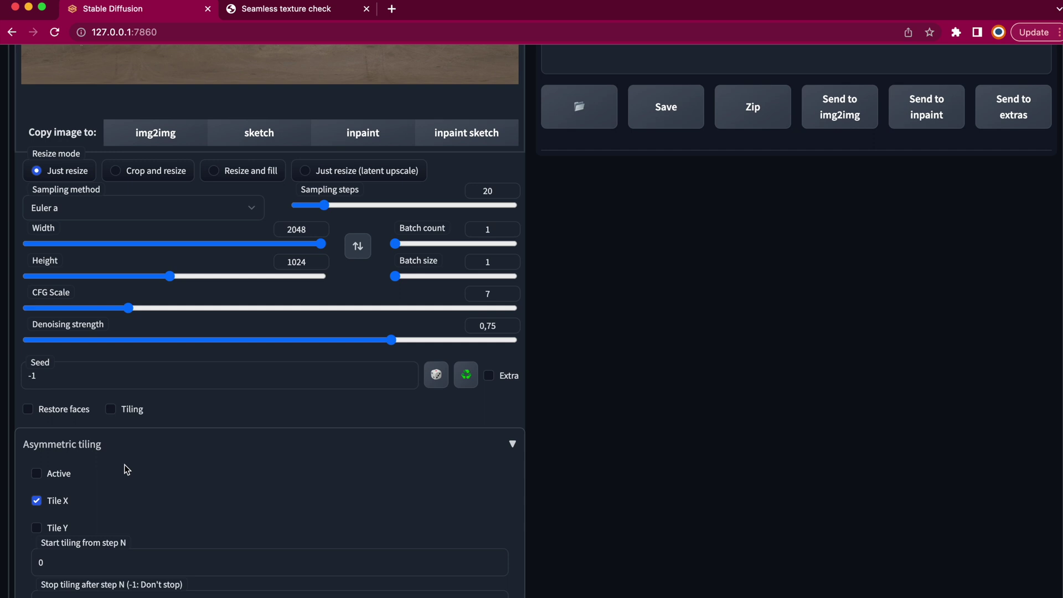
click(37, 472)
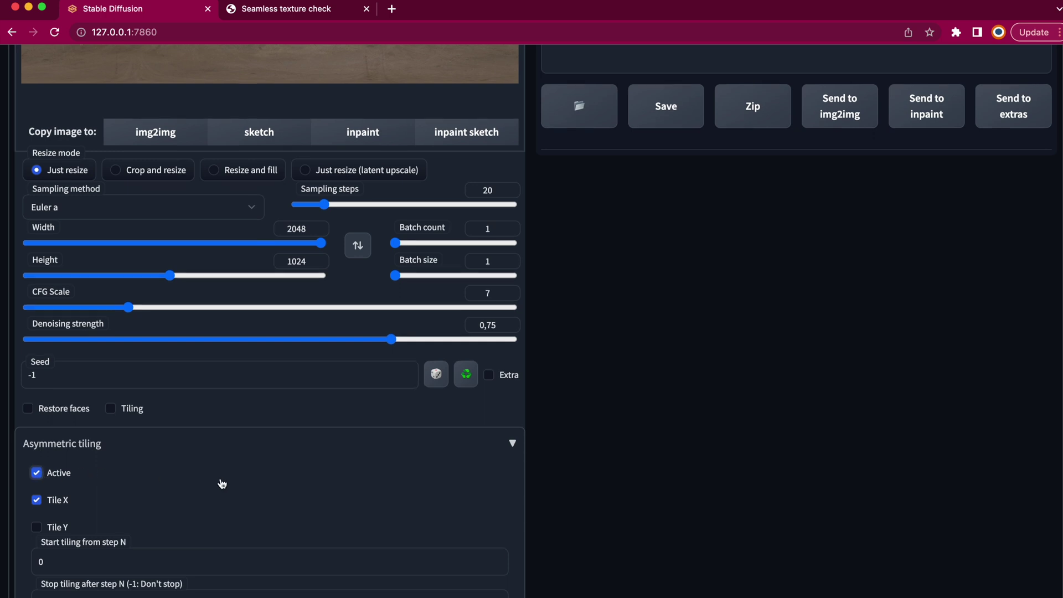
scroll(222, 484, down, 3)
scroll(222, 484, up, 4)
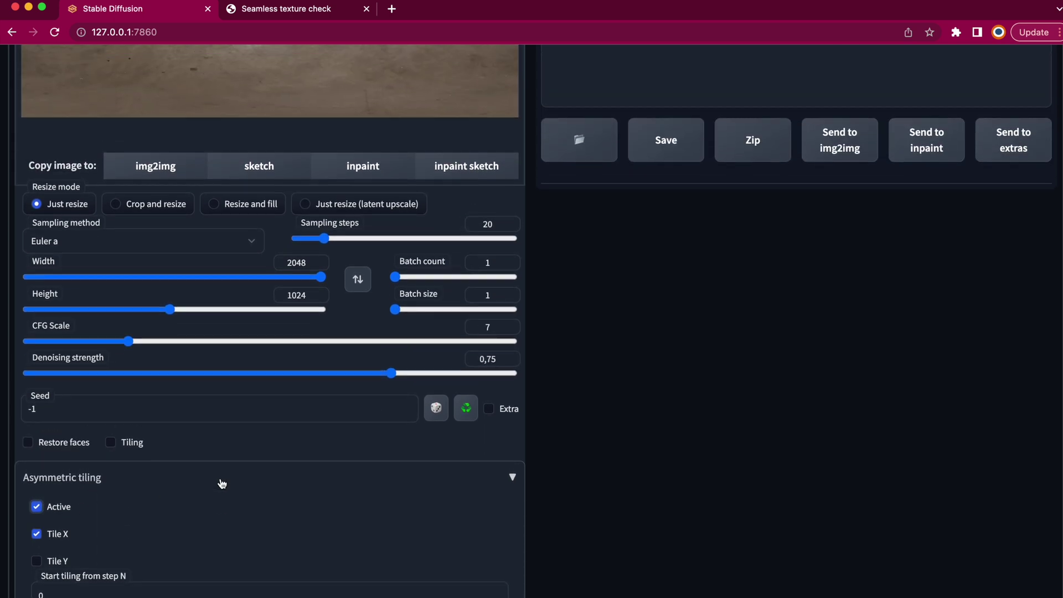
scroll(221, 482, up, 3)
- Set denoising strength 0.45, CFG scale 8.5 and sampling steps 38
drag(392, 447, 247, 447)
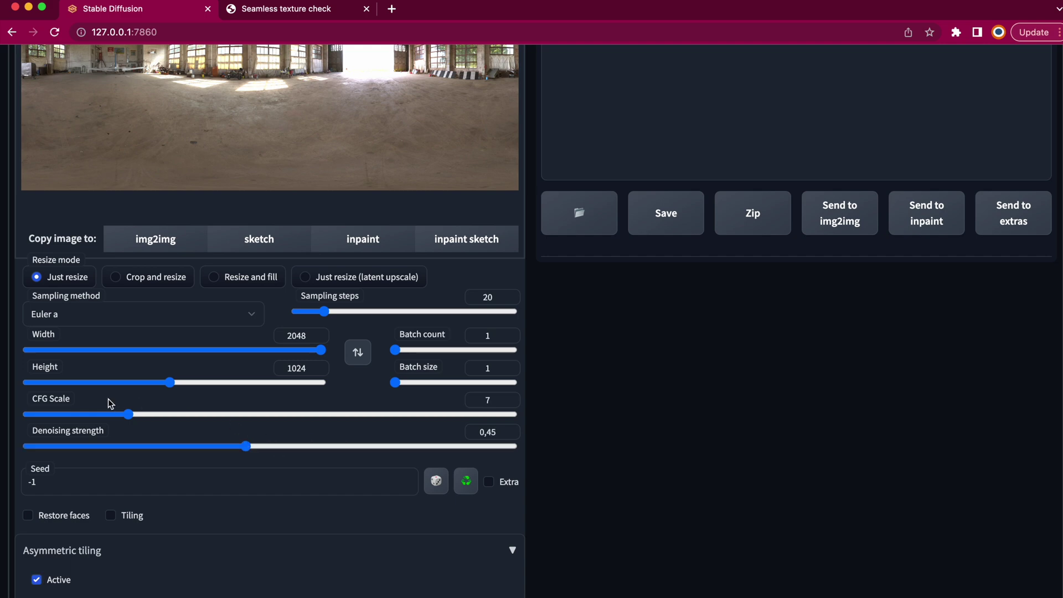
drag(128, 415, 153, 417)
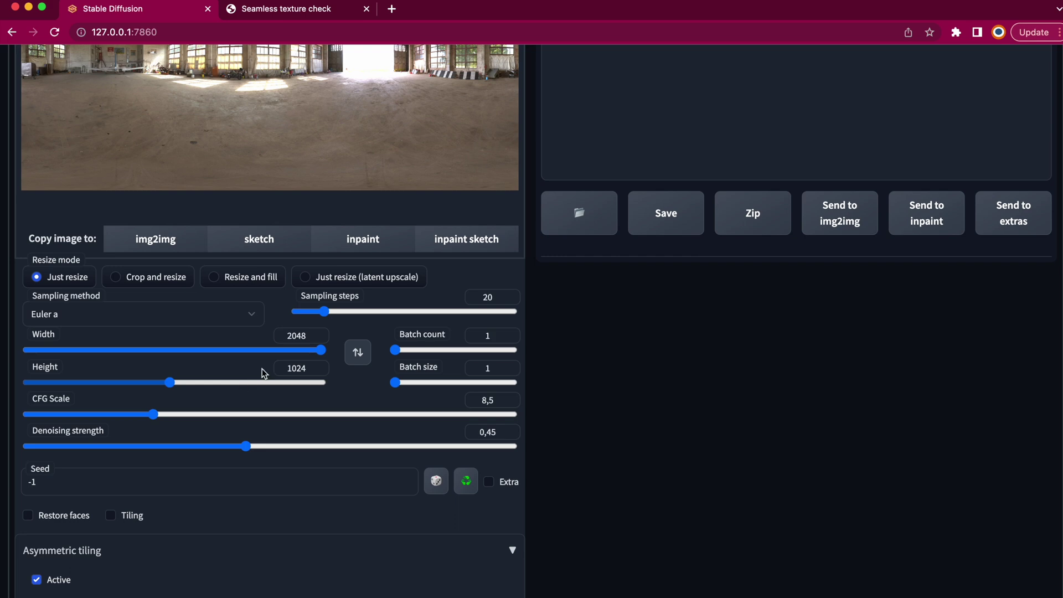
drag(325, 310, 360, 311)
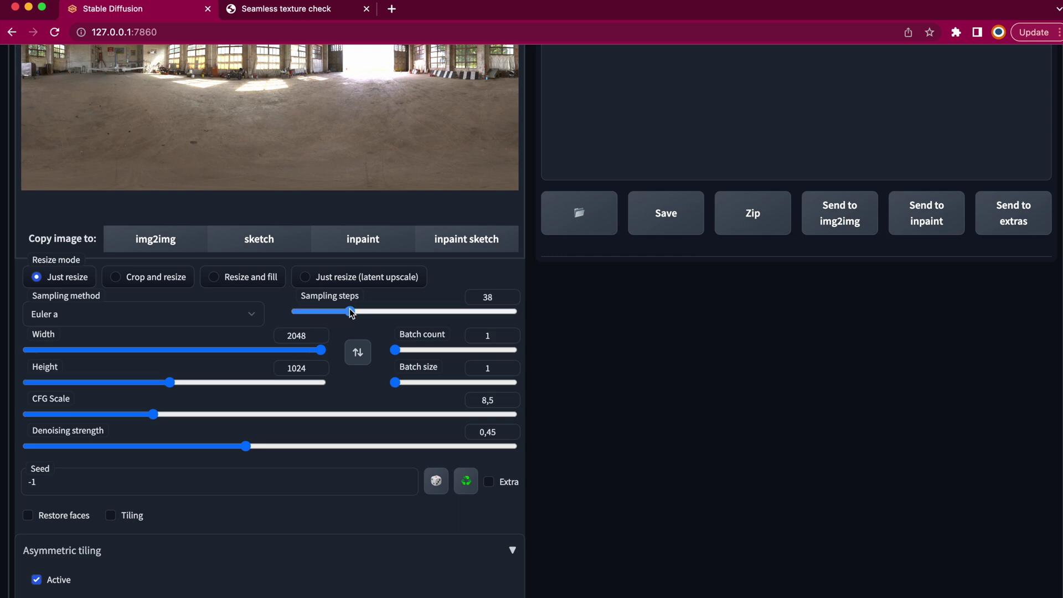
scroll(714, 183, up, 8)
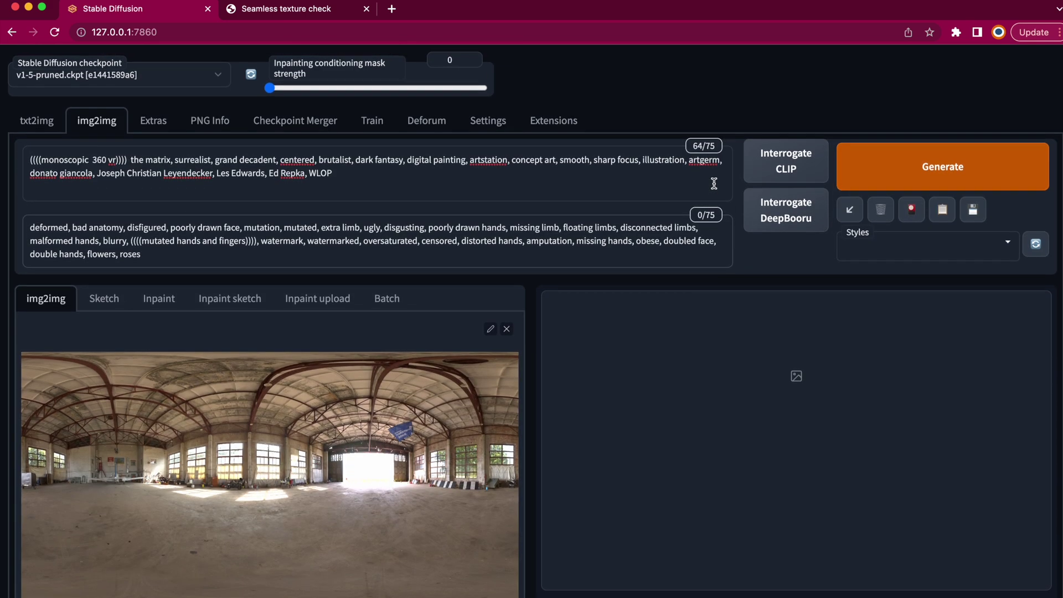
- Generate the hangar panorama and select its PNG in outputs/img2img-images
click(917, 166)
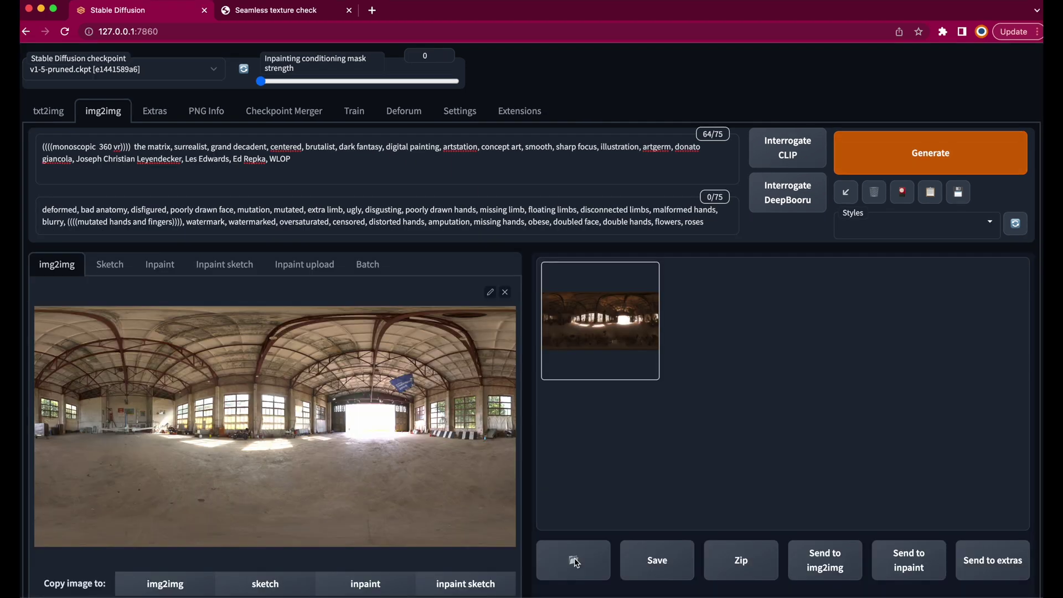
click(576, 562)
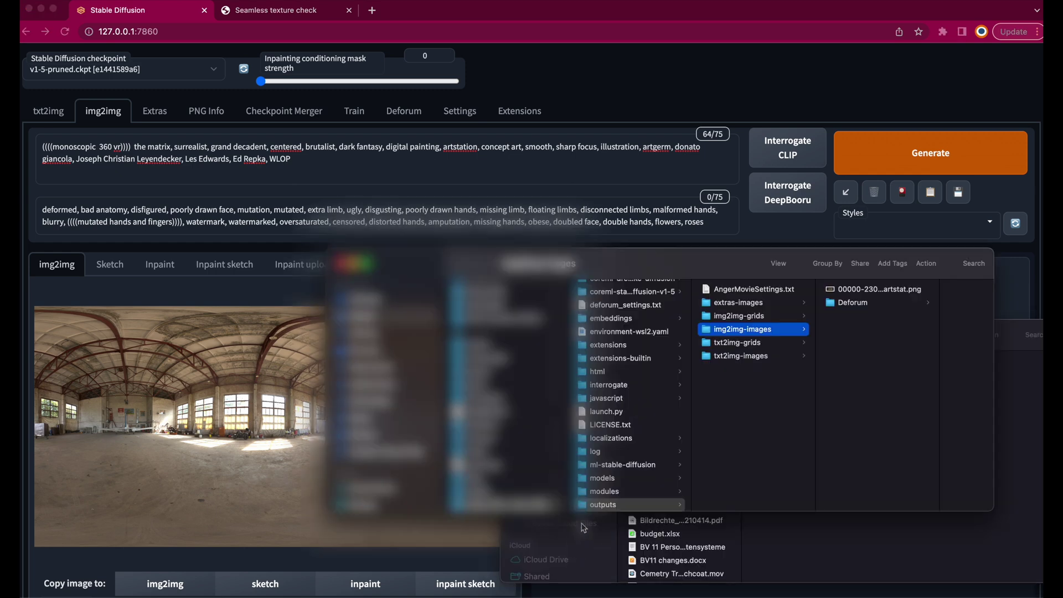
click(852, 290)
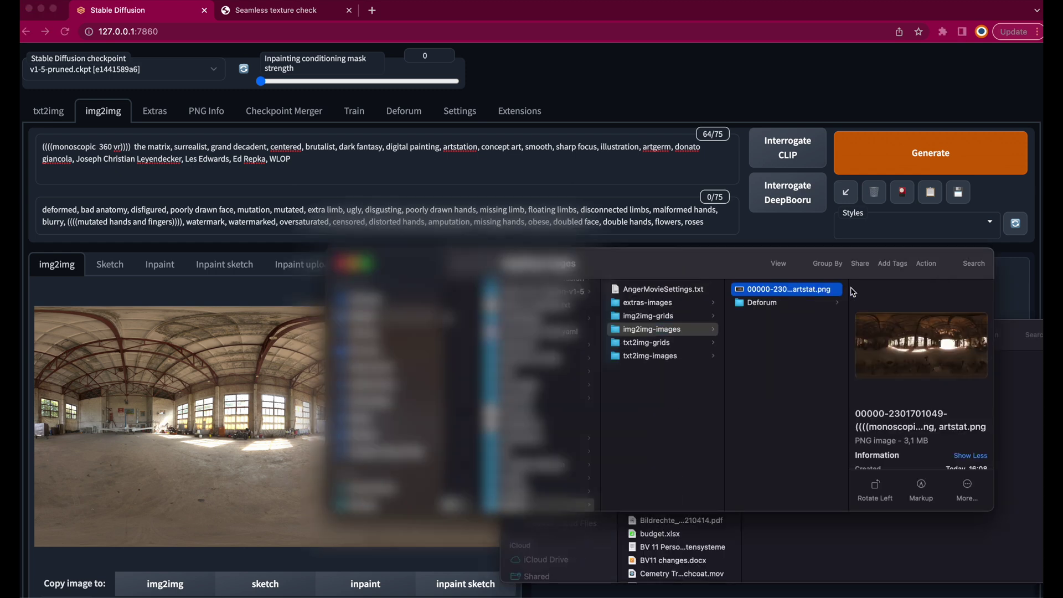
- Drop the generated panorama PNG onto the Seamless Texture Checker and max out Tile width
click(302, 13)
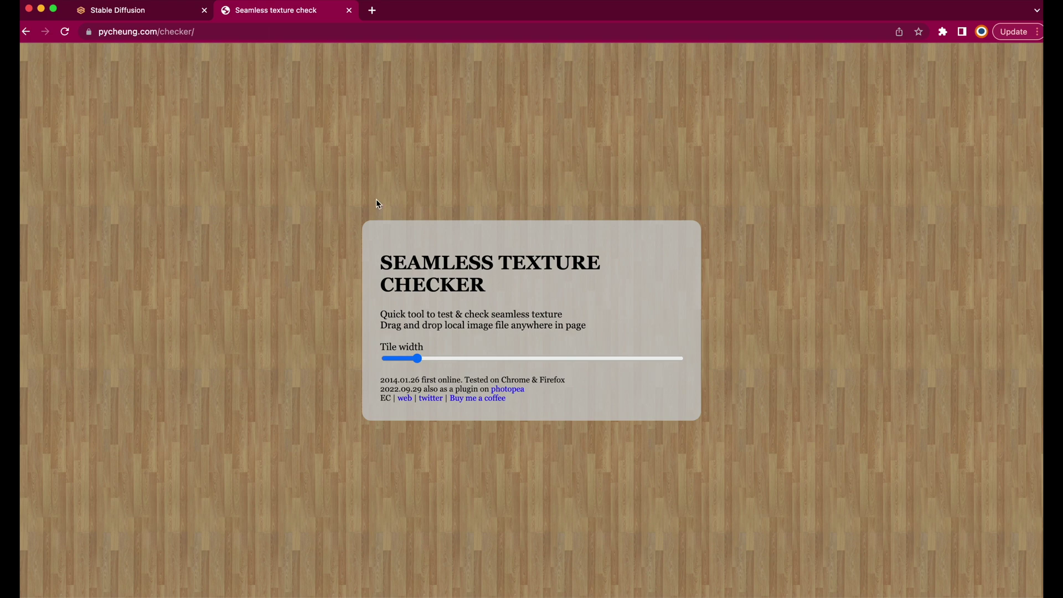
key(super+Tab)
drag(760, 293, 472, 167)
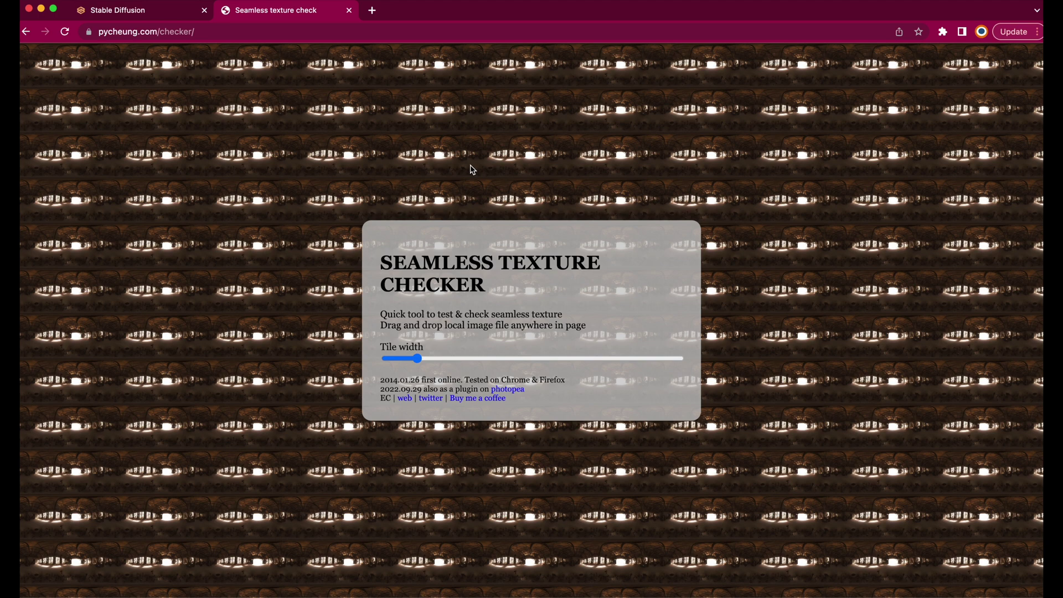
drag(418, 359, 700, 369)
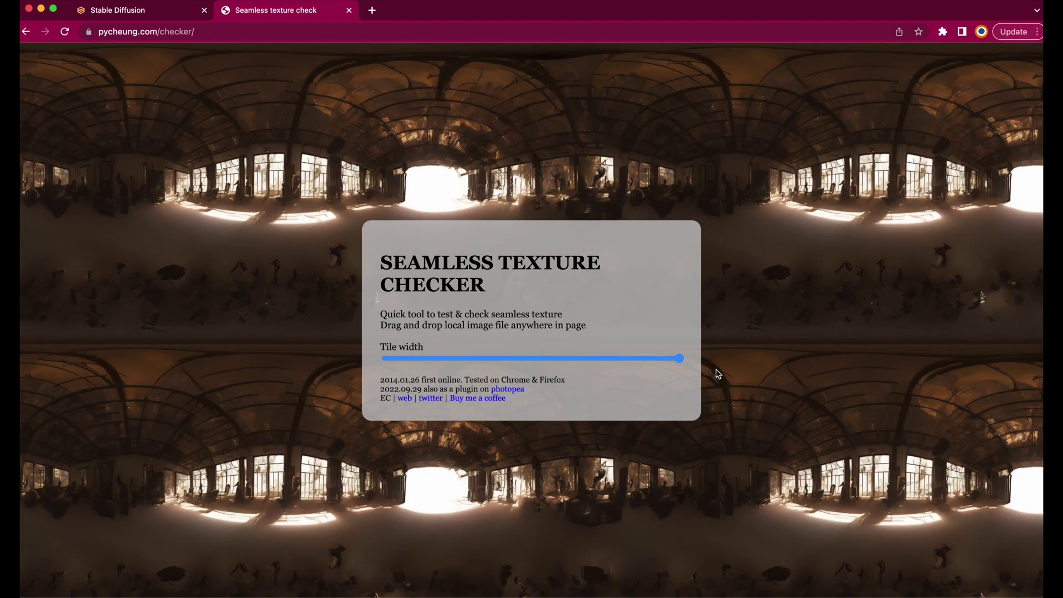
drag(717, 374, 718, 374)
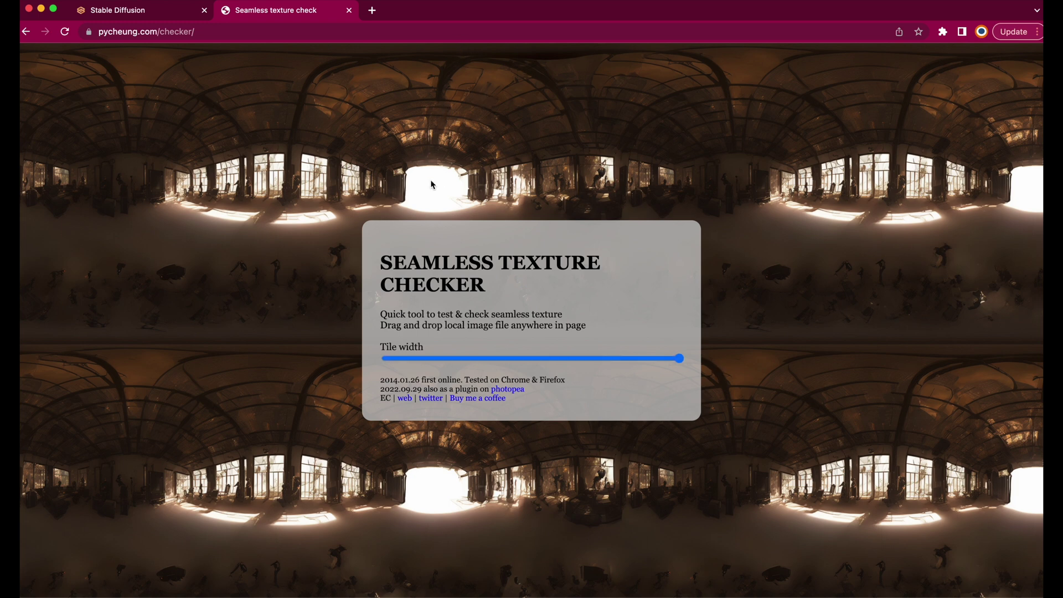
- Load the generated panorama into Upscayl and choose the General Photo (UltraSharp) model
key(super+Tab)
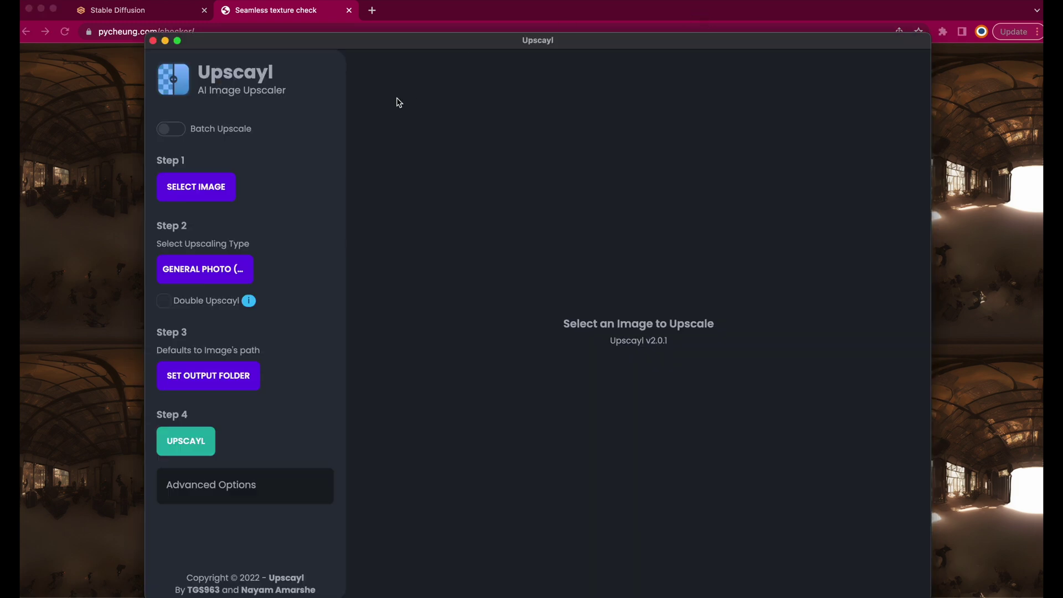
click(209, 191)
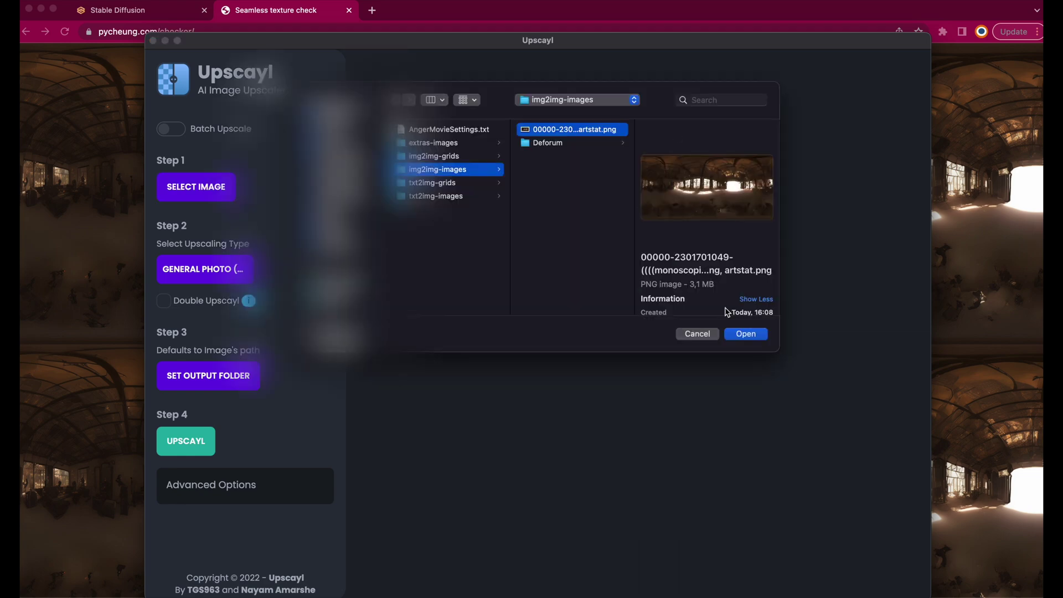
click(741, 334)
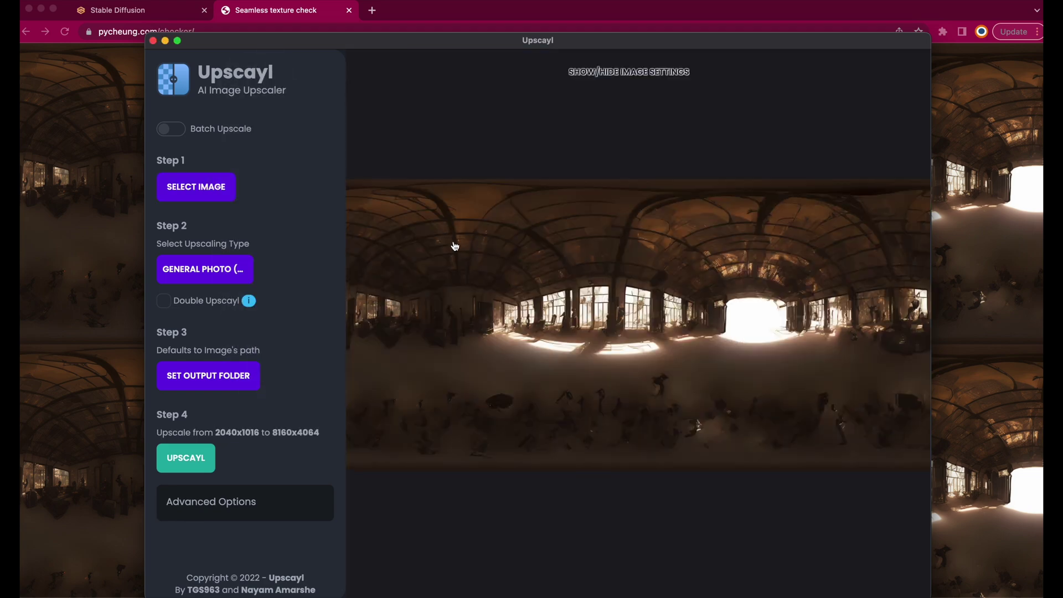
click(230, 273)
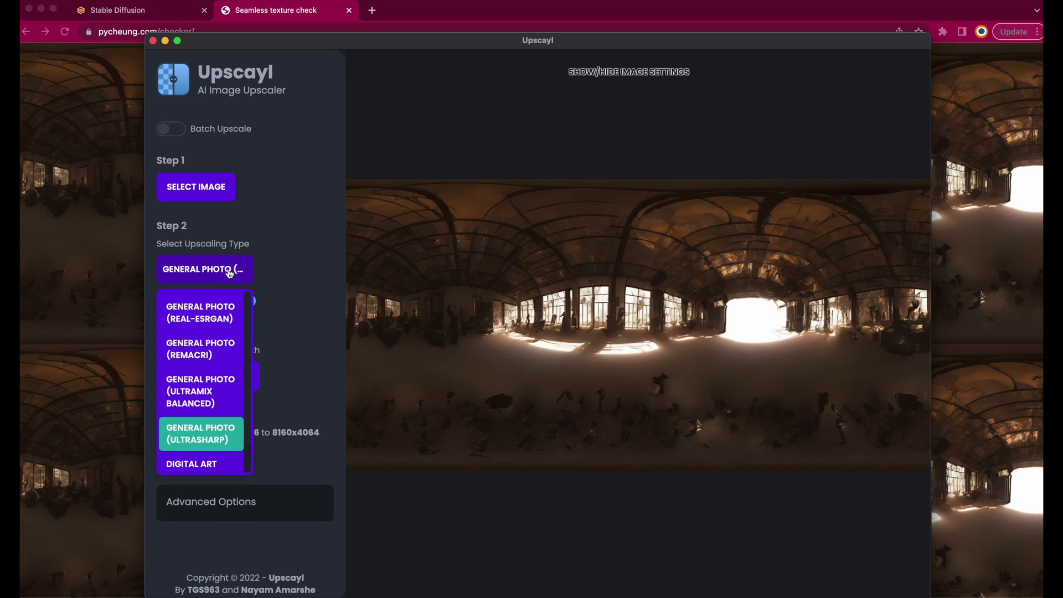
click(194, 441)
click(303, 216)
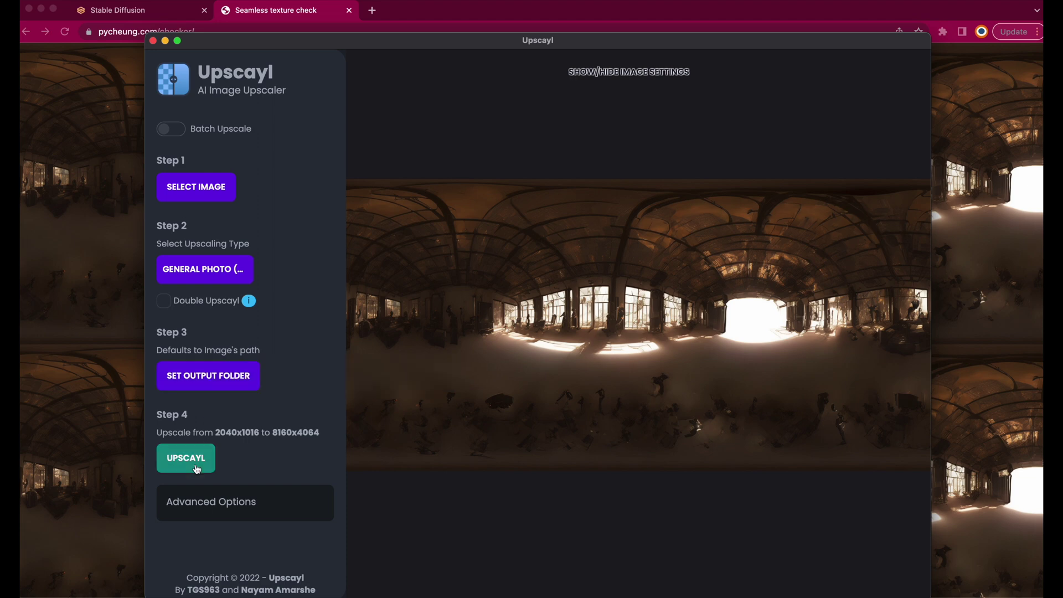
- Set PNG as the output format and upscale the panorama to 8160x4064
click(224, 511)
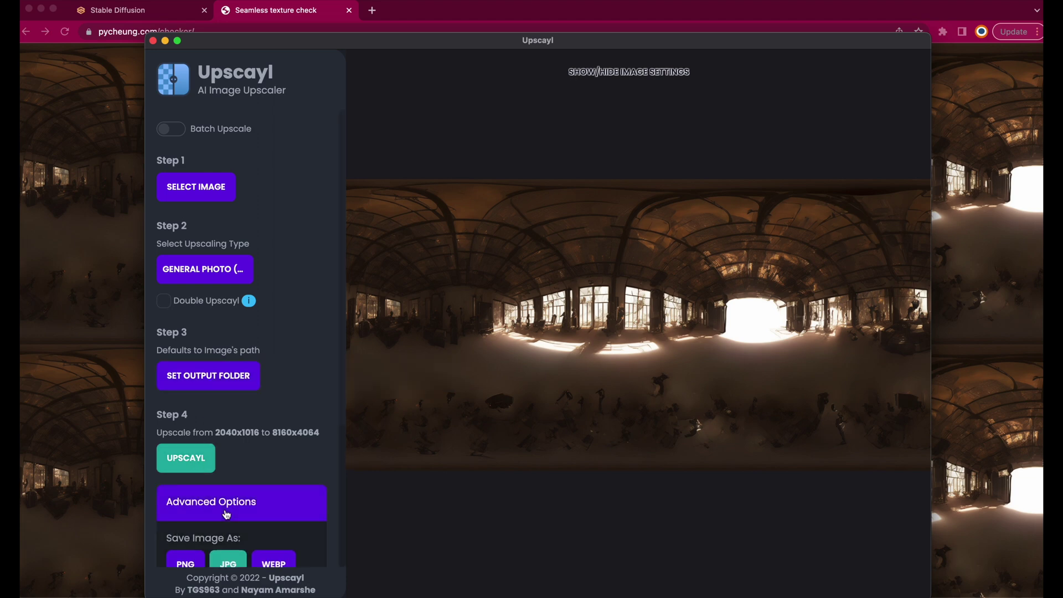
scroll(211, 492, down, 3)
click(186, 459)
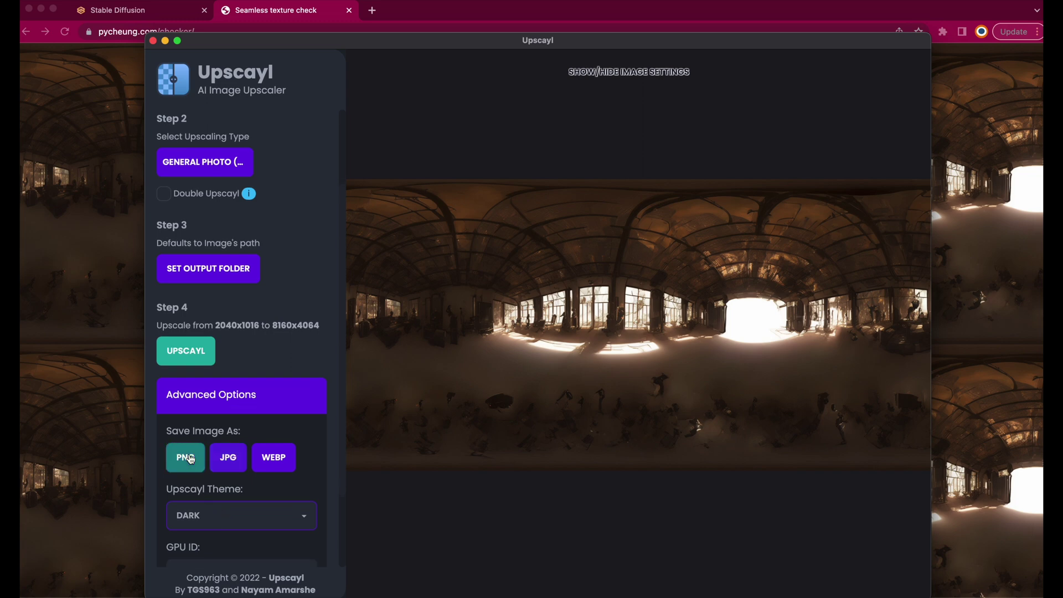
scroll(254, 424, down, 3)
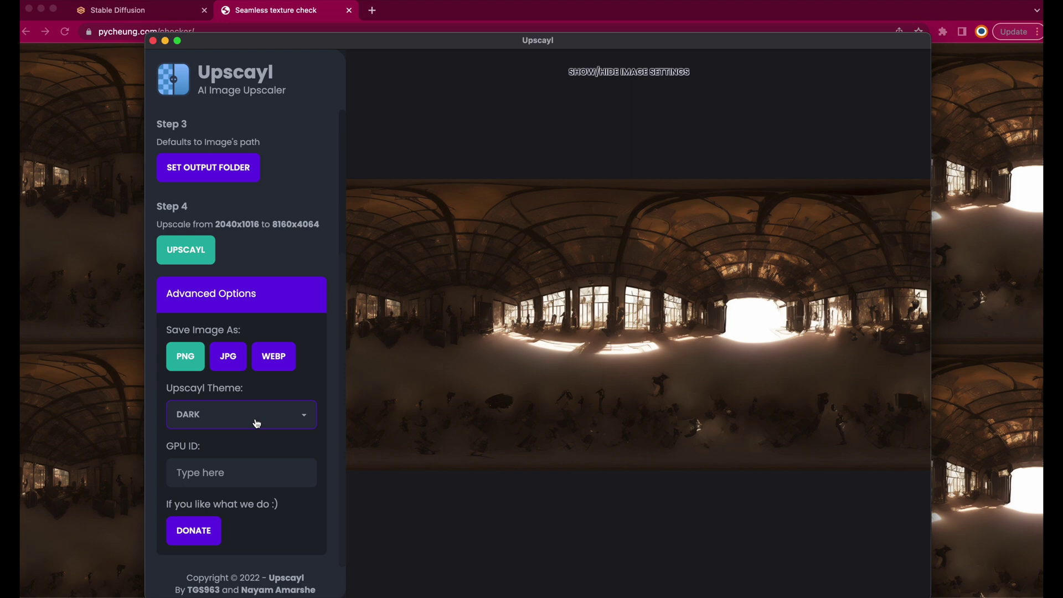
scroll(254, 424, up, 6)
mouse_move(230, 129)
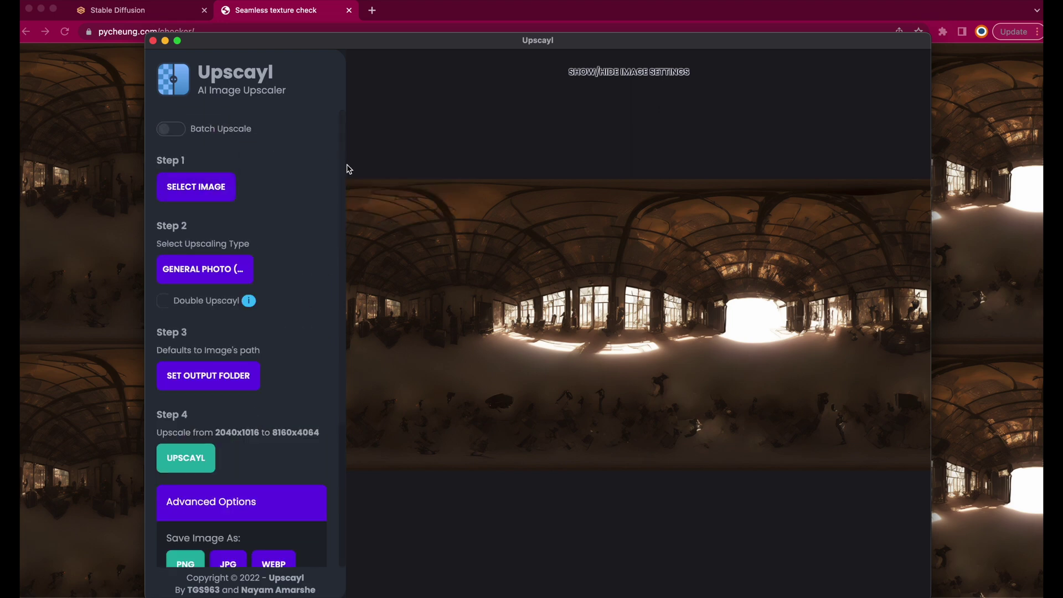
click(200, 462)
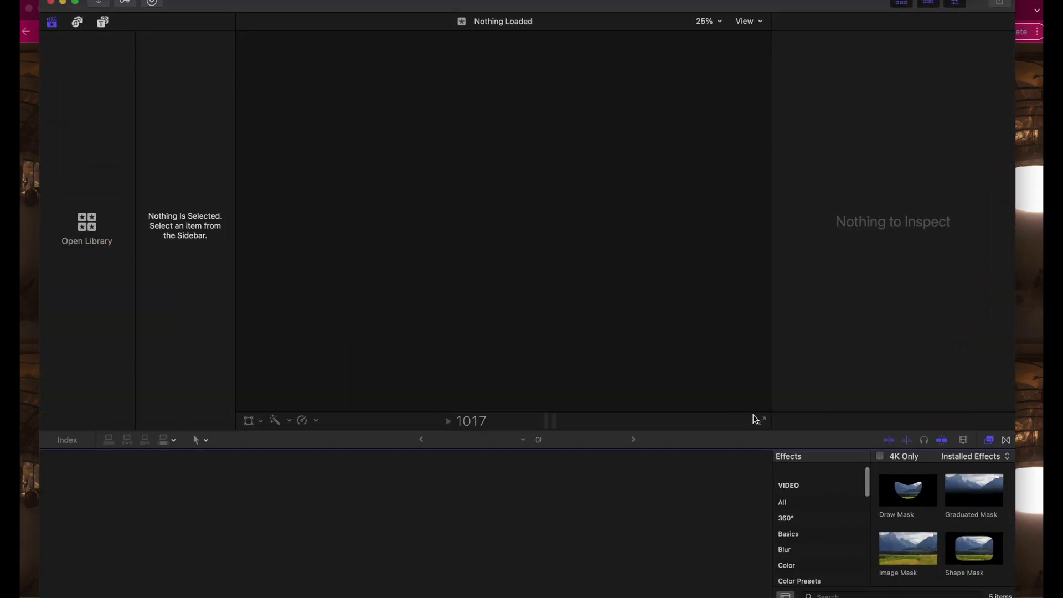
- Create and save a new Final Cut Pro library named Matrix_360
mouse_move(792, 9)
mouse_down()
mouse_move(795, 24)
mouse_move(791, 17)
mouse_up()
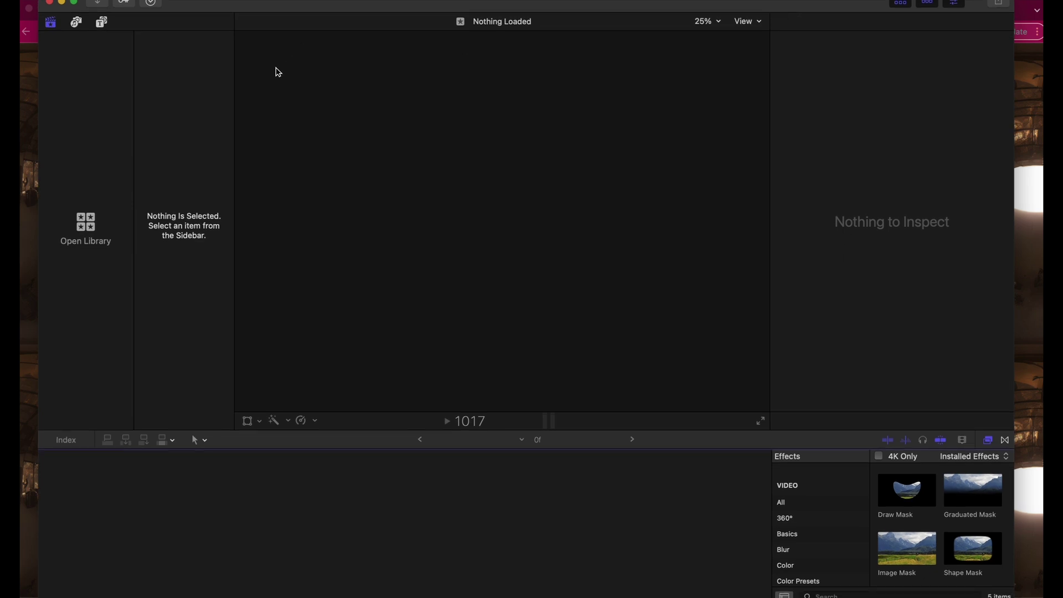
click(97, 1)
mouse_move(211, 1)
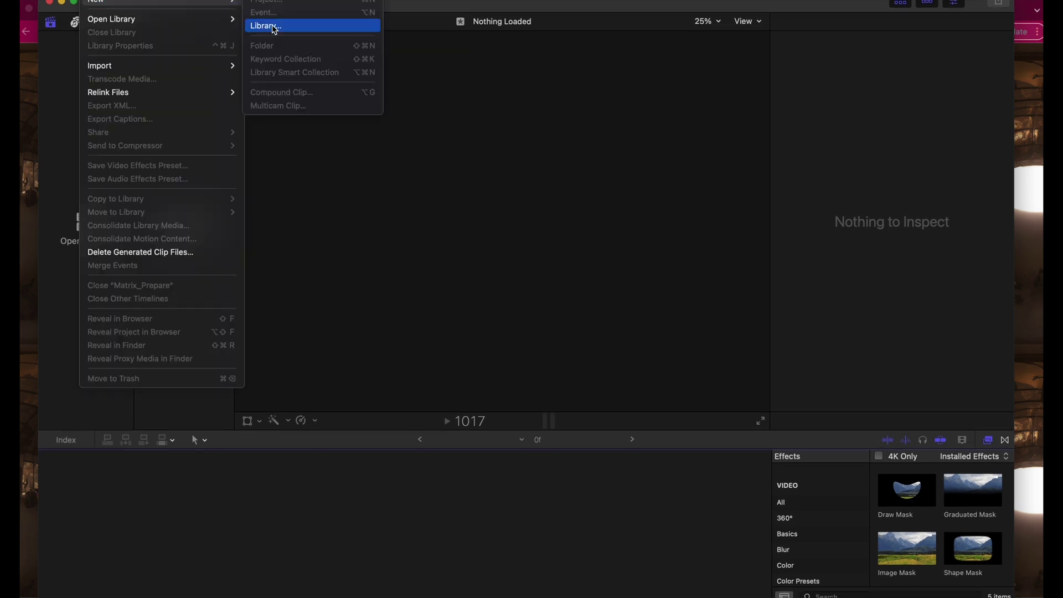
click(274, 28)
text(Matrix_360)
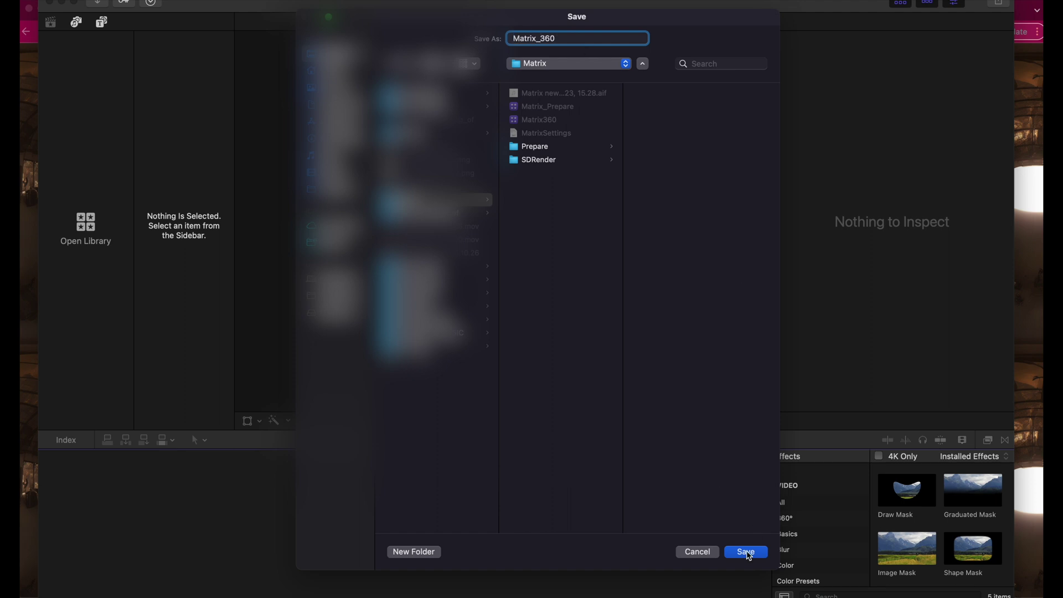
click(745, 551)
- Create the Matrix_360 project as 360° monoscopic at 7680x3840, 30p
click(405, 523)
text(Matrix_360)
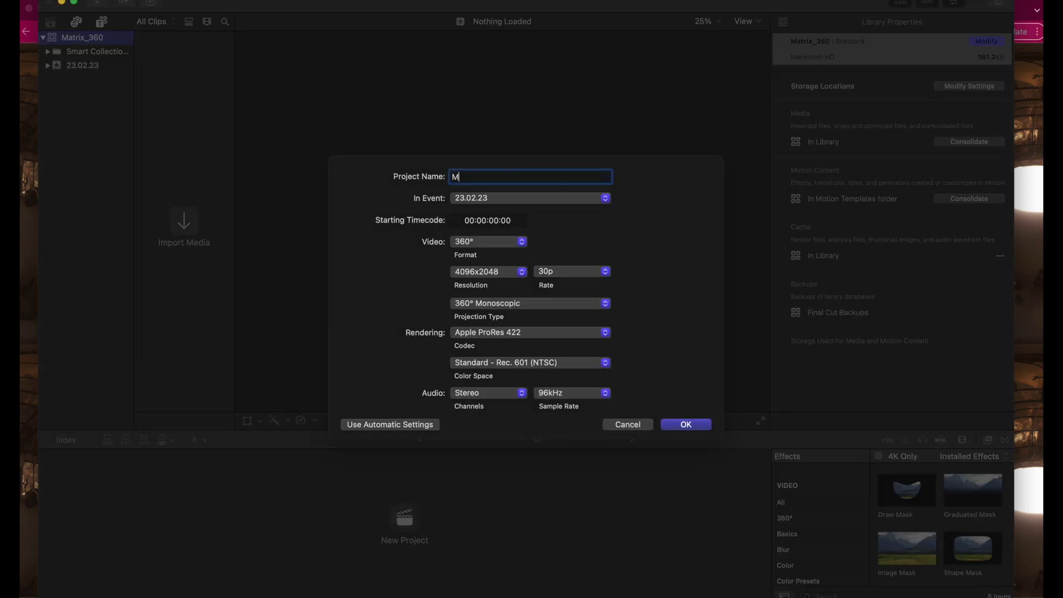
click(523, 243)
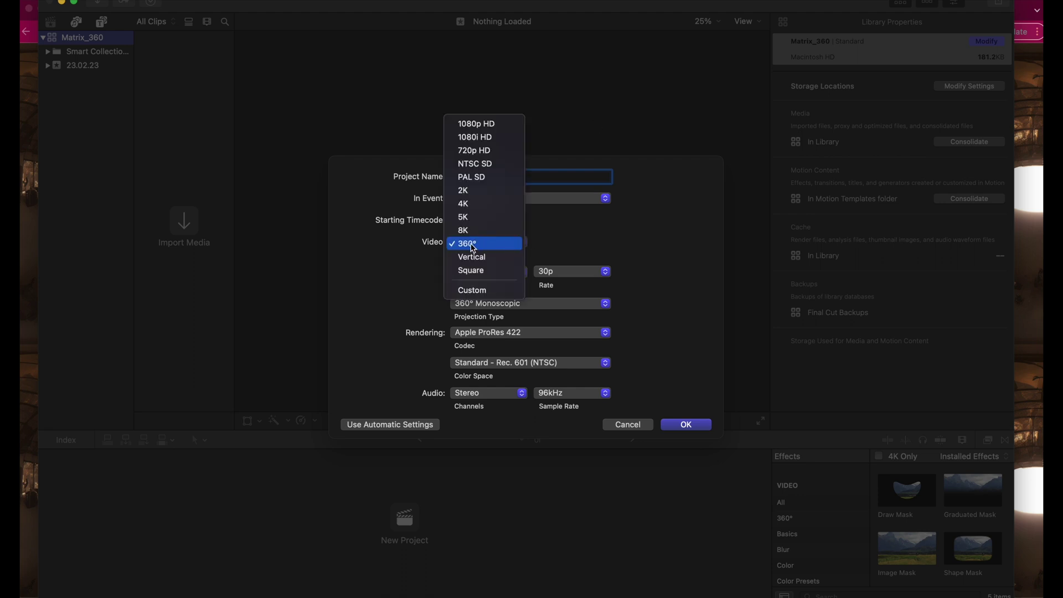
click(471, 243)
click(522, 272)
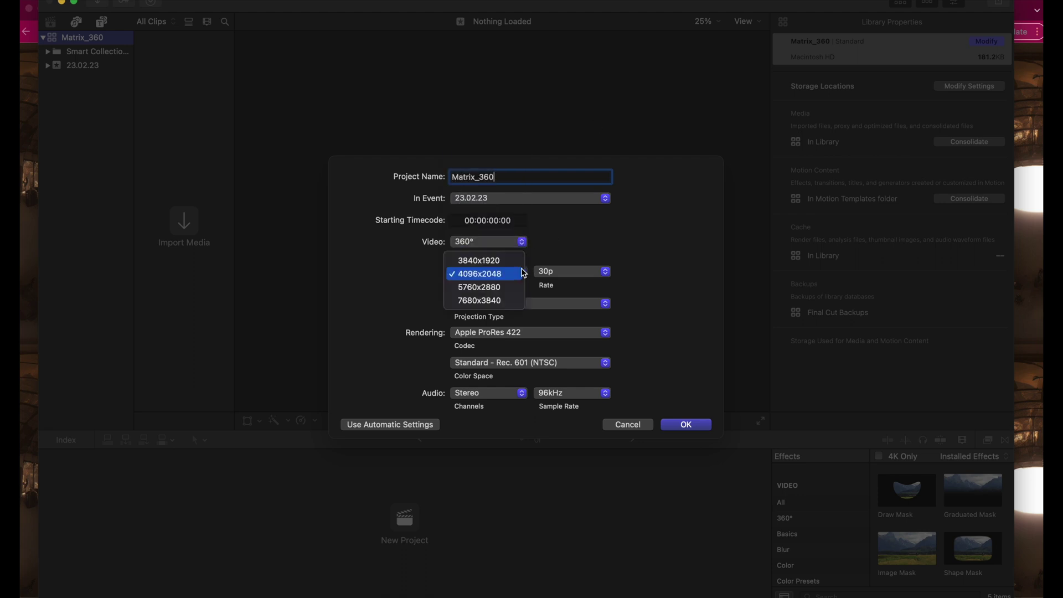
click(506, 301)
click(501, 305)
click(501, 306)
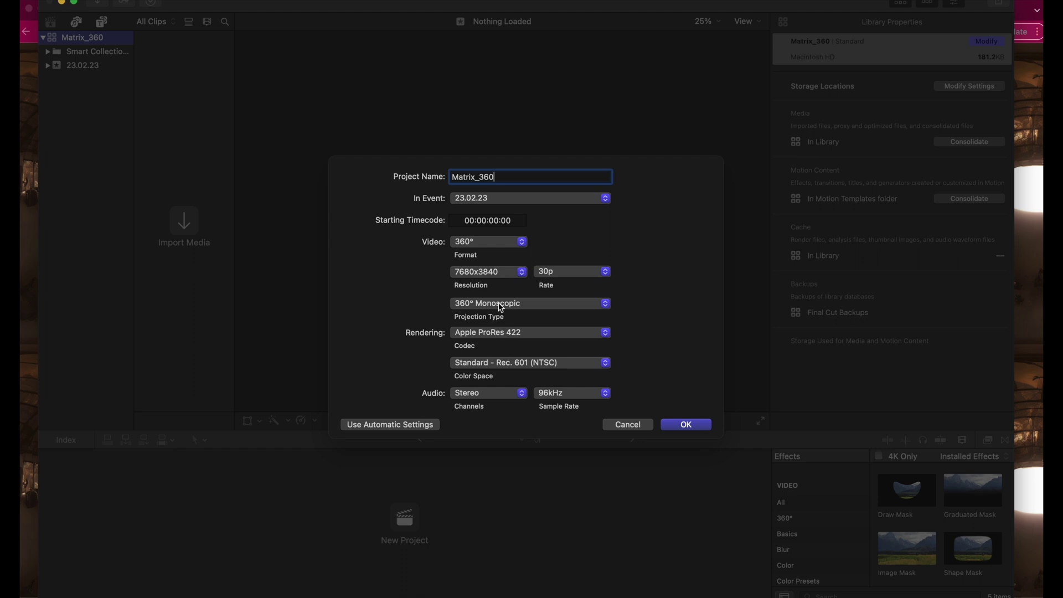
click(685, 426)
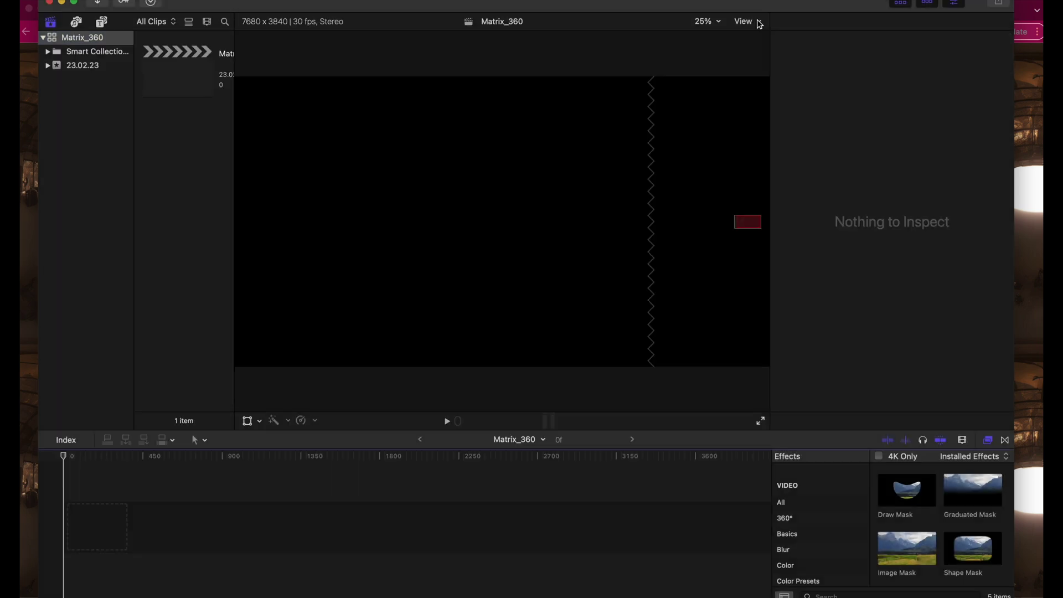
- Show the 360° Viewer and drop the Matrix .aif audio into the timeline
click(759, 22)
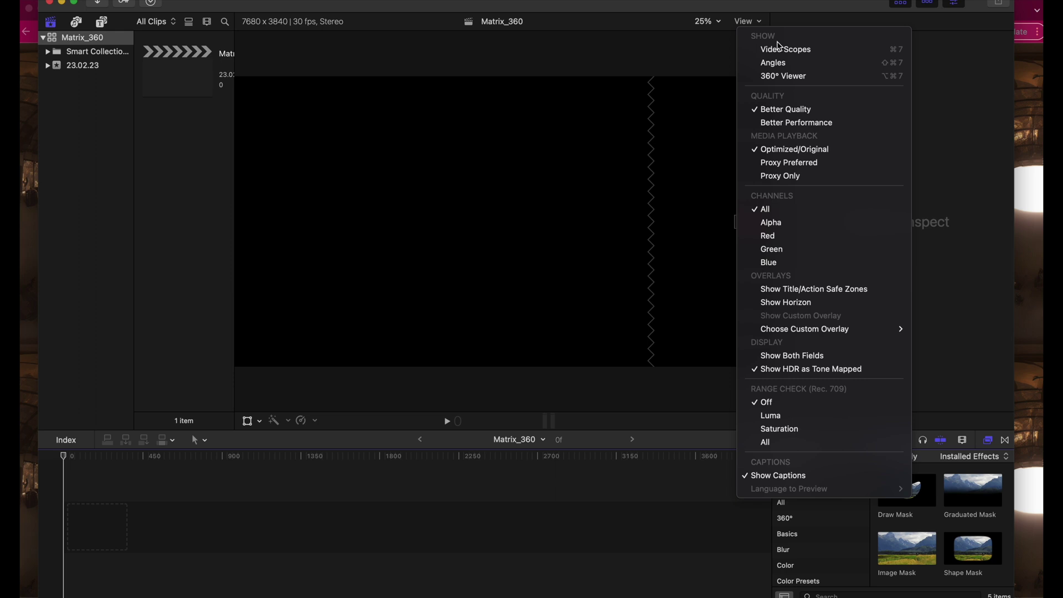
click(784, 76)
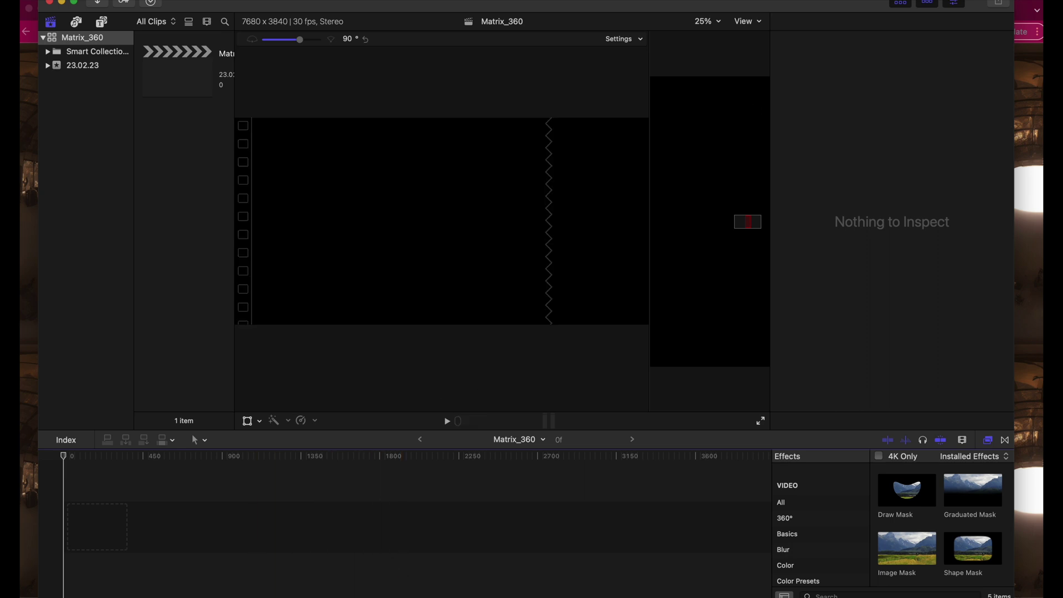
key(super+Tab)
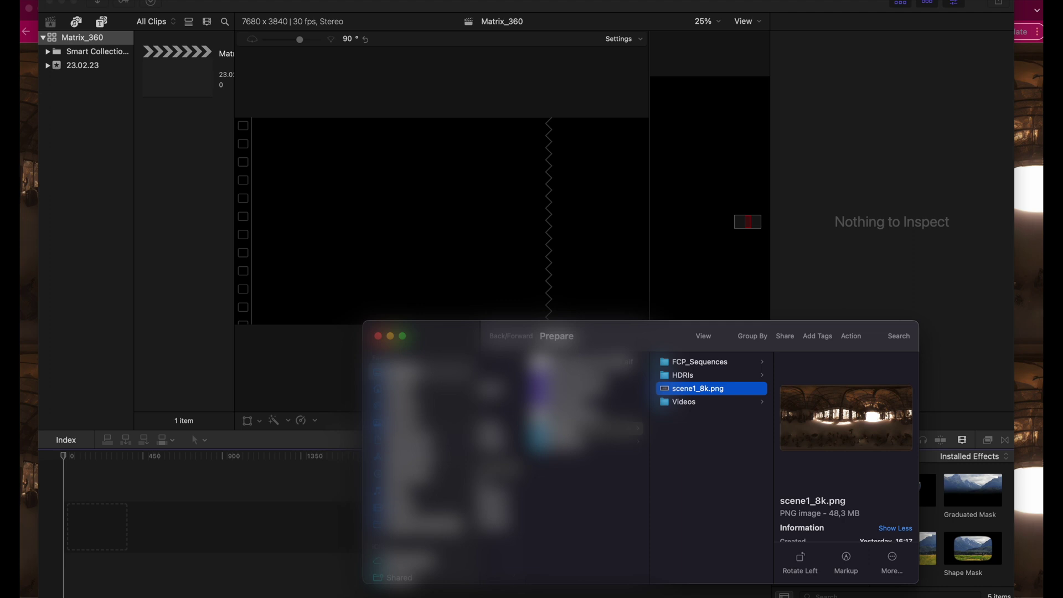
click(595, 365)
drag(587, 362, 62, 526)
- Import scene1_8k.png and place it in the timeline above the audio track
key(super+i)
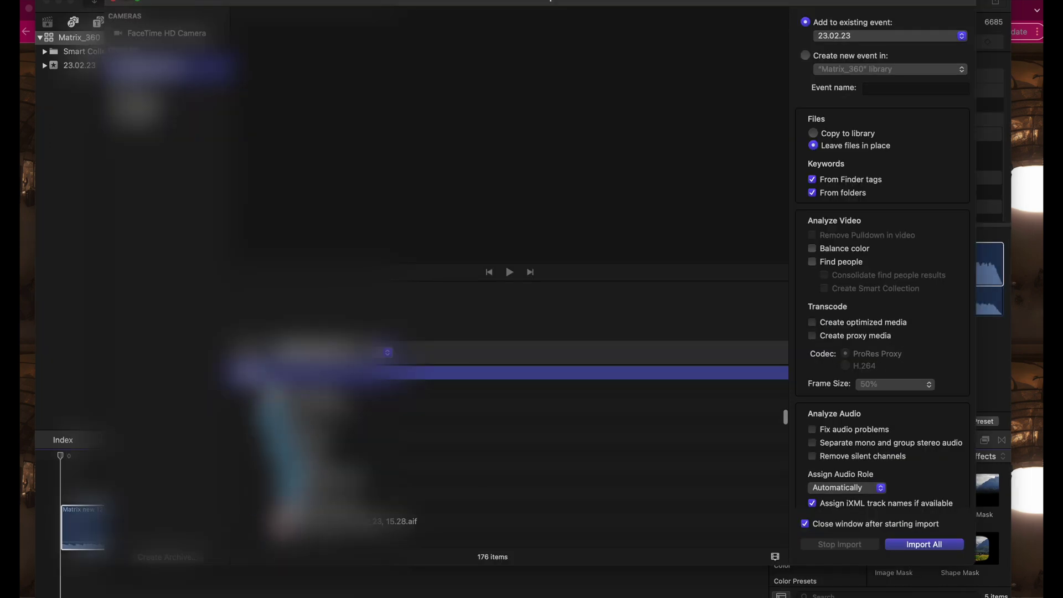
click(923, 544)
click(198, 367)
drag(145, 366, 341, 487)
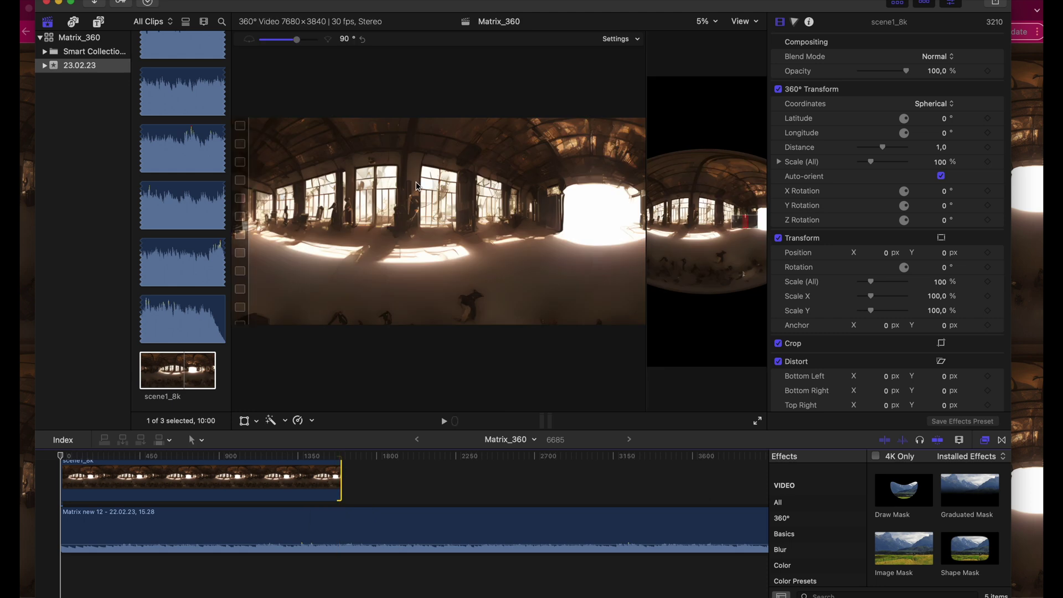
- Set scene1_8k's 360° Projection Mode to Equirectangular and turn the 360° view to check it
click(809, 21)
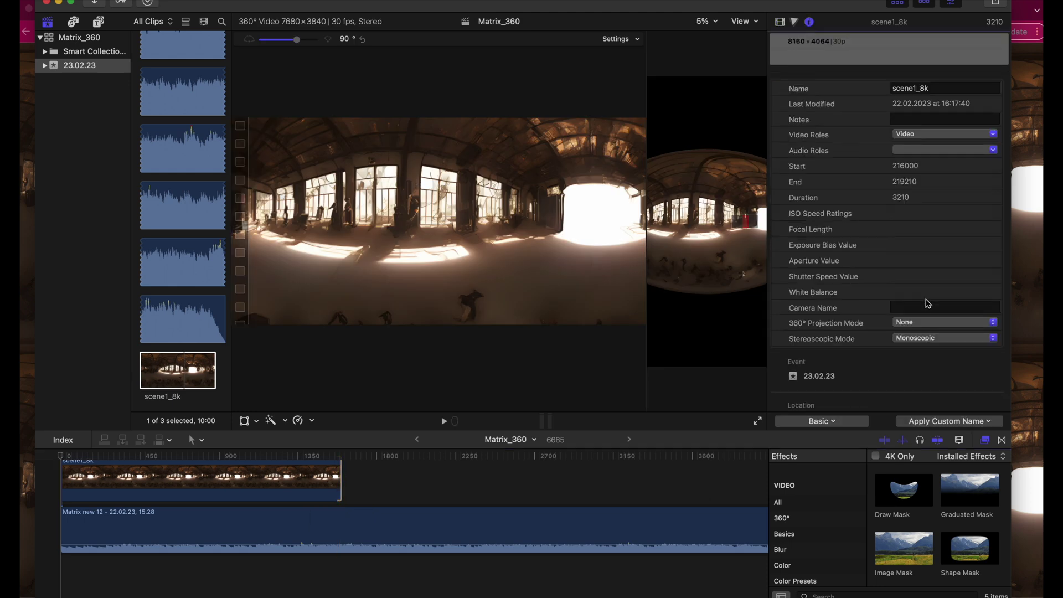
click(928, 324)
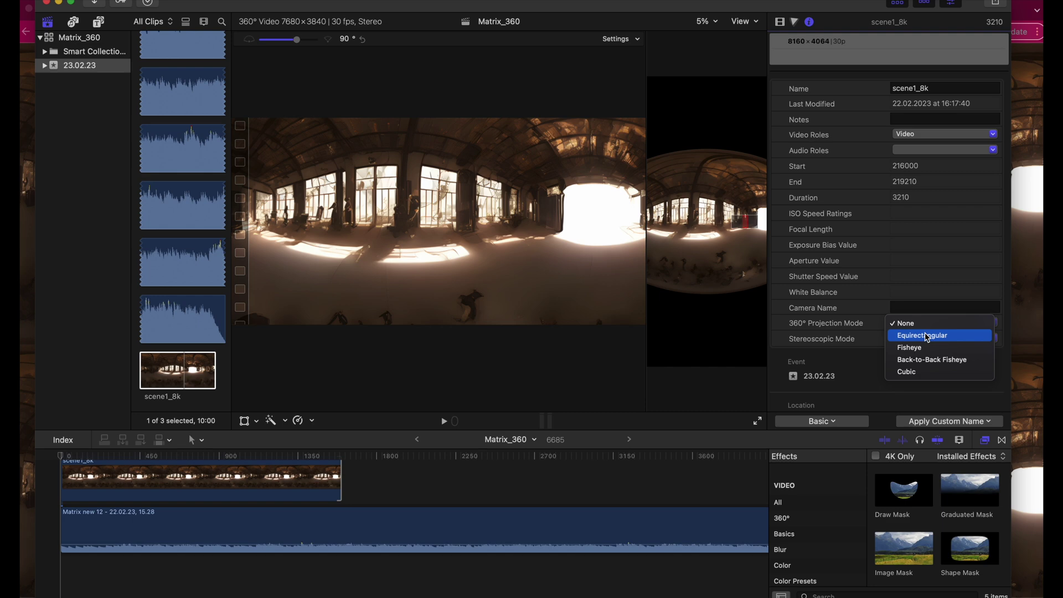
click(926, 336)
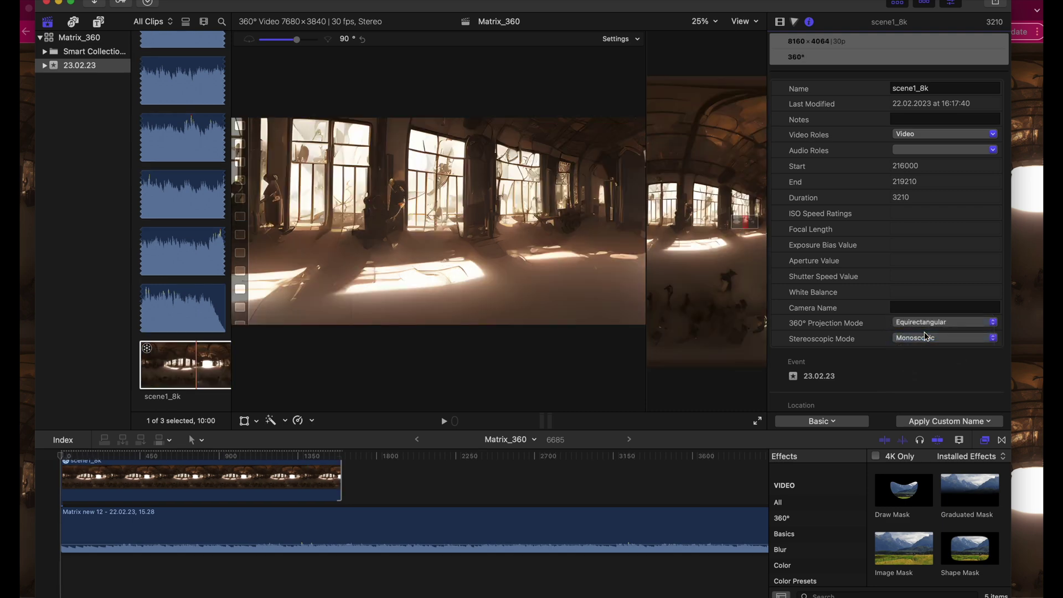
click(388, 261)
drag(454, 249, 375, 218)
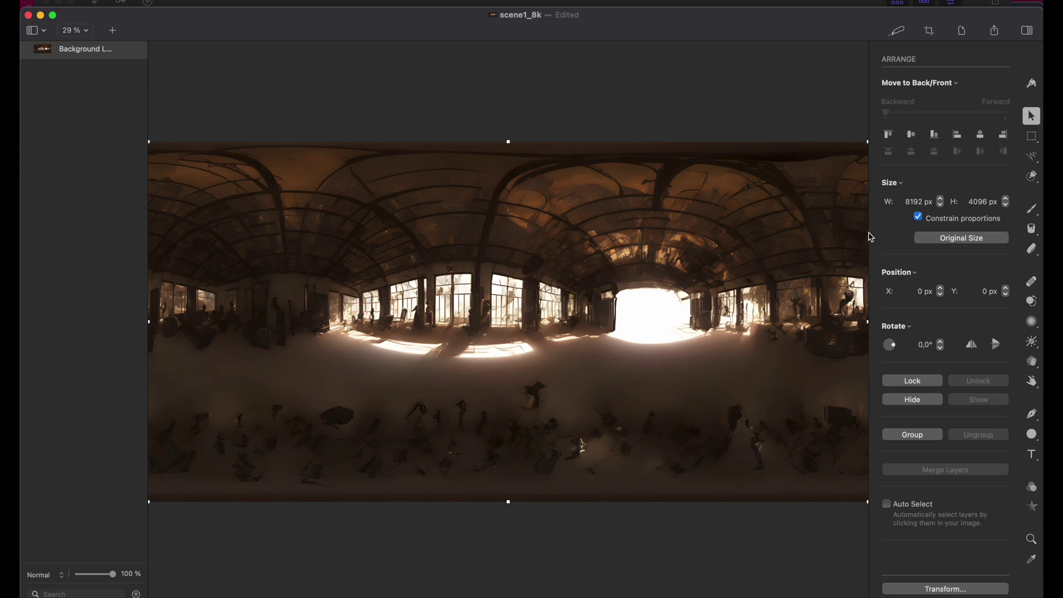
- Draw a 180 px-wide rectangular selection over the pillar left of the bright opening
click(1035, 140)
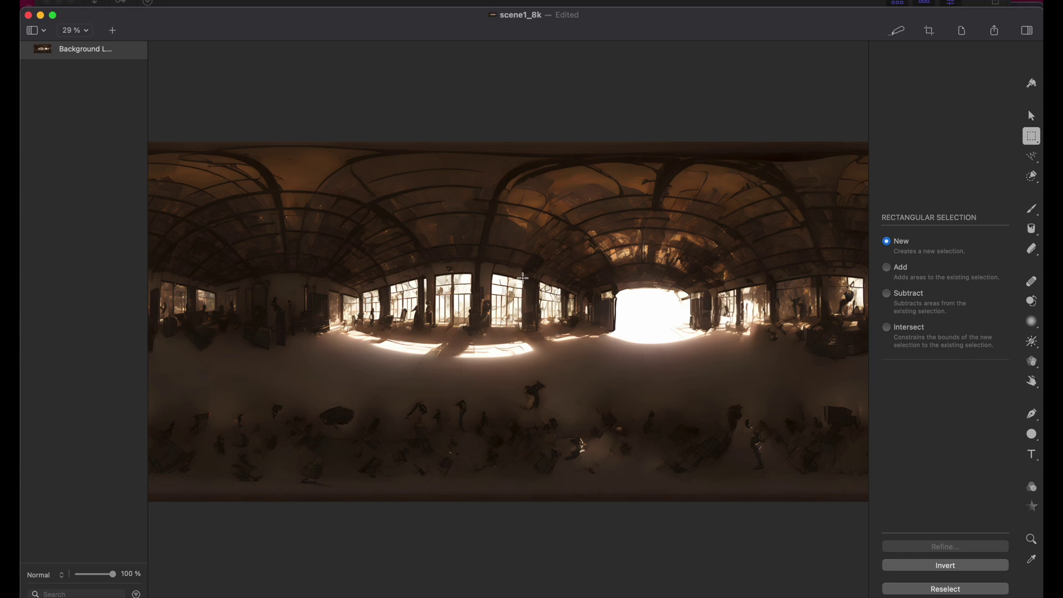
drag(524, 277, 539, 332)
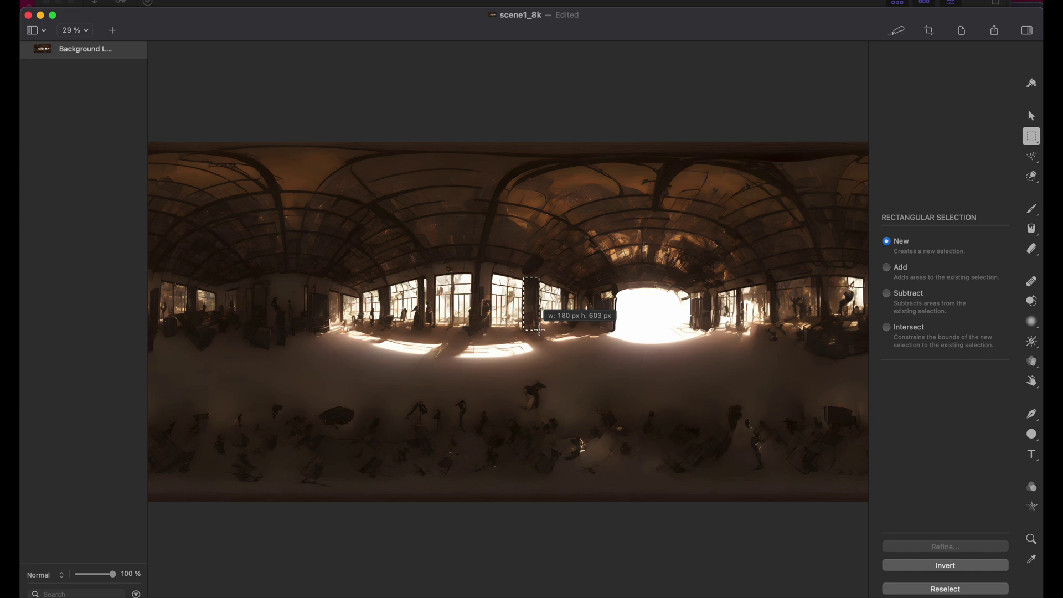
drag(540, 331, 540, 331)
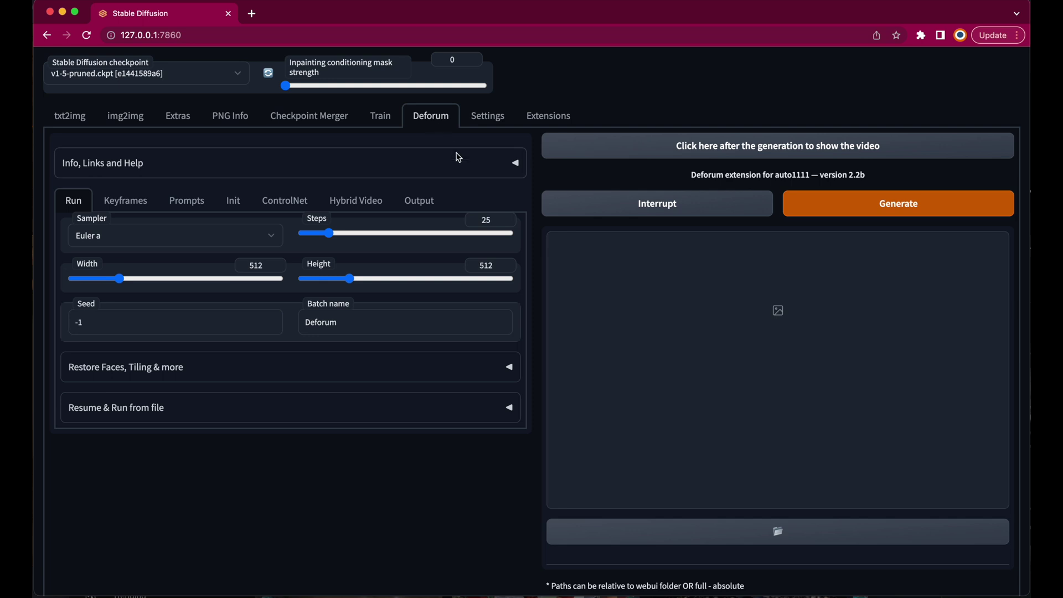
- Load the deliberate_v11.ckpt model from the checkpoint dropdown
click(166, 73)
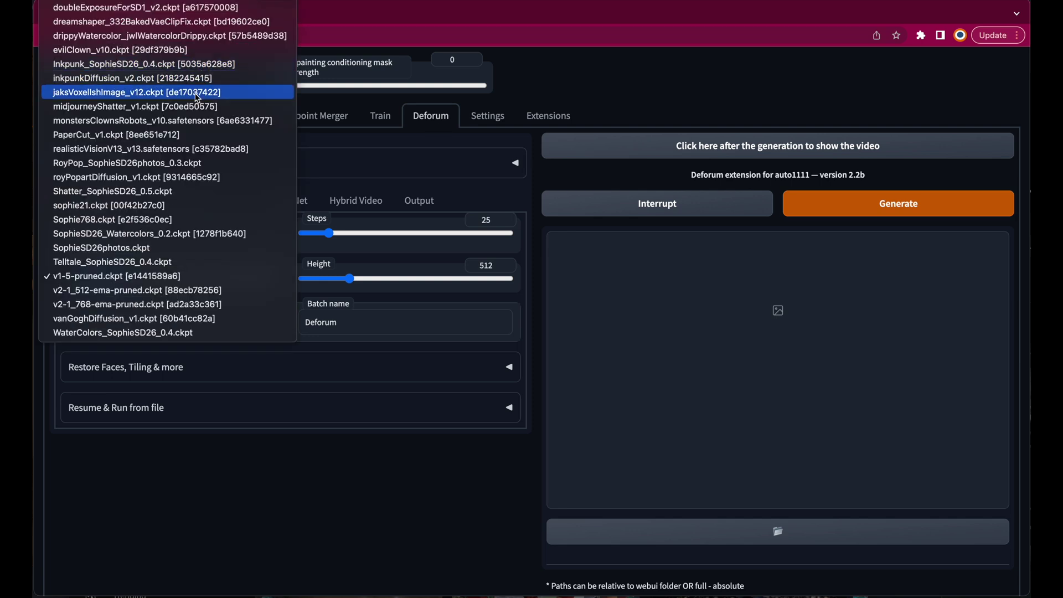
scroll(188, 105, up, 3)
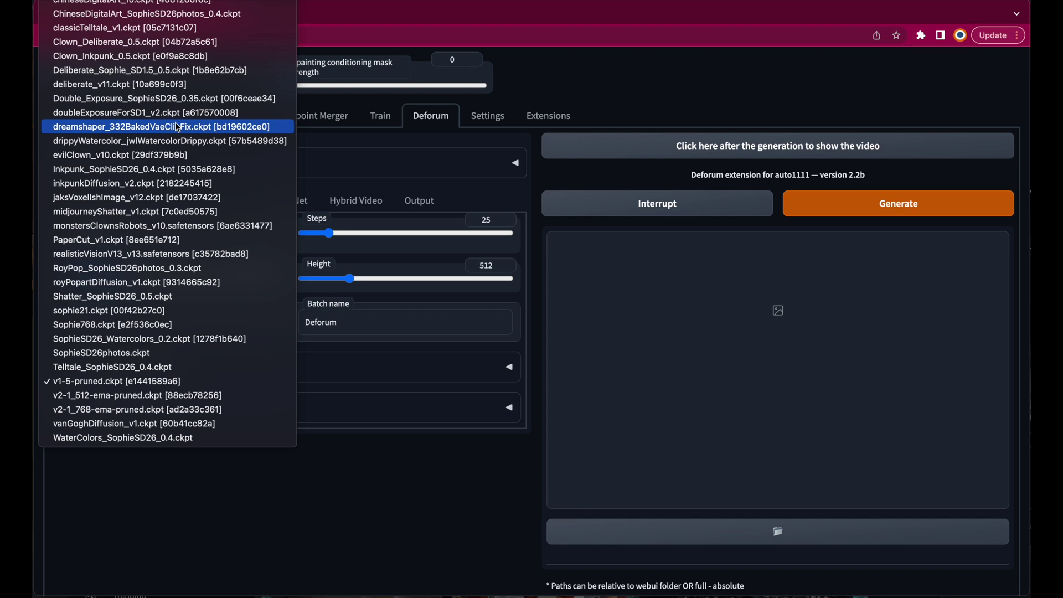
click(186, 85)
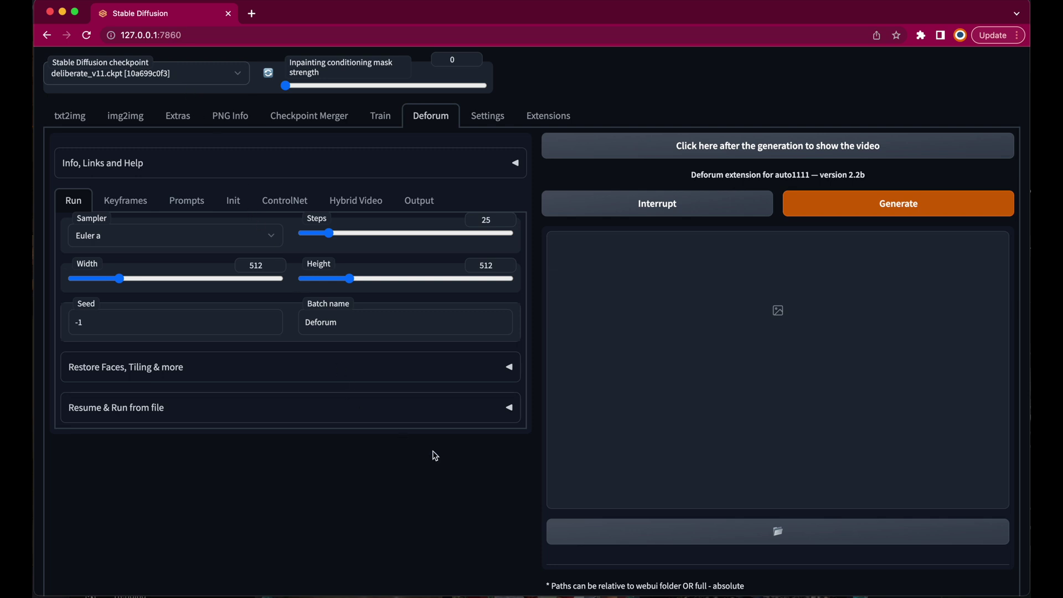
- Enter width 192, height 640, 20 steps, and replace the batch name with Clip1
double_click(256, 265)
text(192)
key(Tab)
key(Tab)
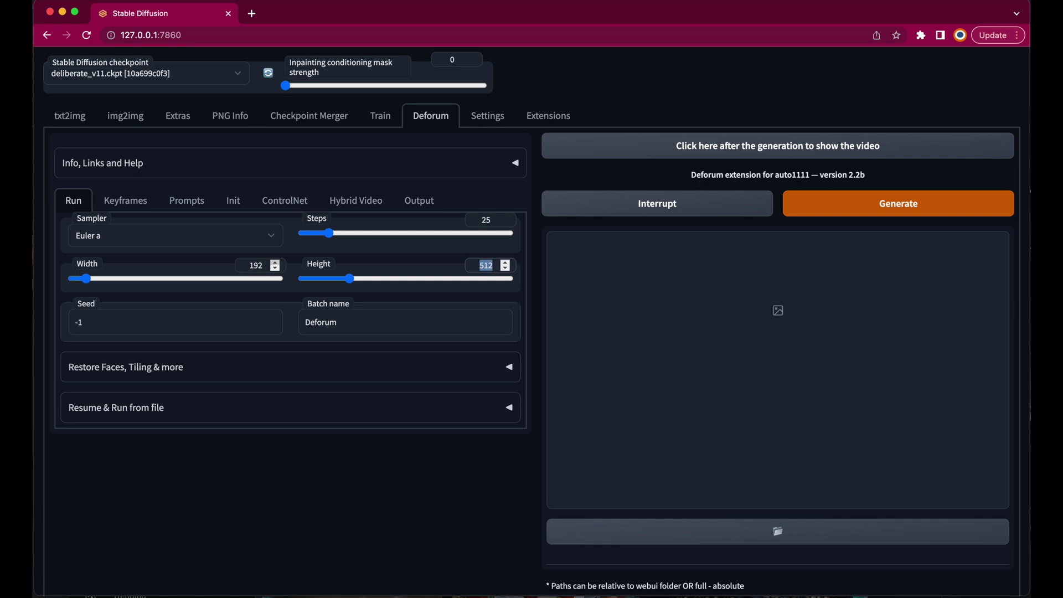
text(640)
double_click(482, 220)
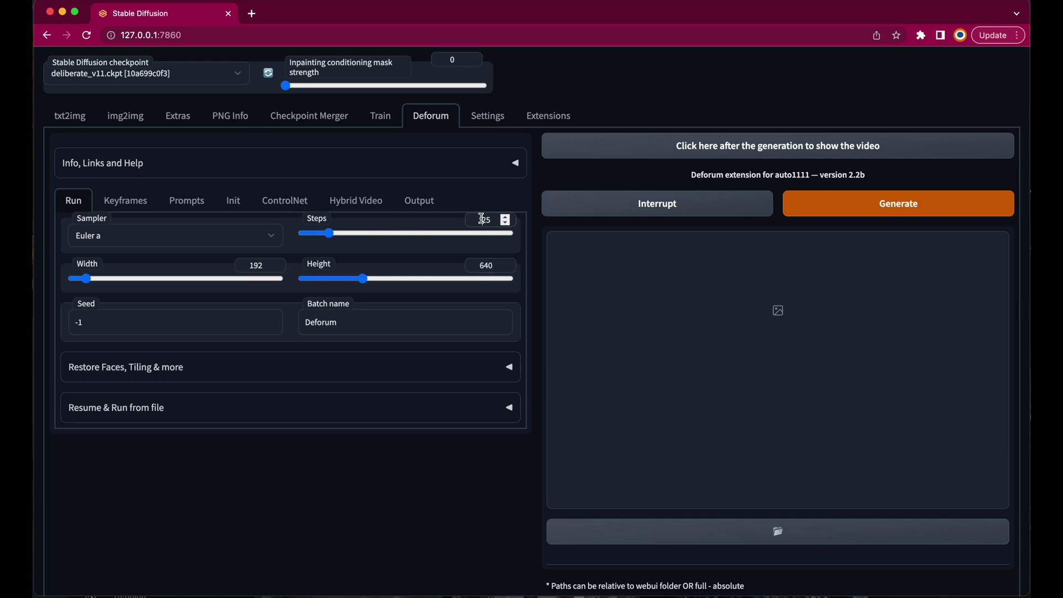
text(20)
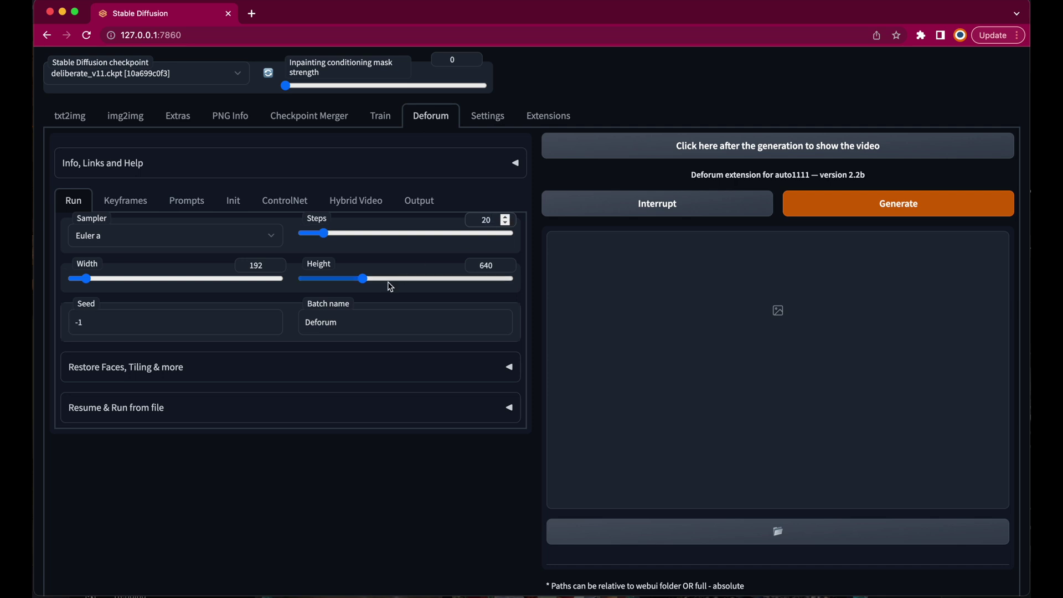
double_click(357, 320)
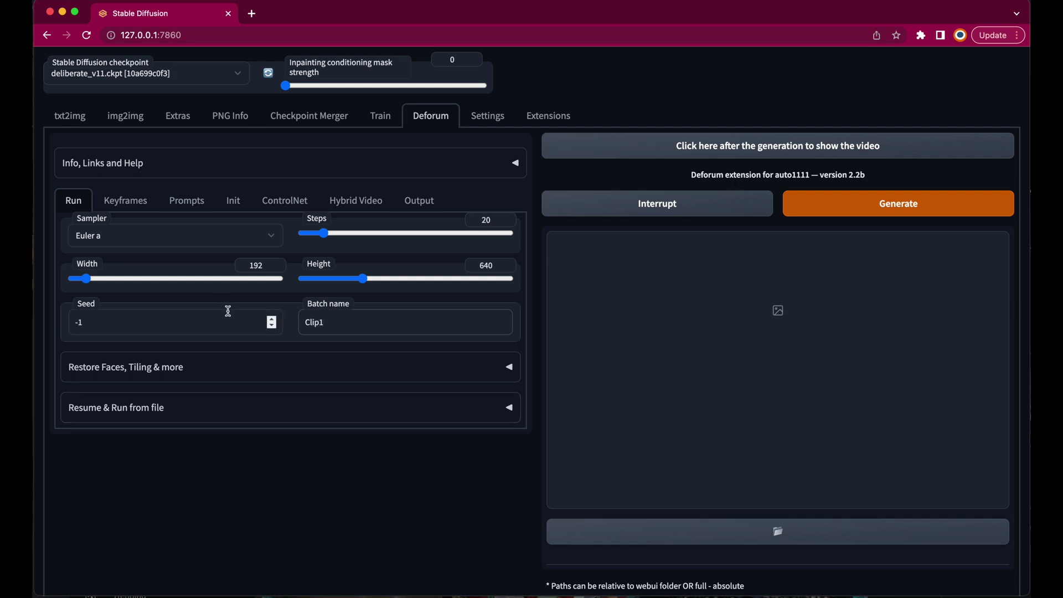
- Switch the Deforum animation mode to Interpolation with 700 max frames
click(143, 205)
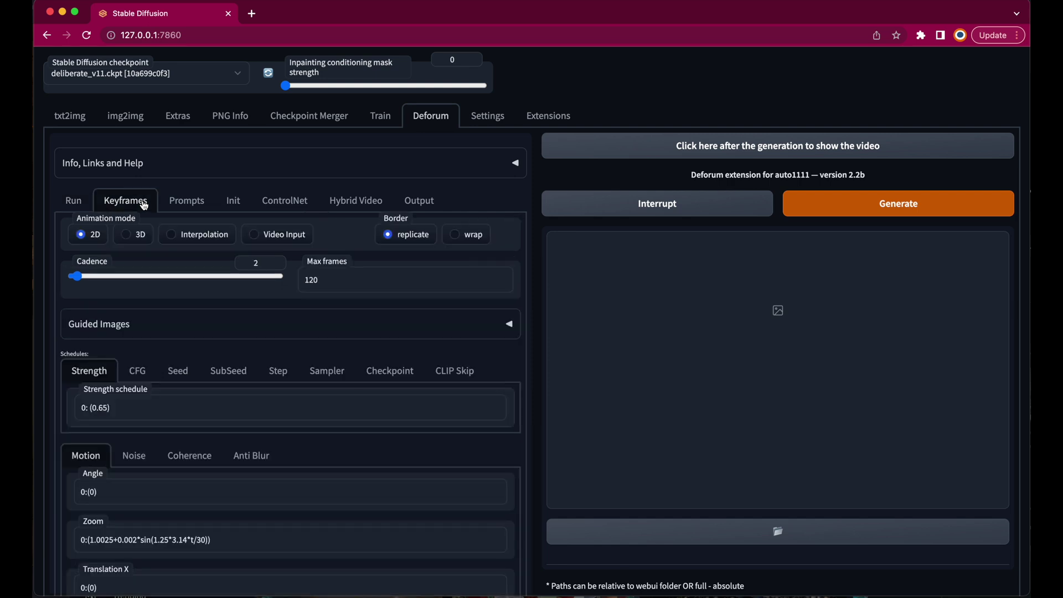
click(173, 236)
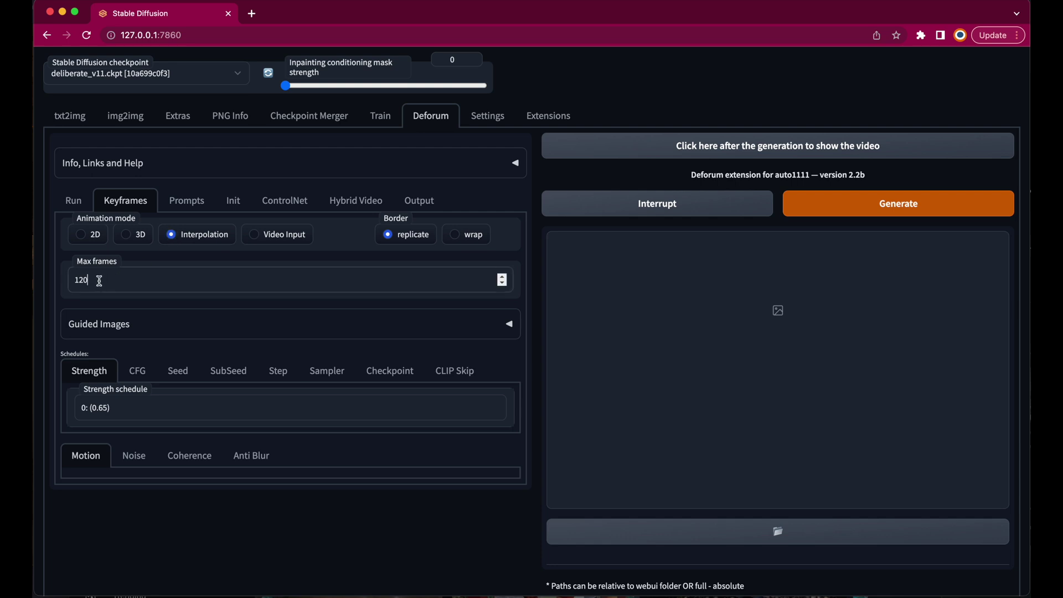
drag(100, 280, 53, 285)
text(700)
click(69, 202)
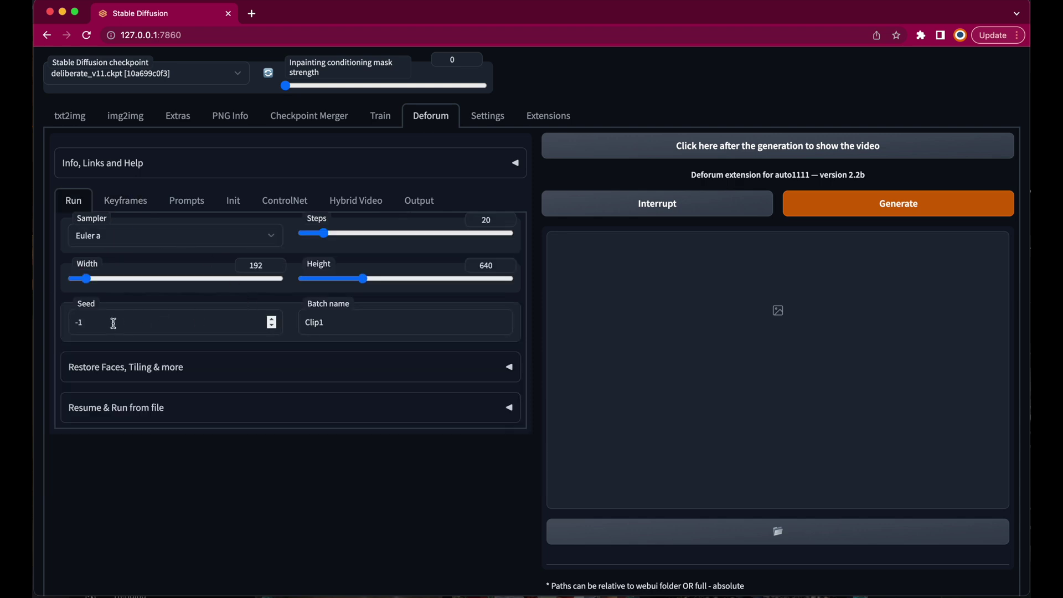
drag(107, 321, 35, 321)
key(super+v)
click(139, 203)
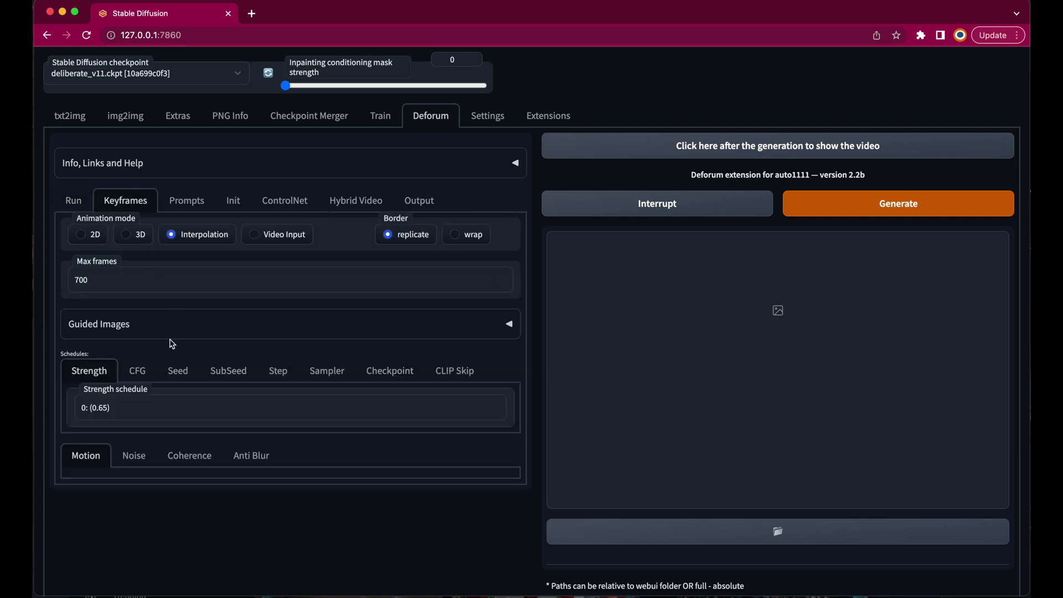
click(184, 371)
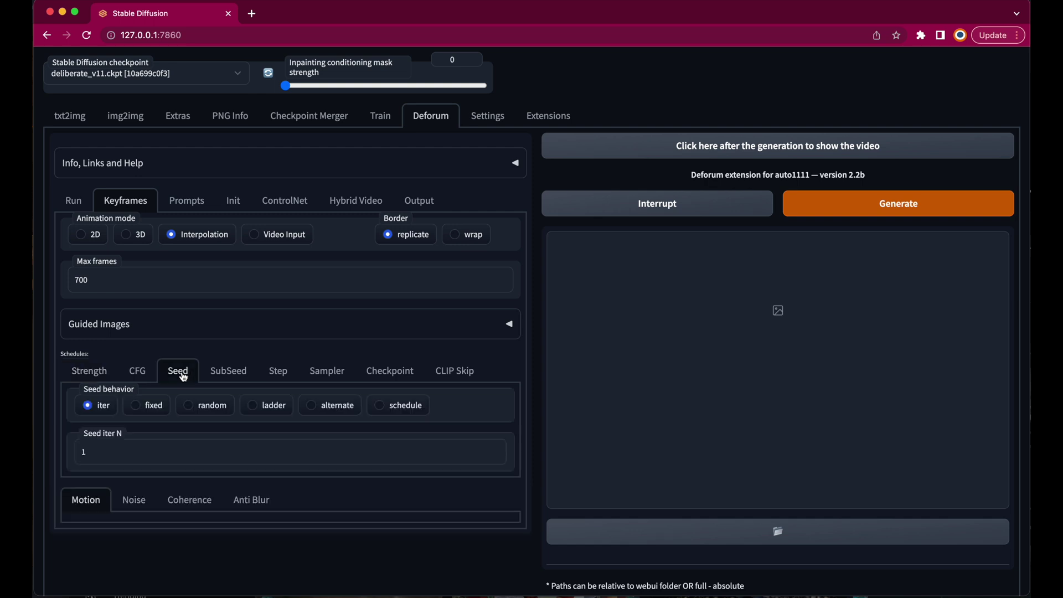
click(136, 406)
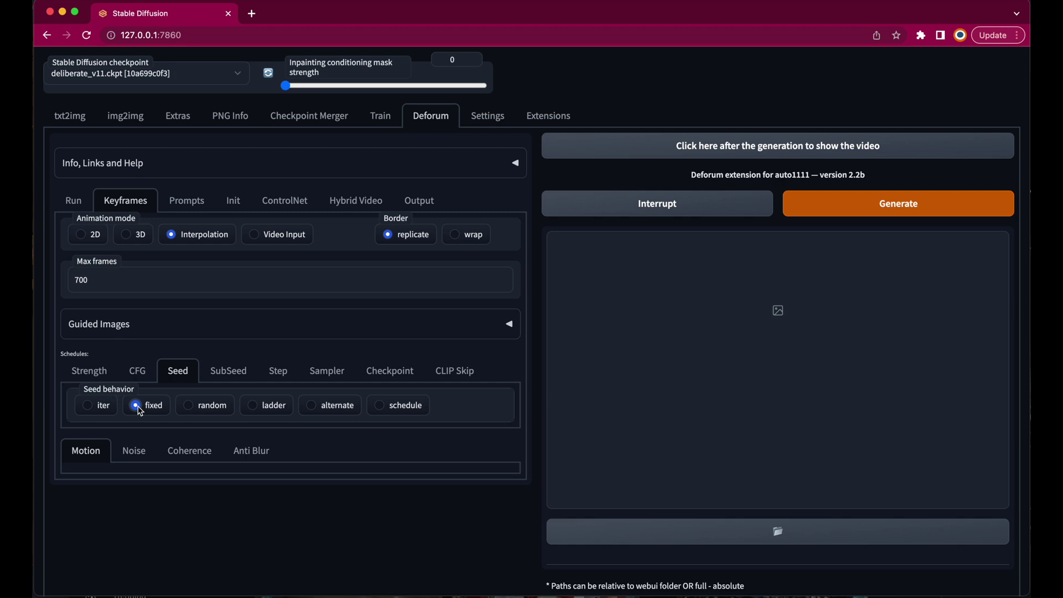
click(200, 202)
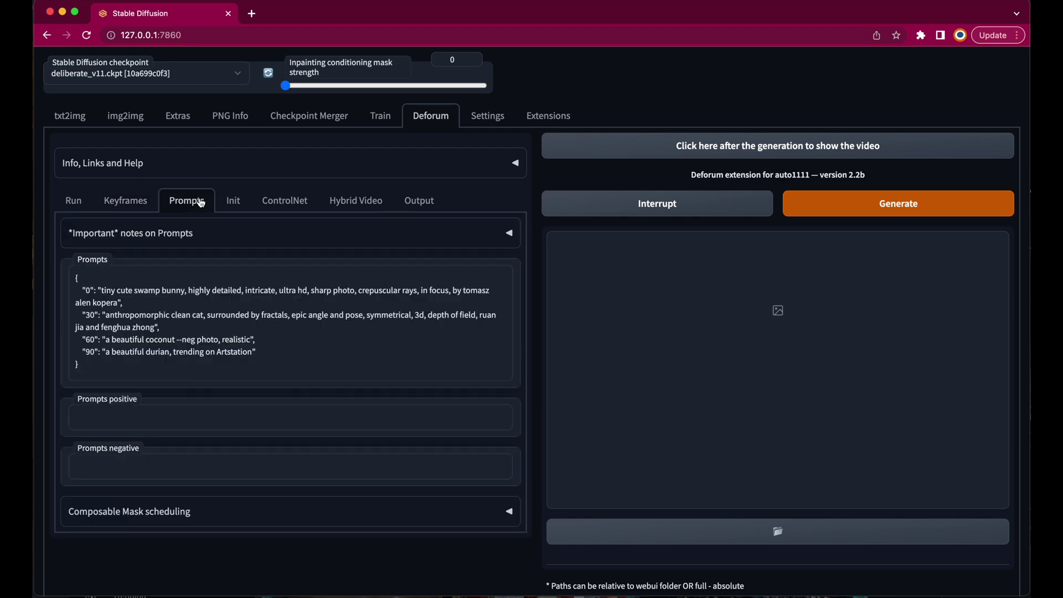
- Replace the prompt schedule with the Matrix sunglassed-character prompts for frames 0–700
click(123, 321)
key(super+a)
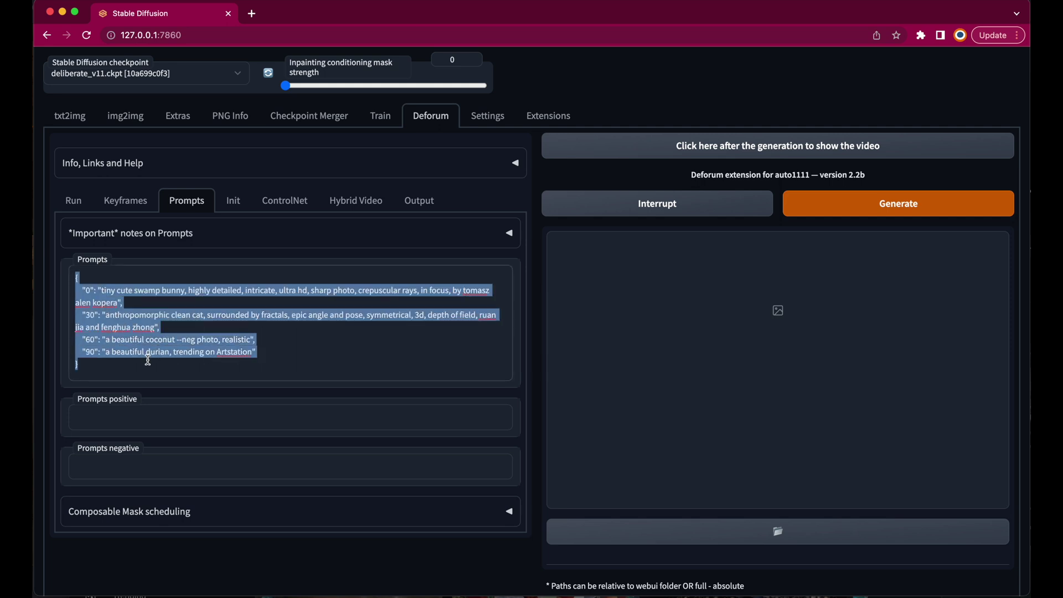
text({     "0": "((trinity the matrix)) with sunglasses",   "100": "((Agent smith the matrix)) with sunglasses", "200": "((neo keanu reeves the matrix)) with sunglasses", "300": "((morpheus the matrix)) with sunglasses", "400": "((trinity the matrix)) with sunglasses",  "500": "((Agent smith the matrix)) with sunglasses",  "600": "((morpheus the matrix)) with sunglasses",  "700": "((trinity the matrix)) with sunglasses" })
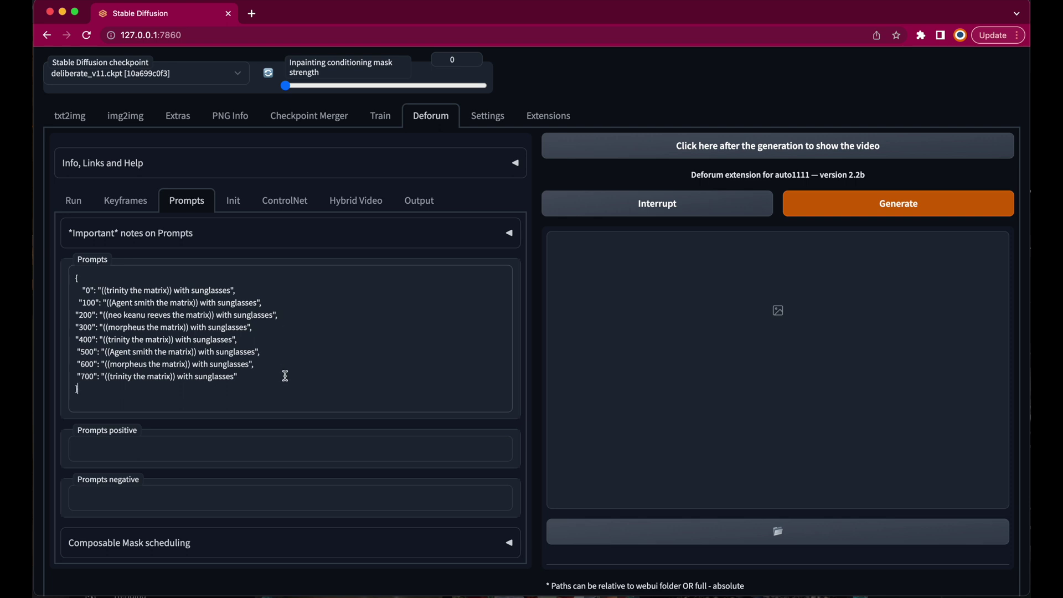
- Paste the cinematic-look positive prompt and the anti-deformity negative prompt
click(275, 447)
text(natural skin texture, 24mm, 4k textures, soft cinematic light, adobe lightroom, photolab, hdr, intricate, elegant, highly detailed, sharp focus, ((((cinematic look)))), soothing tones, insane details, intricate details, hyperdetailed, low contrast, soft cinematic light, dim colors, exposure blend, hdr, faded, slate atmosphere)
click(277, 526)
text(deformed, bad anatomy, disfigured, poorly drawn face, mutation, mutated, extra limb, ugly, disgusting, poorly drawn hands, missing limb, floating limbs, disconnected limbs, malformed hands, blurry, ((((mutated hands and fingers)))), watermark, watermarked, oversaturated, censored, distorted hands, amputation, missing hands, obese, doubled face, double hands)
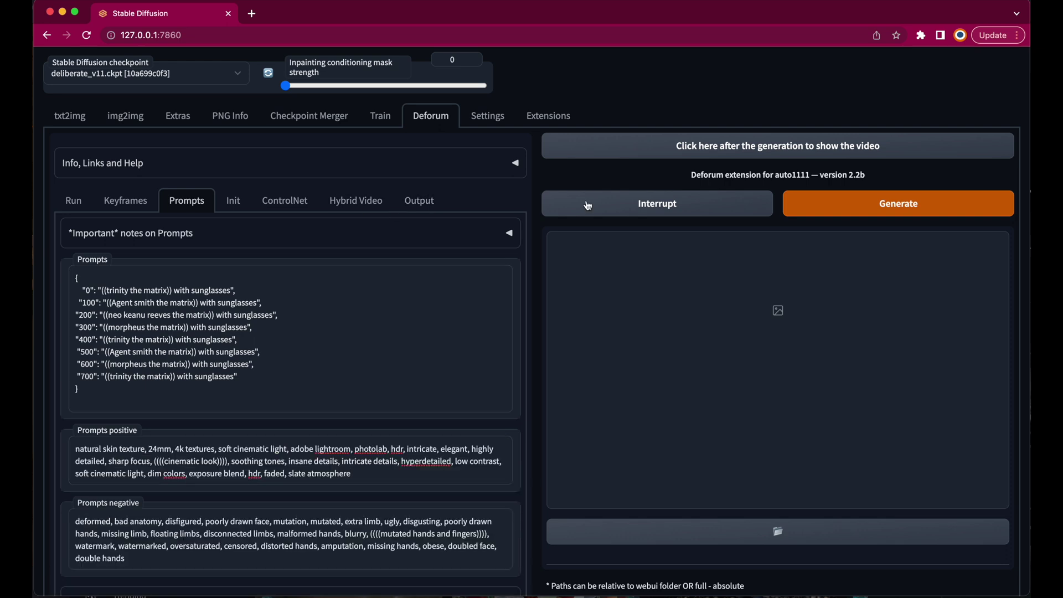
- Review the rendered PNG frames in the Clip1 folder and Quick Look the mp4 video
click(887, 207)
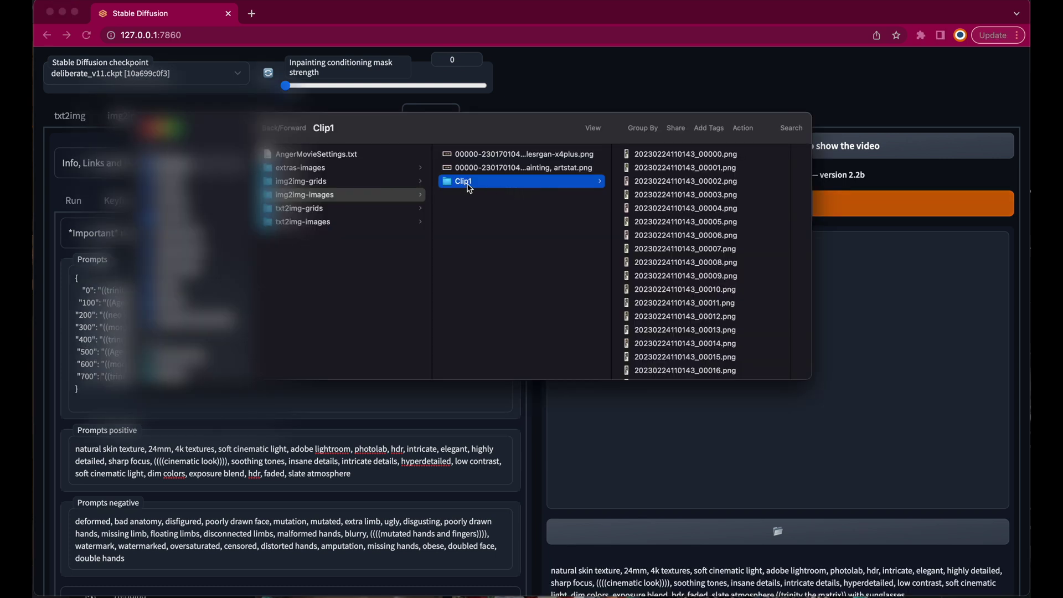
click(673, 153)
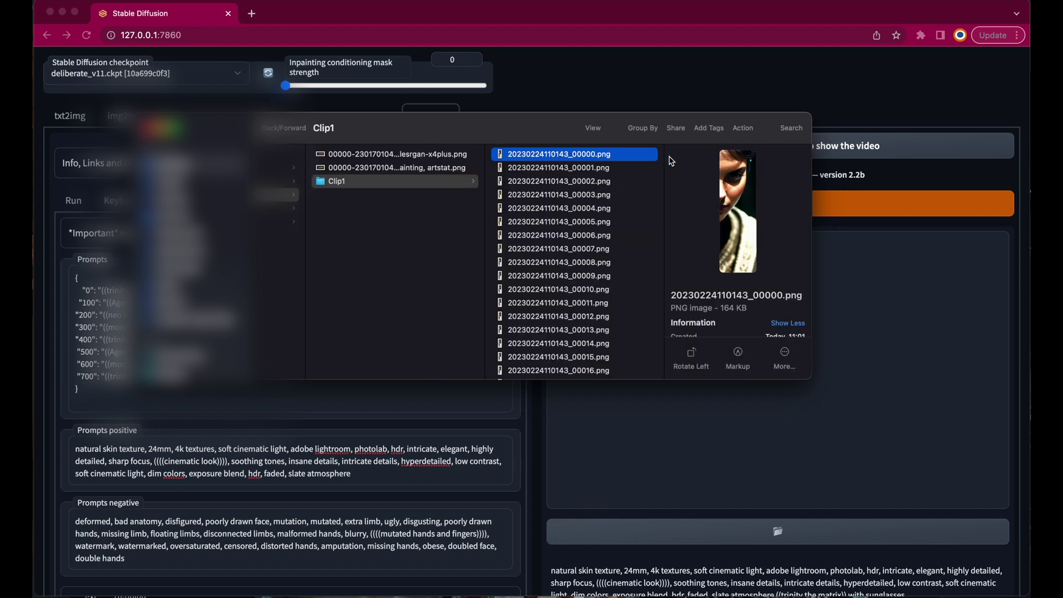
key(Down)
key(Down)
key(Down)
key(Down)
key(Down)
key(Down)
key(Down)
key(Down)
key(Down)
key(Down)
key(Down)
key(Down)
key(Down)
key(Down)
key(Down)
key(Down)
key(Down)
key(Down)
key(Down)
key(Down)
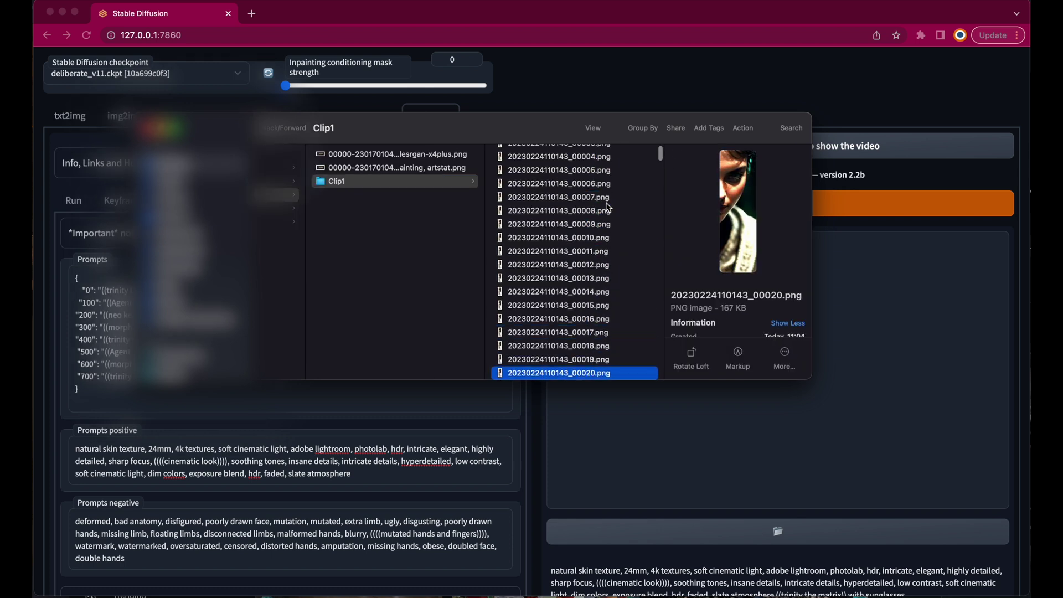
key(Down)
scroll(659, 339, down, 20)
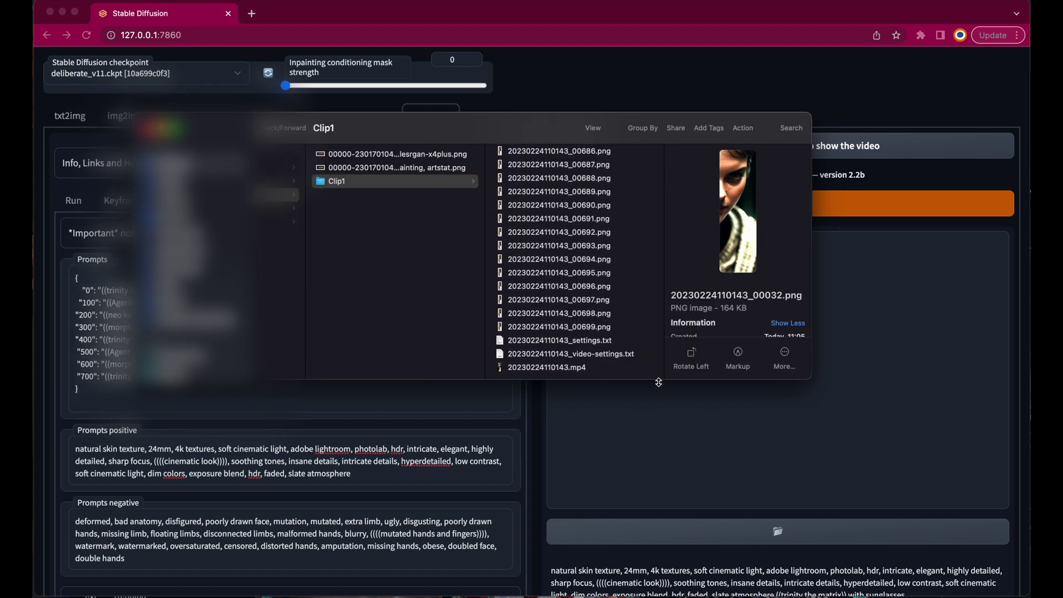
click(580, 370)
key(space)
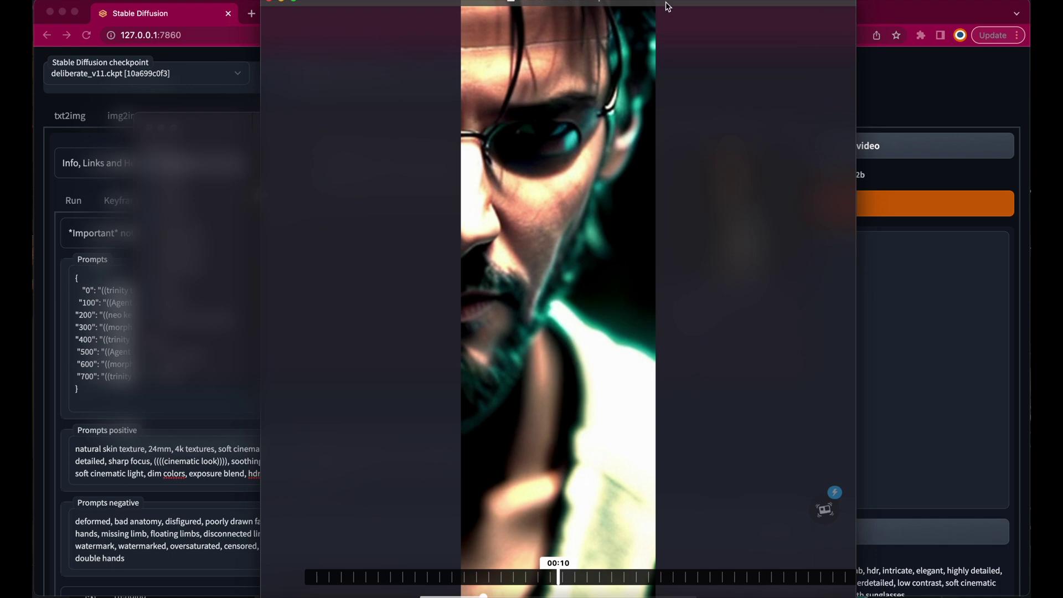
key(space)
- Move the video into the Clips folder and rename it Clip1.mp4
drag(546, 367, 442, 124)
key(Return)
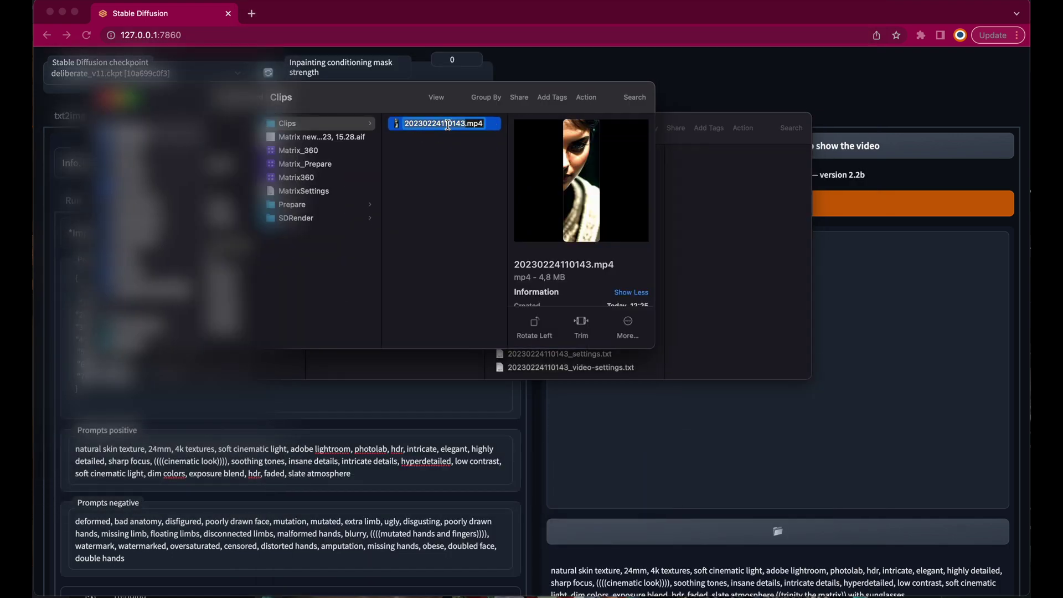
text(Clip1)
key(Return)
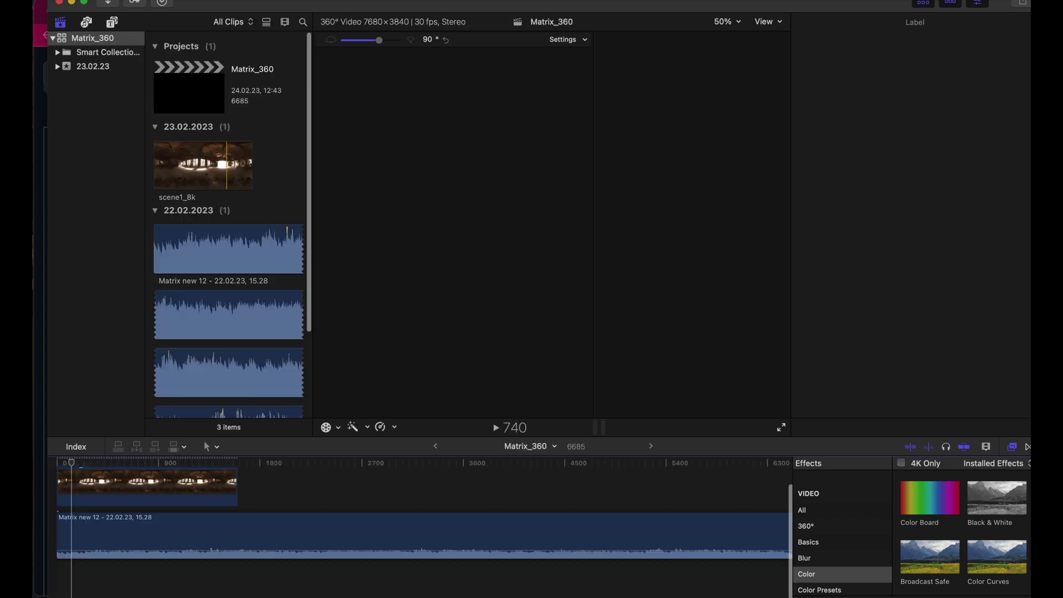
- Create the Matrix_Equi project with a Custom 8192×4096 video format at 30p
click(105, 0)
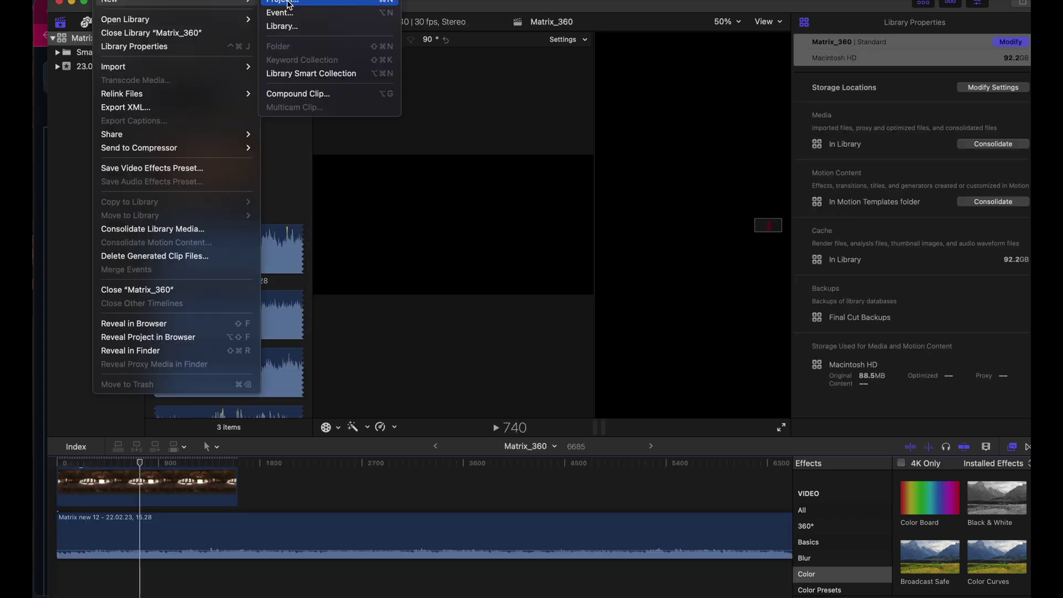
click(288, 2)
text(Ma)
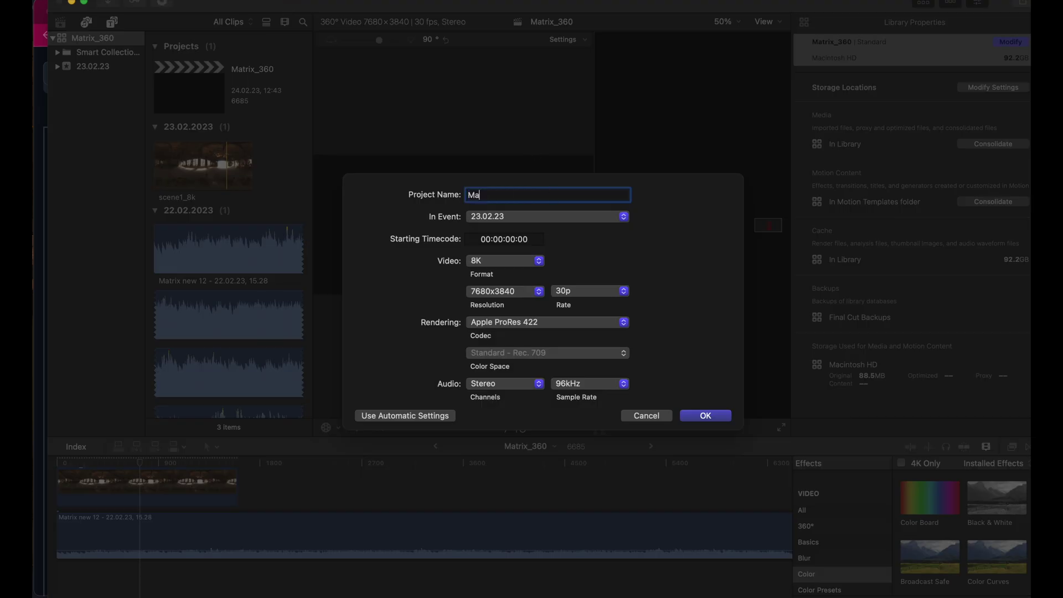
text(trix_Equi)
click(540, 264)
click(515, 324)
click(495, 275)
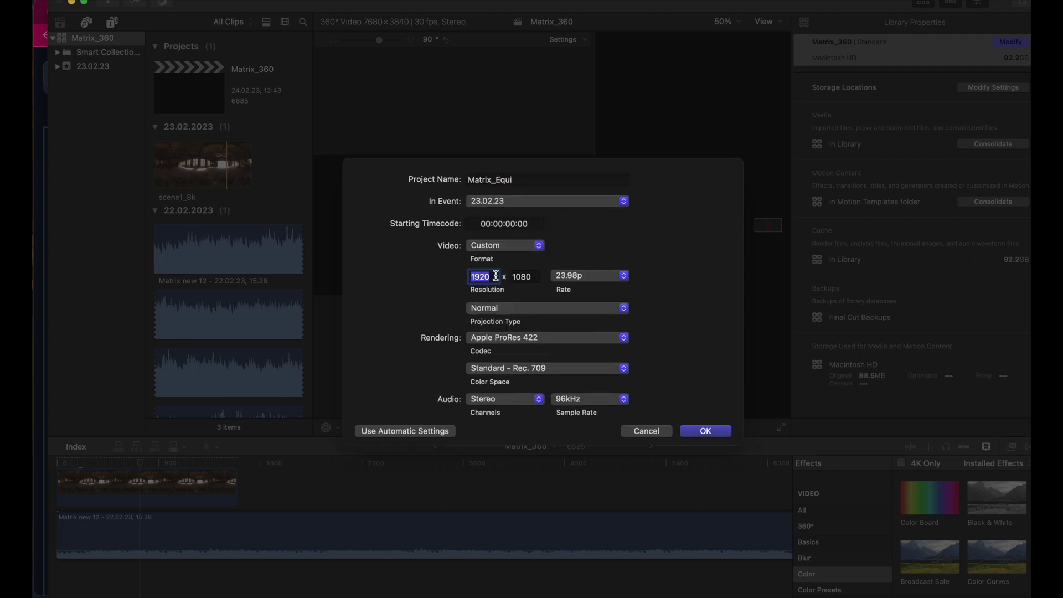
text(8192)
key(Tab)
text(40)
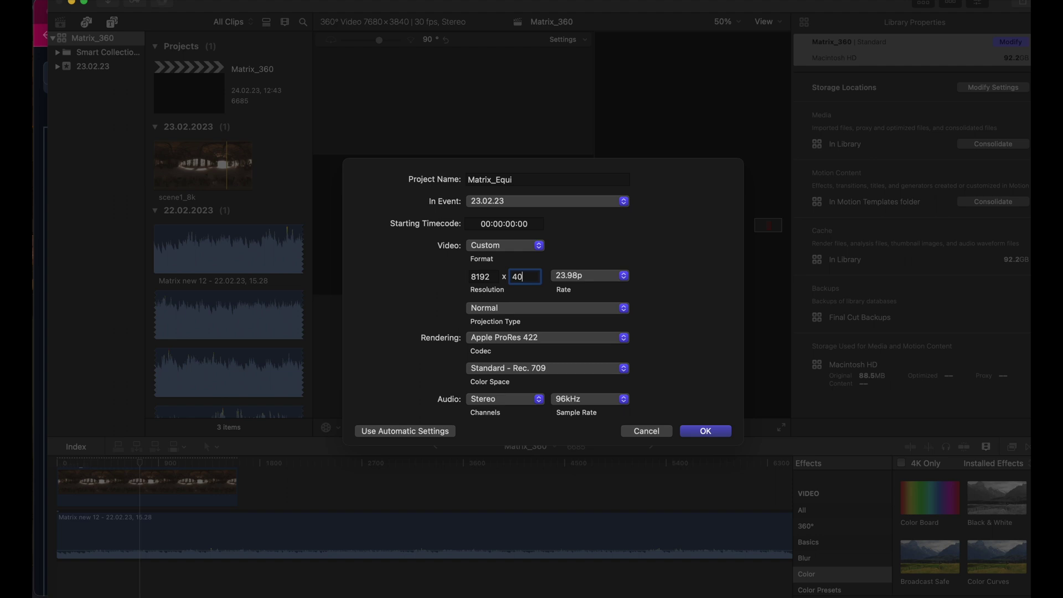
click(590, 275)
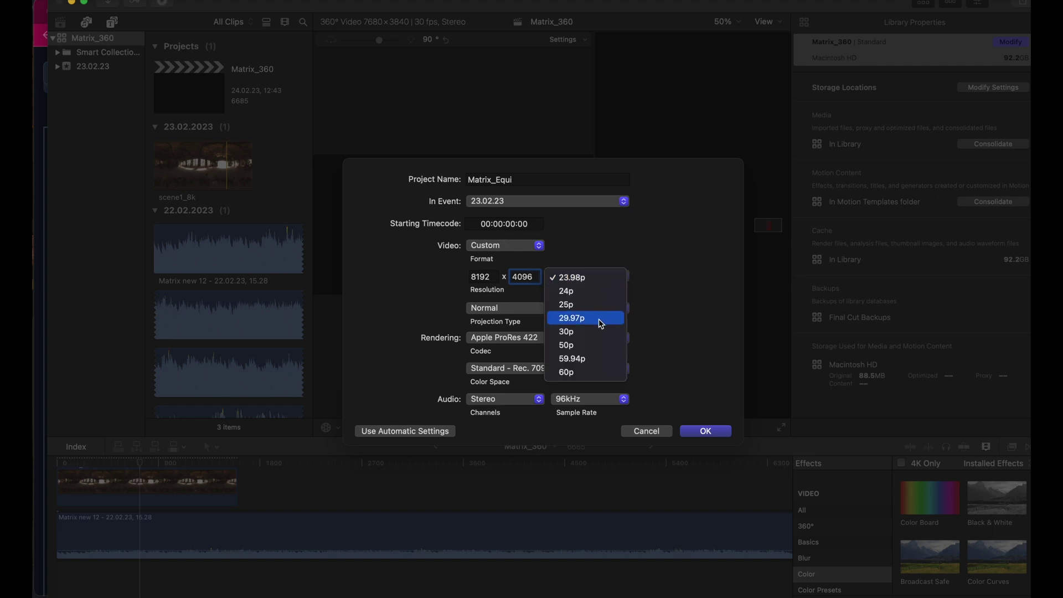
click(597, 339)
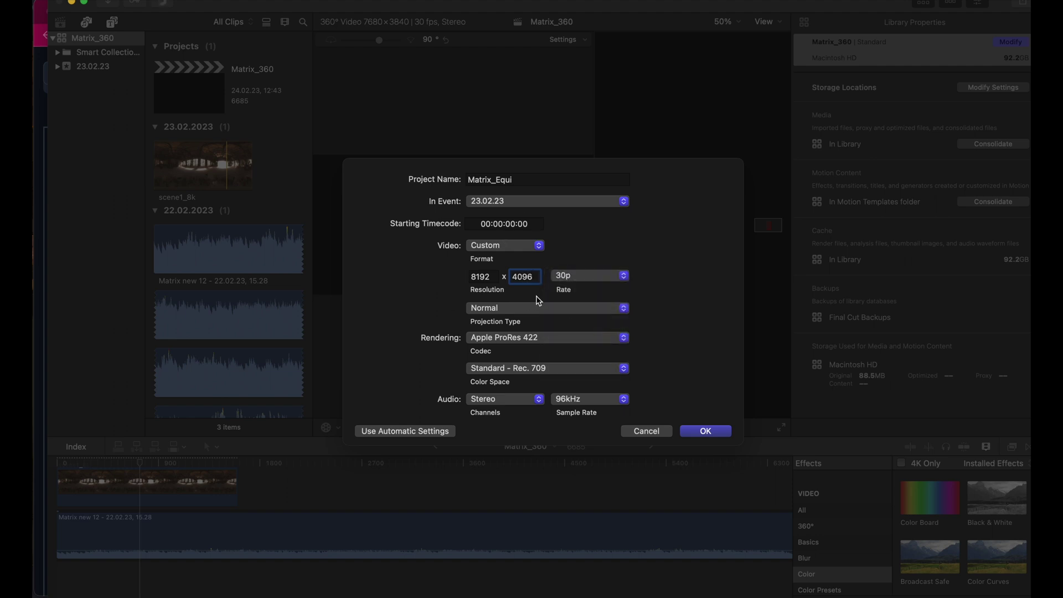
click(706, 431)
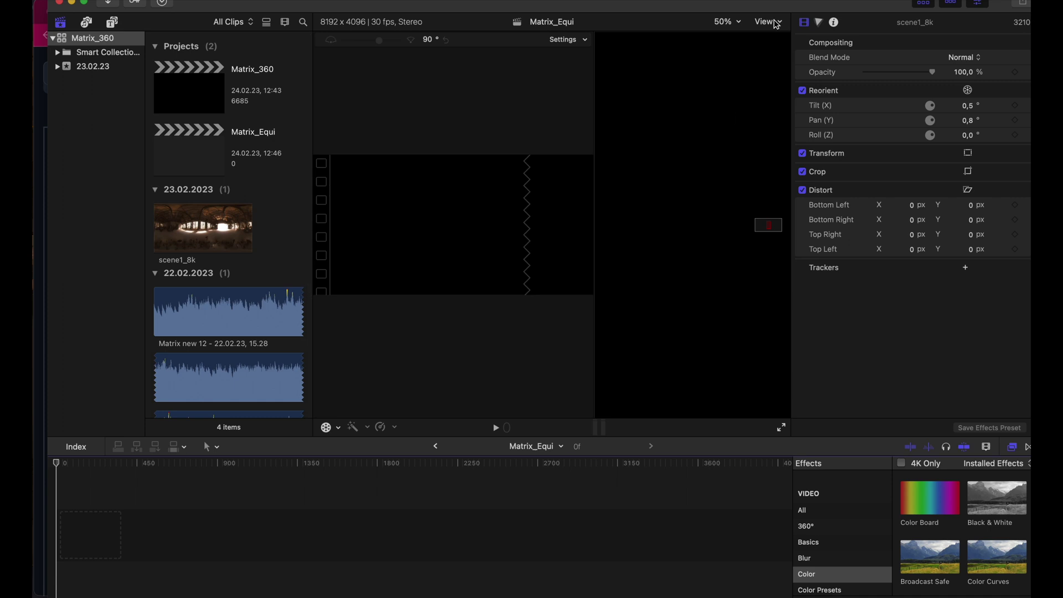
- Hide the 360° viewer and place the Matrix new 12 audio in the timeline
click(780, 24)
click(801, 73)
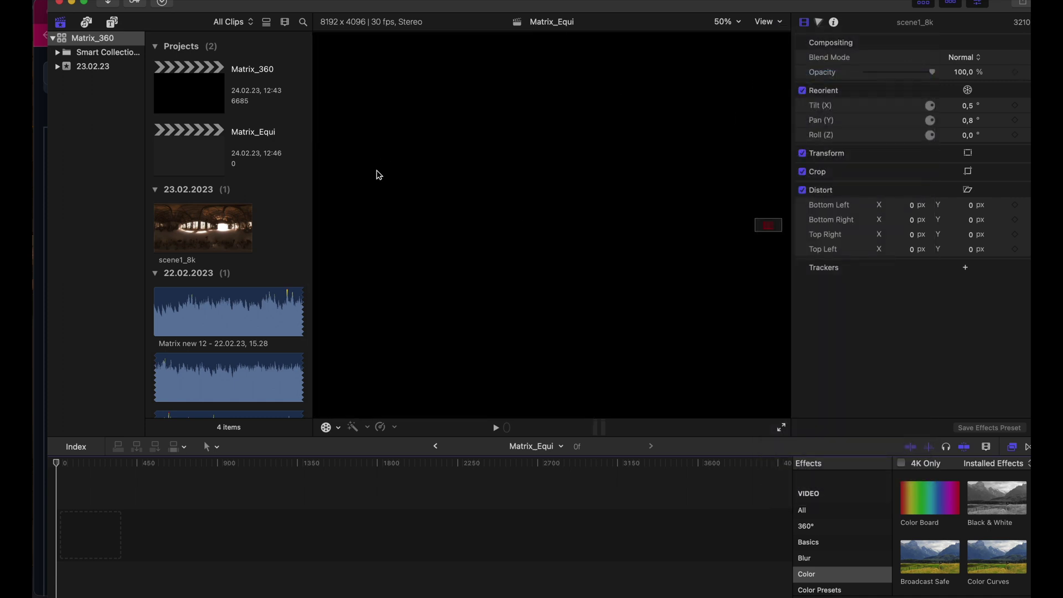
click(253, 300)
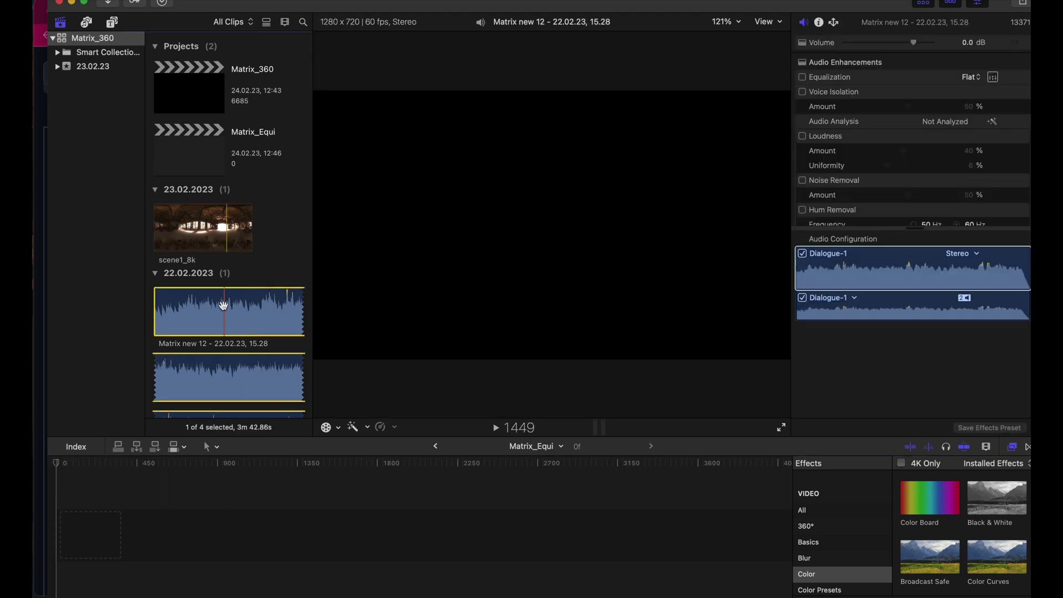
drag(224, 306, 53, 537)
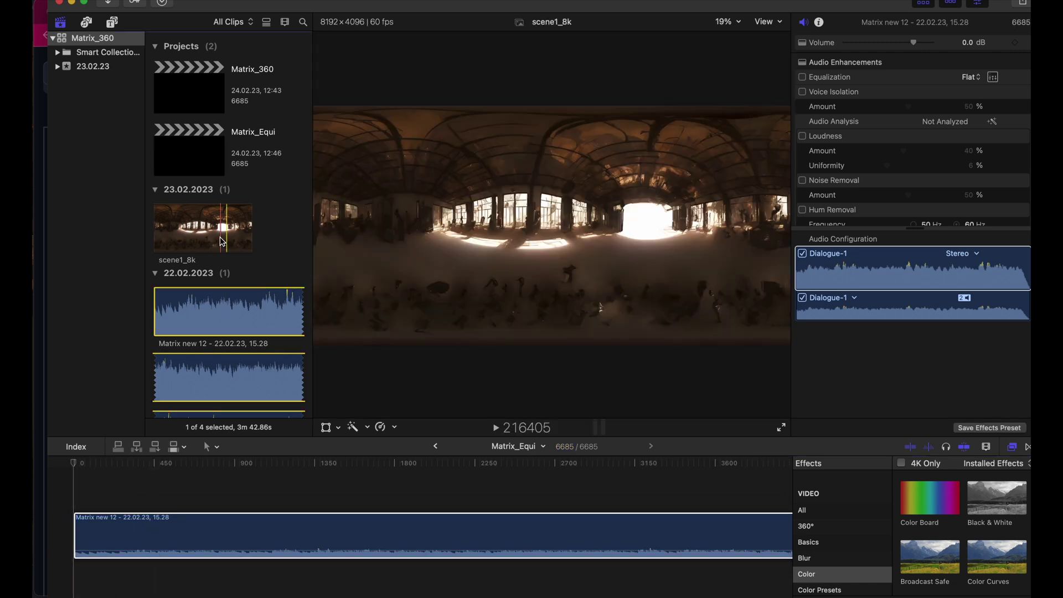
- Stack scene1_8k above the audio and Clip1.mp4 from Finder above scene1_8k
drag(210, 243, 390, 498)
key(super+minus)
key(super+minus)
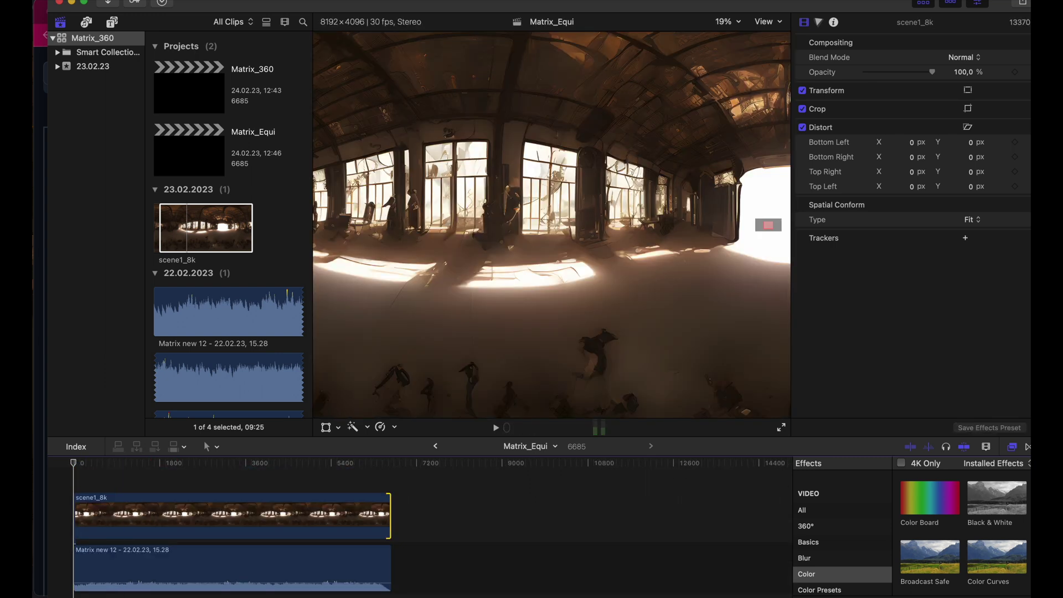
key(super+Tab)
drag(422, 125, 75, 480)
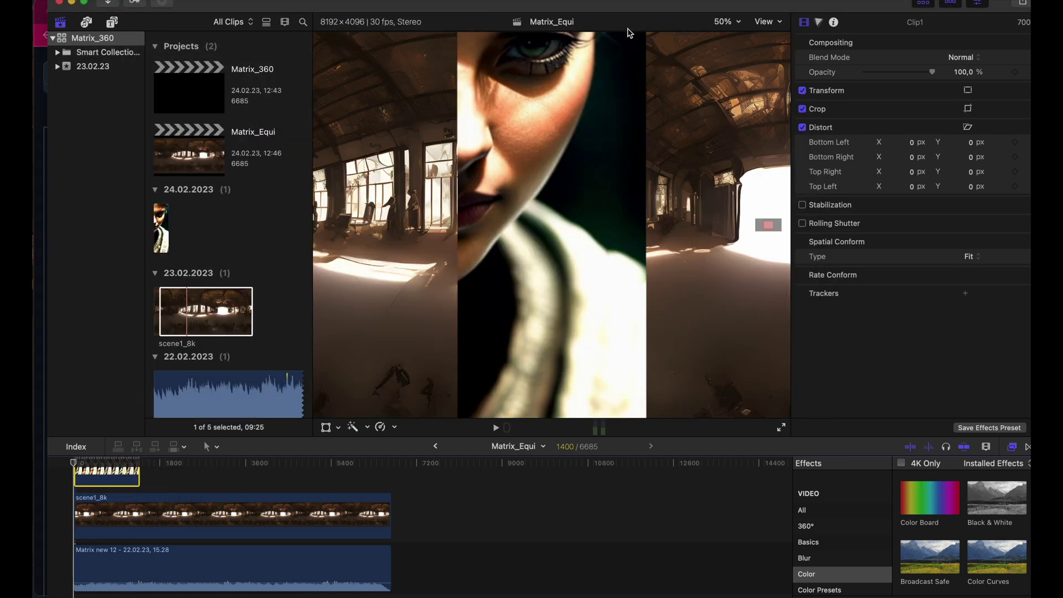
- Retime Clip1 to a custom 20% speed and trim its end to match scene1_8k
click(395, 427)
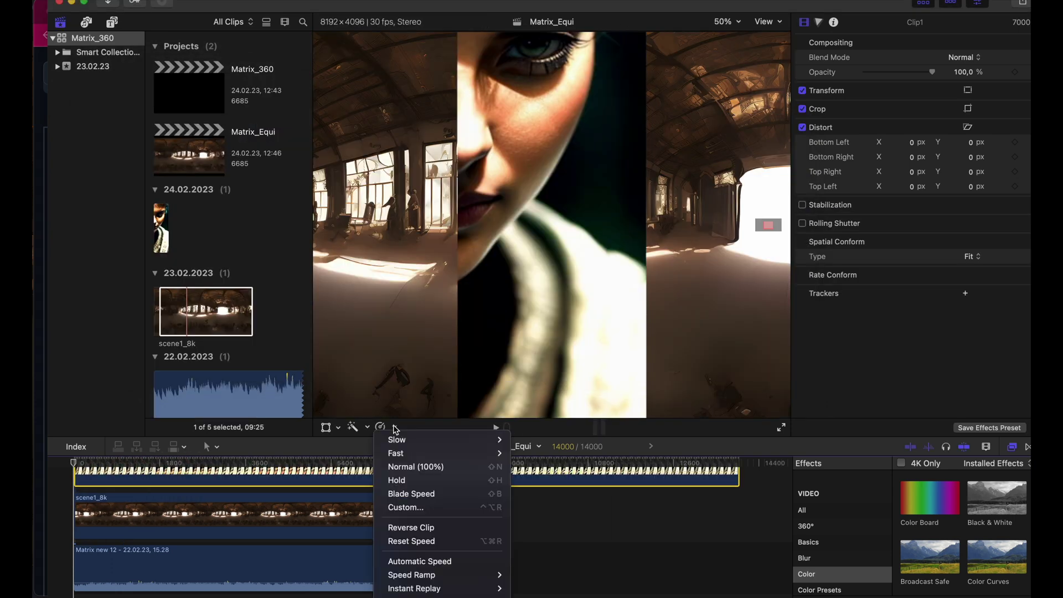
click(405, 507)
text(20)
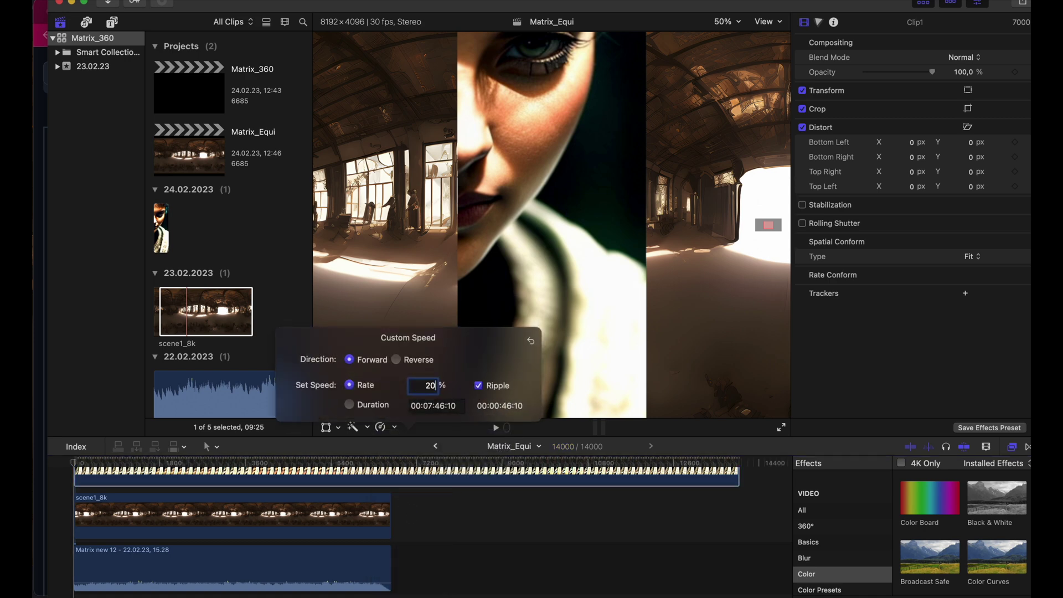
key(Return)
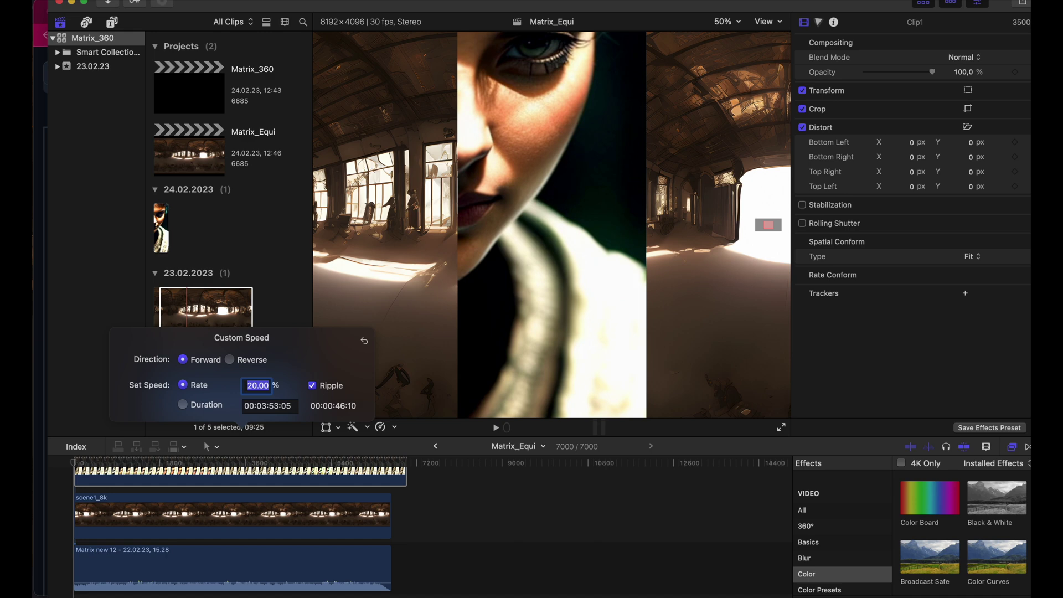
drag(406, 473, 390, 475)
- Scale Clip1 to 21% and move it right and up over the windows
key(shift+t)
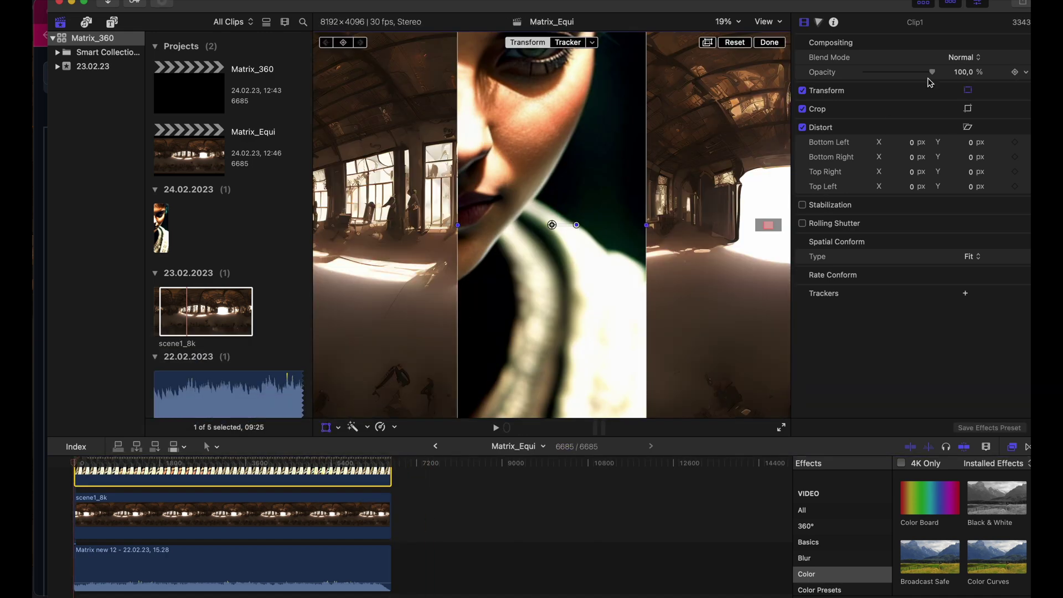
click(1010, 91)
drag(896, 135, 891, 143)
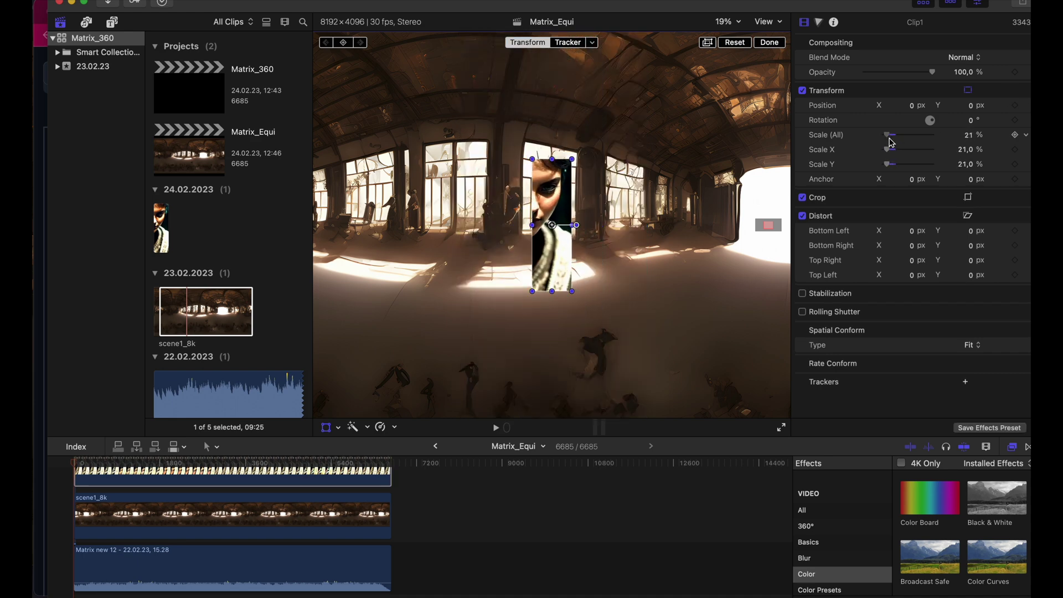
drag(558, 197, 603, 186)
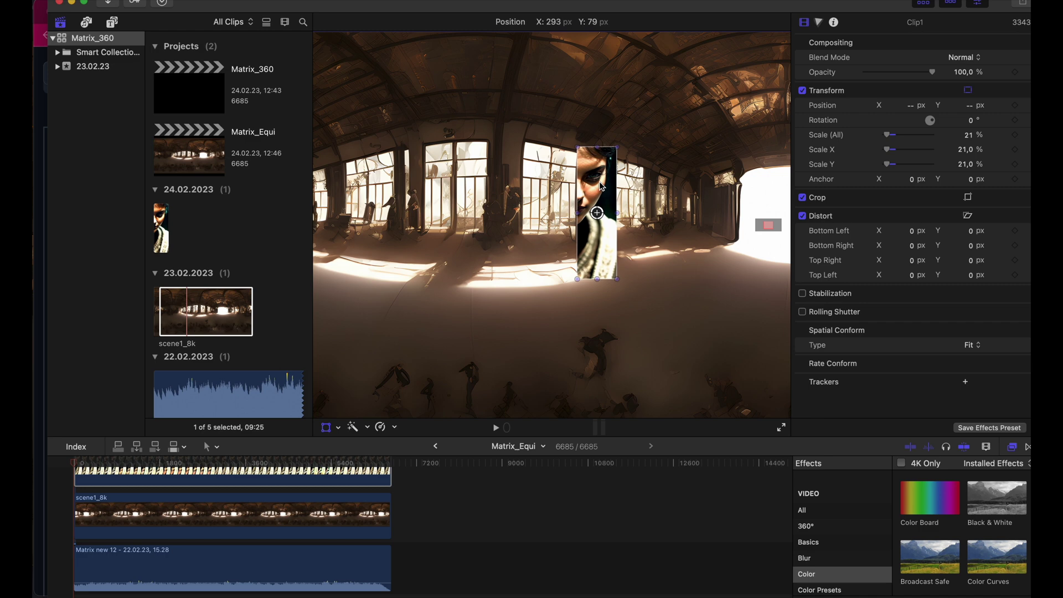
- Reshape Clip1 with corner distortion and lower its opacity to about 25%
click(338, 427)
click(363, 473)
drag(577, 278, 578, 241)
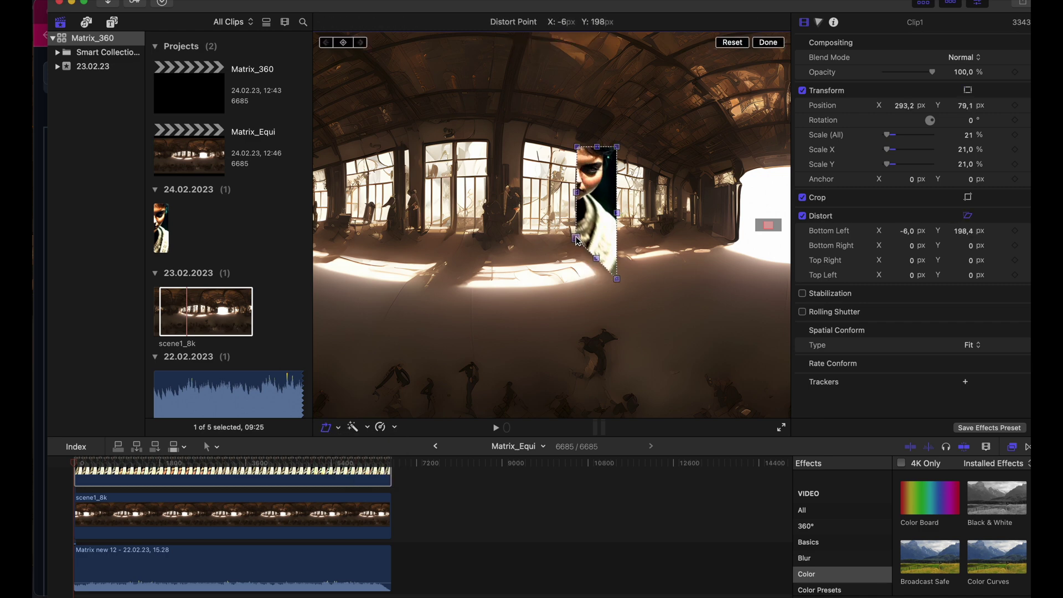
drag(616, 279, 606, 236)
mouse_move(617, 146)
mouse_down()
mouse_move(589, 172)
mouse_move(607, 152)
mouse_up()
drag(931, 72, 896, 72)
drag(578, 148, 580, 152)
drag(576, 238, 576, 239)
- Apply a Vignette Mask to Clip1, adjust its falloff, and lower opacity to about 18%
scroll(841, 543, down, 3)
click(808, 541)
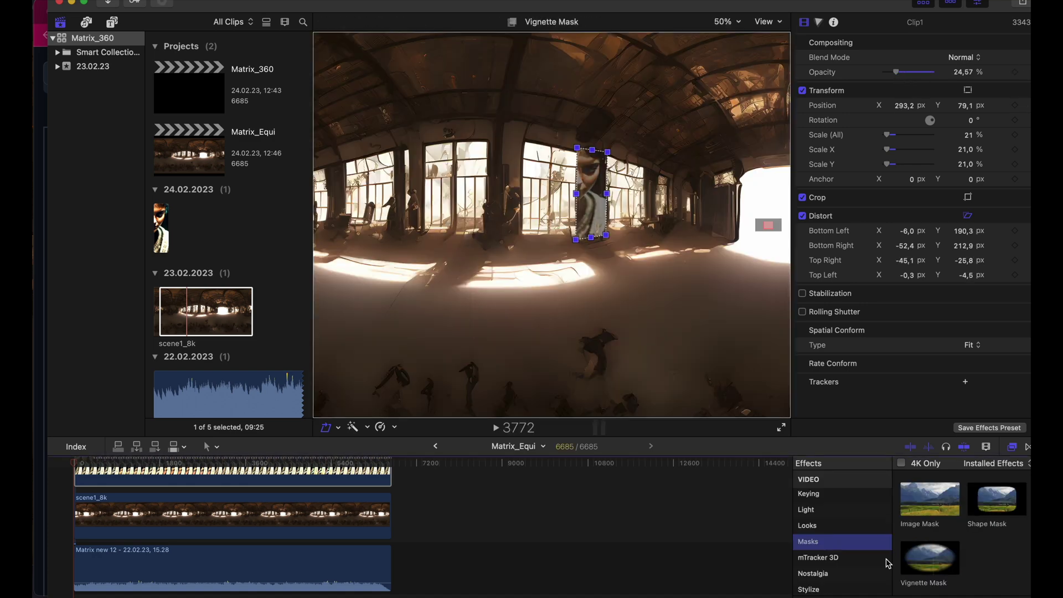
double_click(930, 558)
drag(898, 88, 894, 89)
drag(895, 152, 892, 152)
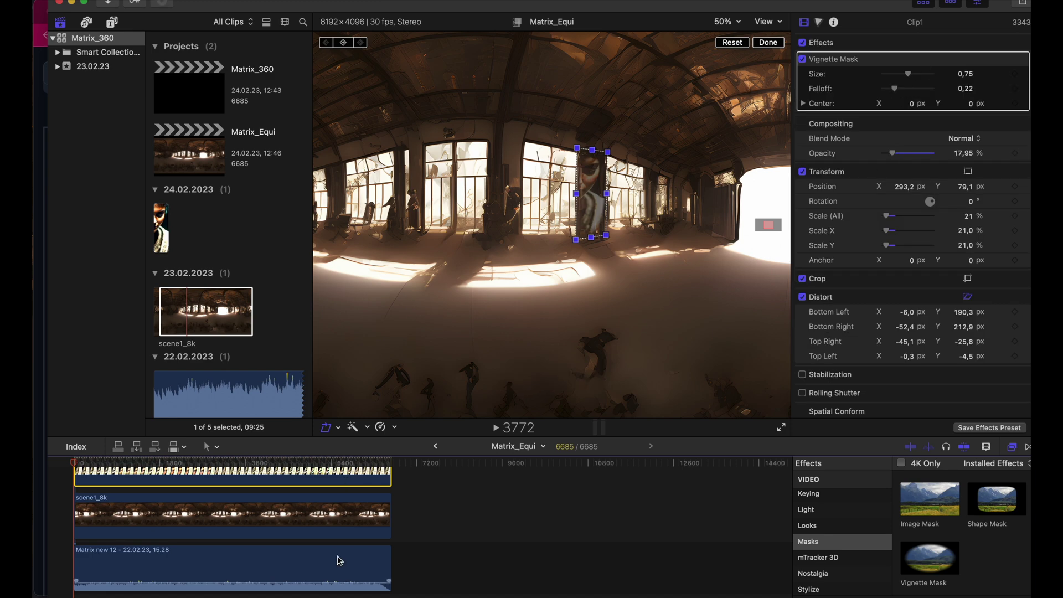
- Set the face overlay clip's retime quality to Optical Flow, then play full screen and stop
click(344, 523)
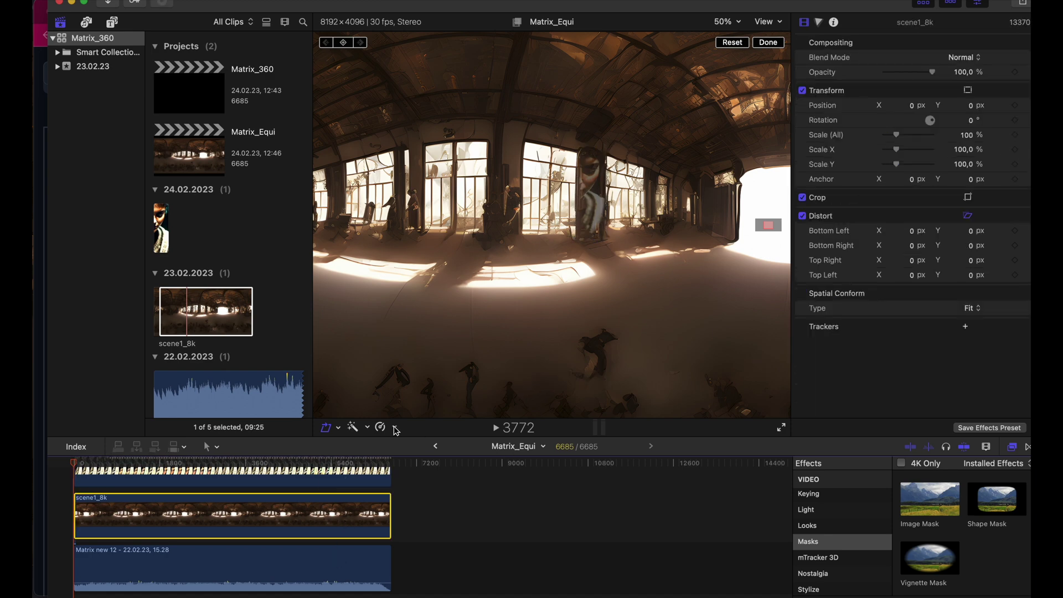
click(325, 480)
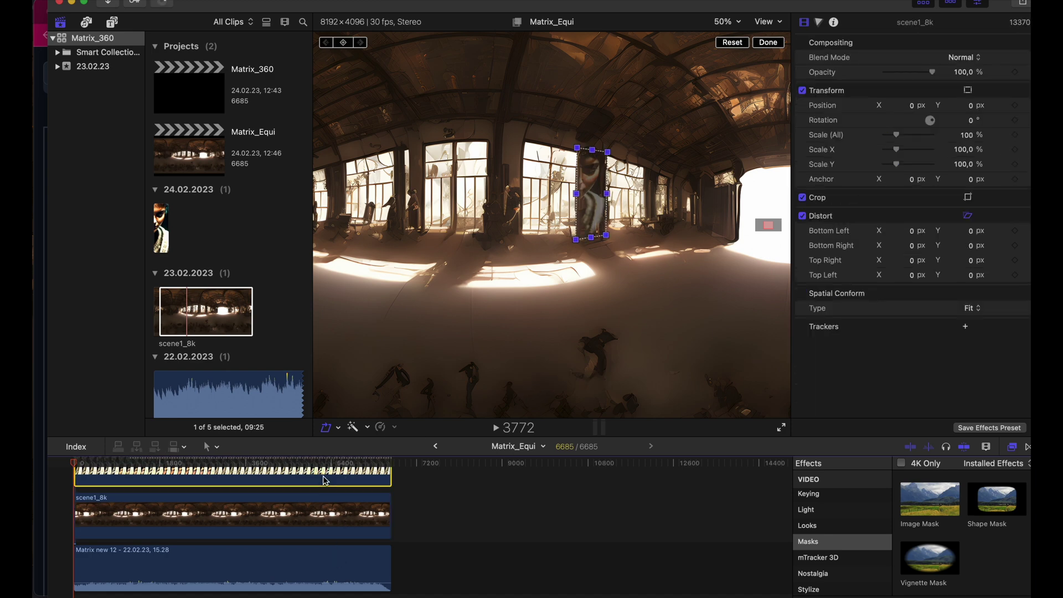
click(393, 428)
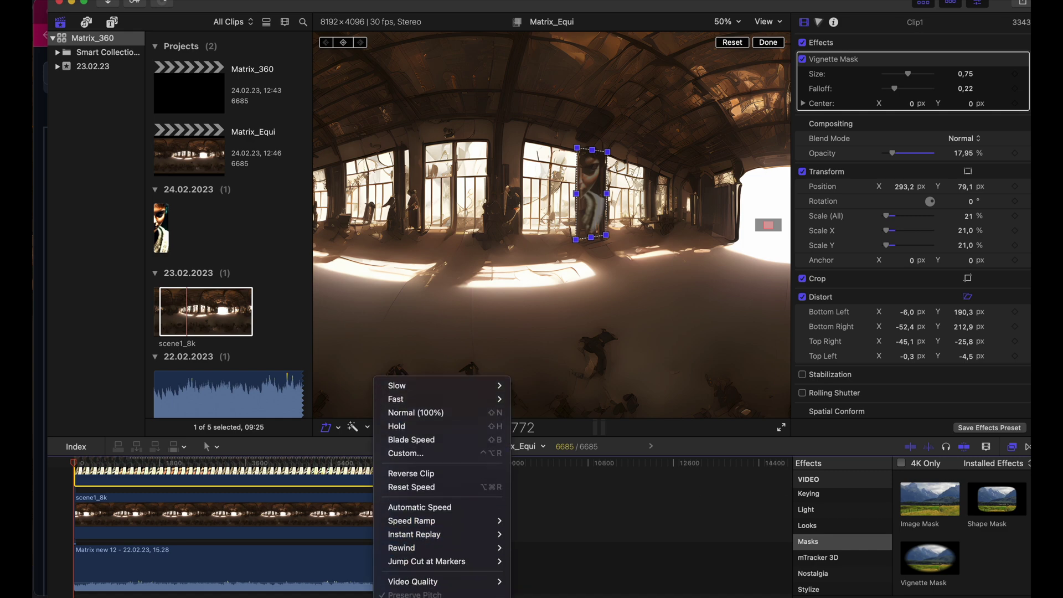
mouse_move(437, 582)
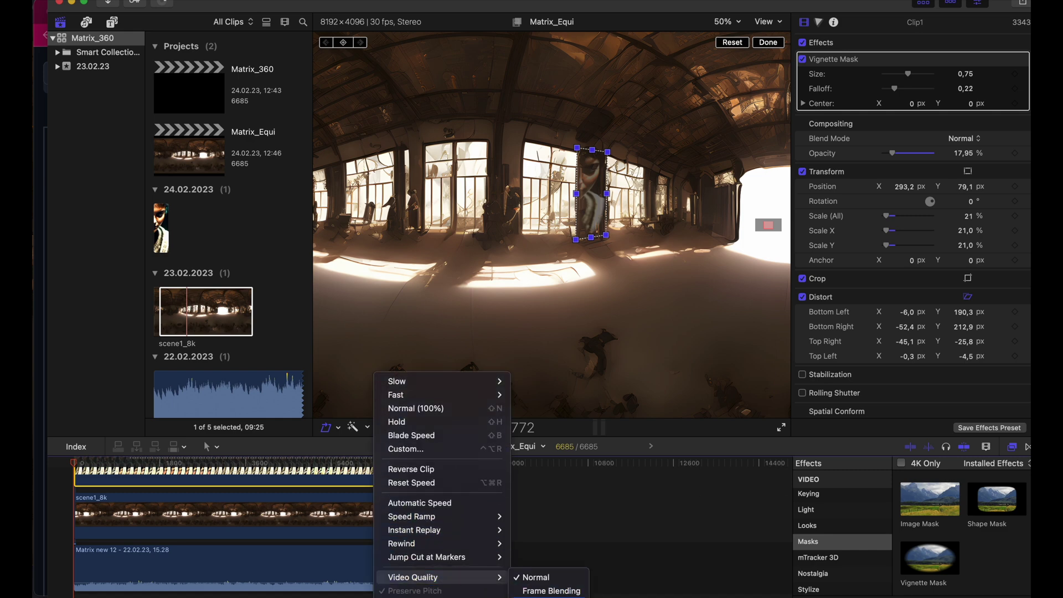
click(550, 596)
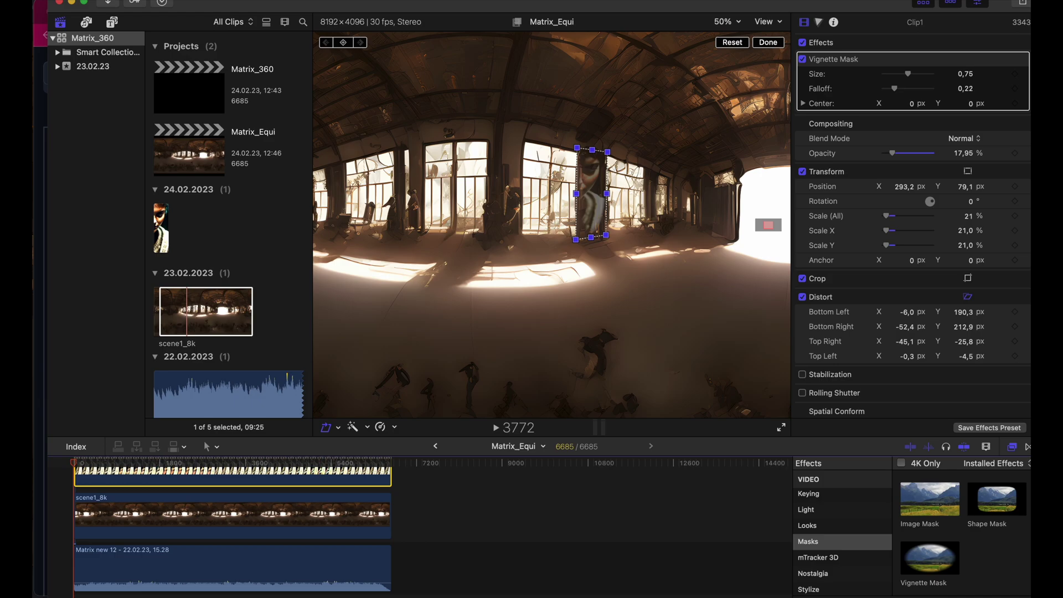
click(780, 427)
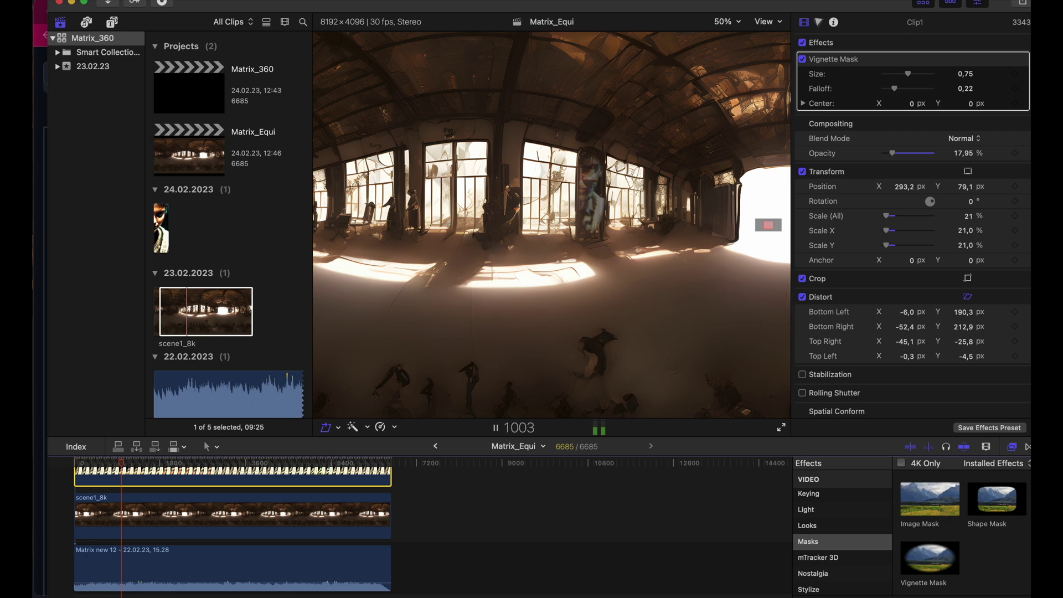
click(498, 429)
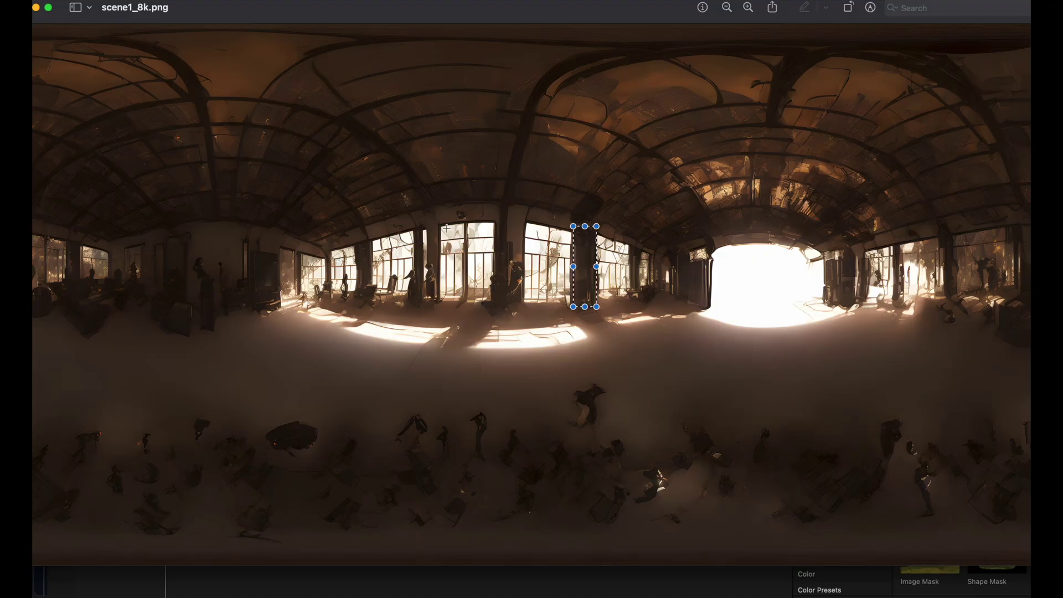
- Draw rectangular selections around a window and over the bright doorway in the panorama
drag(441, 225, 493, 302)
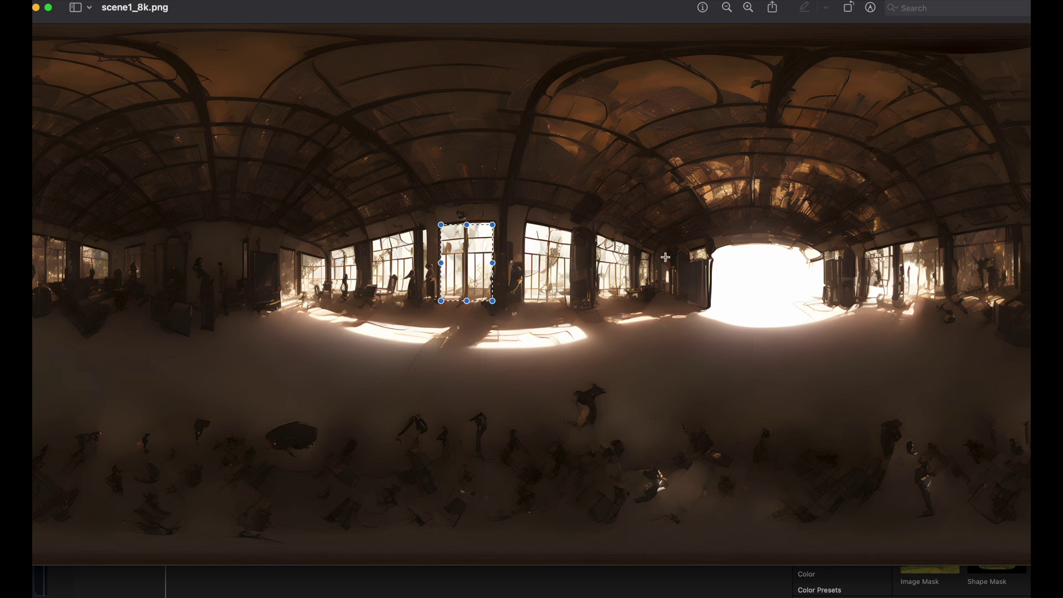
drag(714, 250, 824, 303)
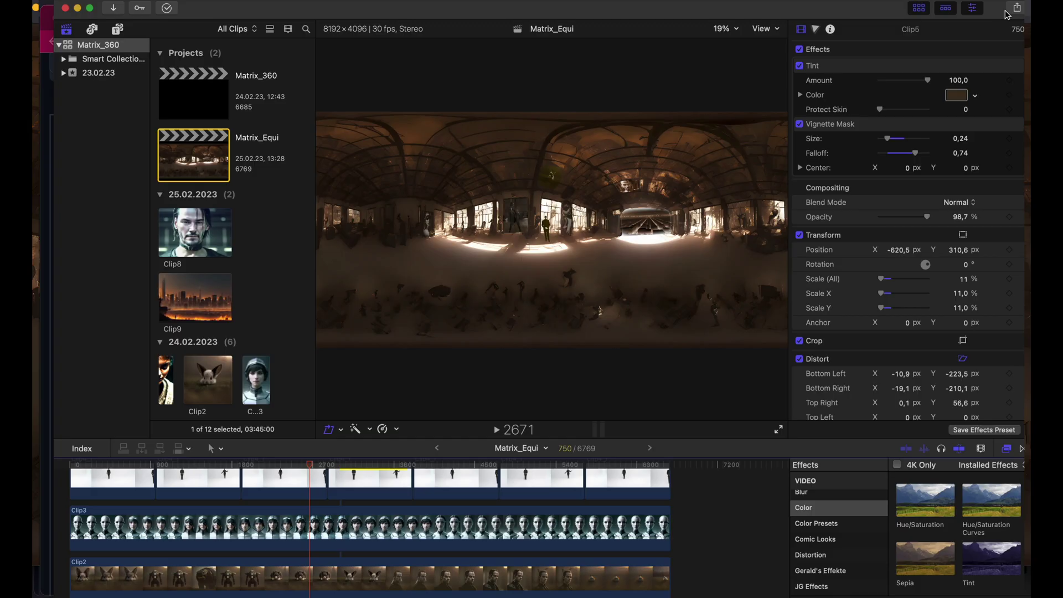
- Share Matrix_Equi as an 8192 x 4096 H.264 master file saved as Matrix_Equi
click(1018, 8)
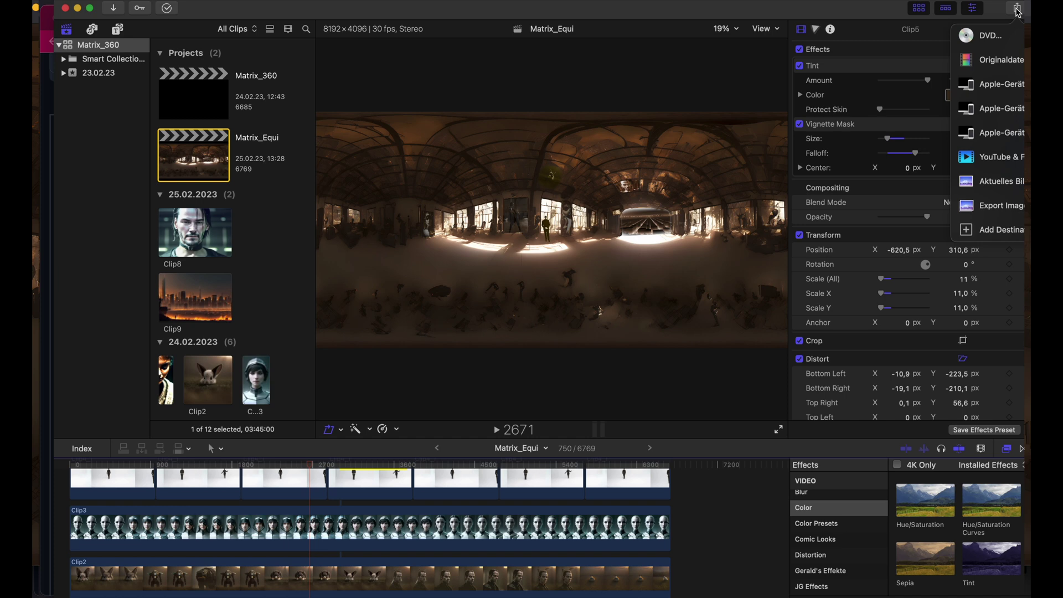
click(1007, 65)
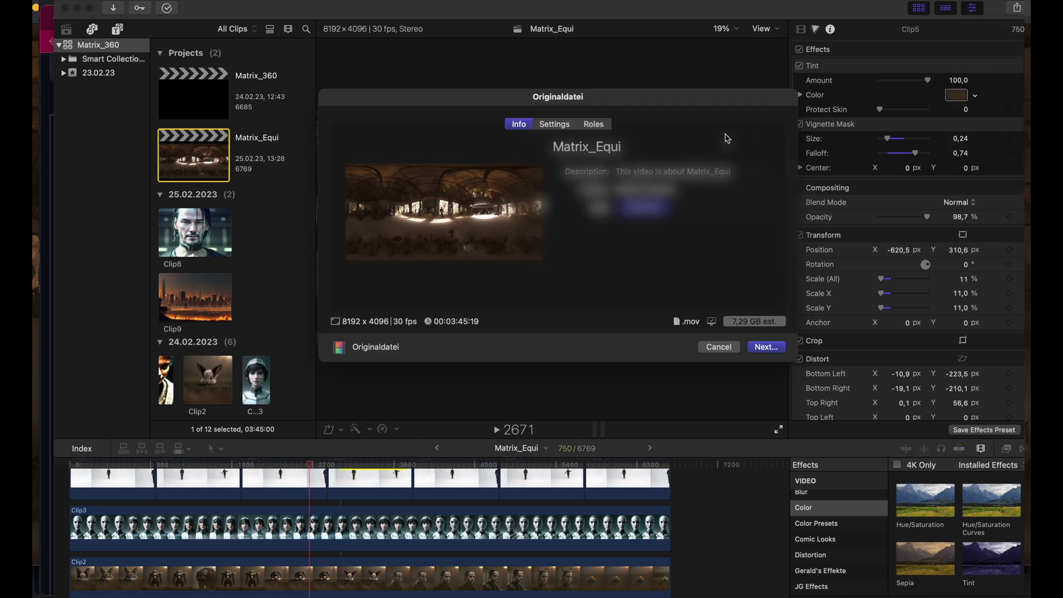
click(565, 126)
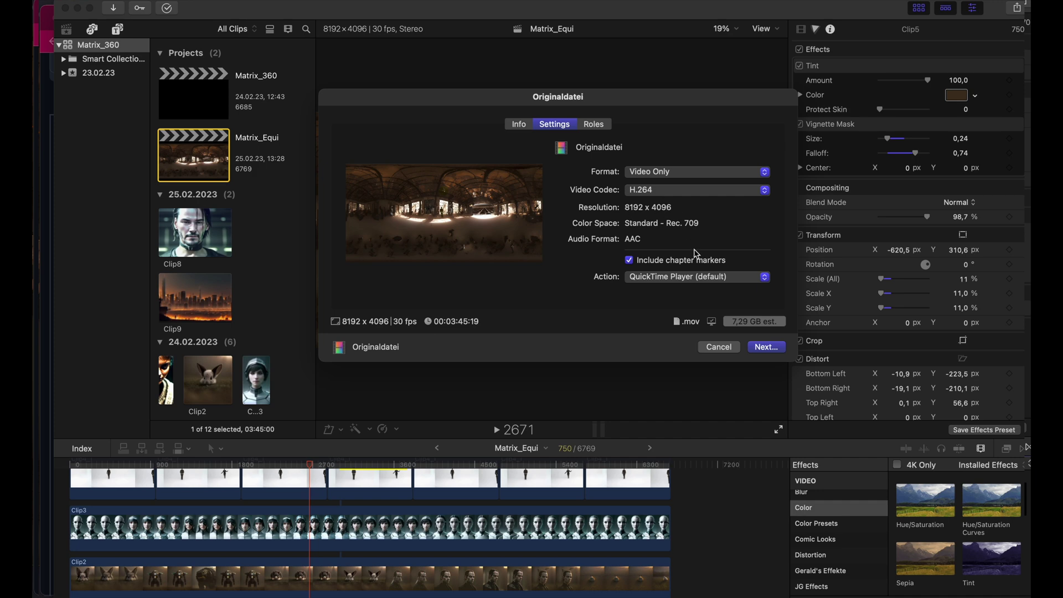
click(769, 352)
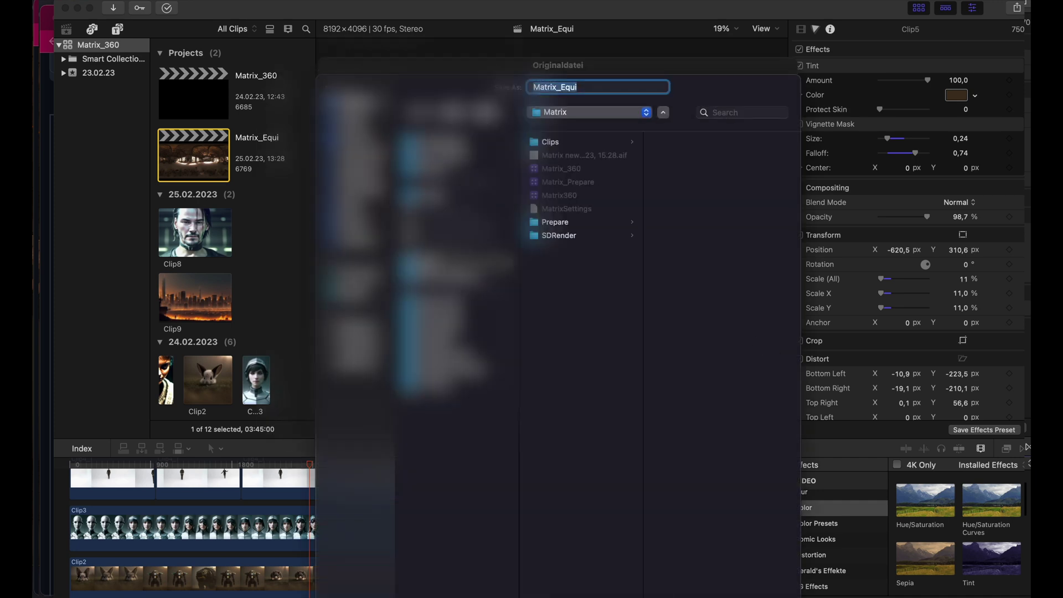
key(Return)
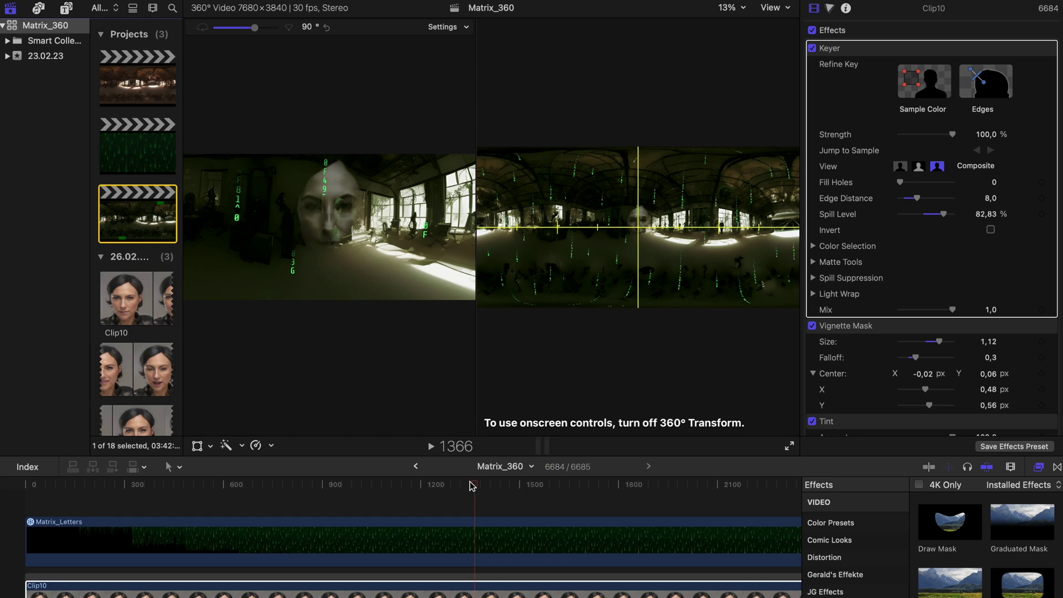
- Set up a master-file export of Matrix_360 with the H.264 video codec
drag(471, 486, 416, 486)
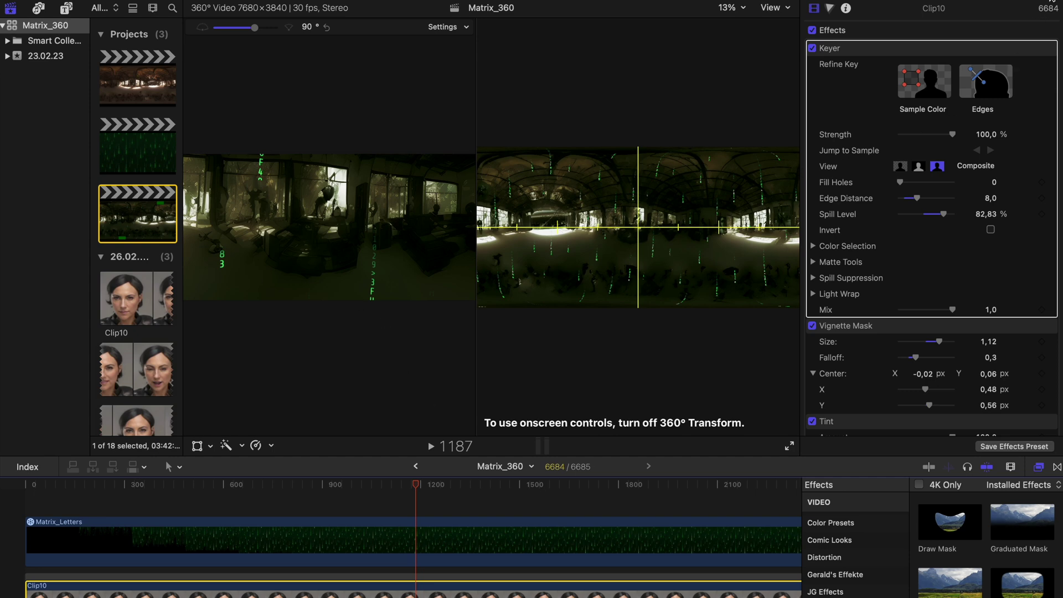
click(1020, 3)
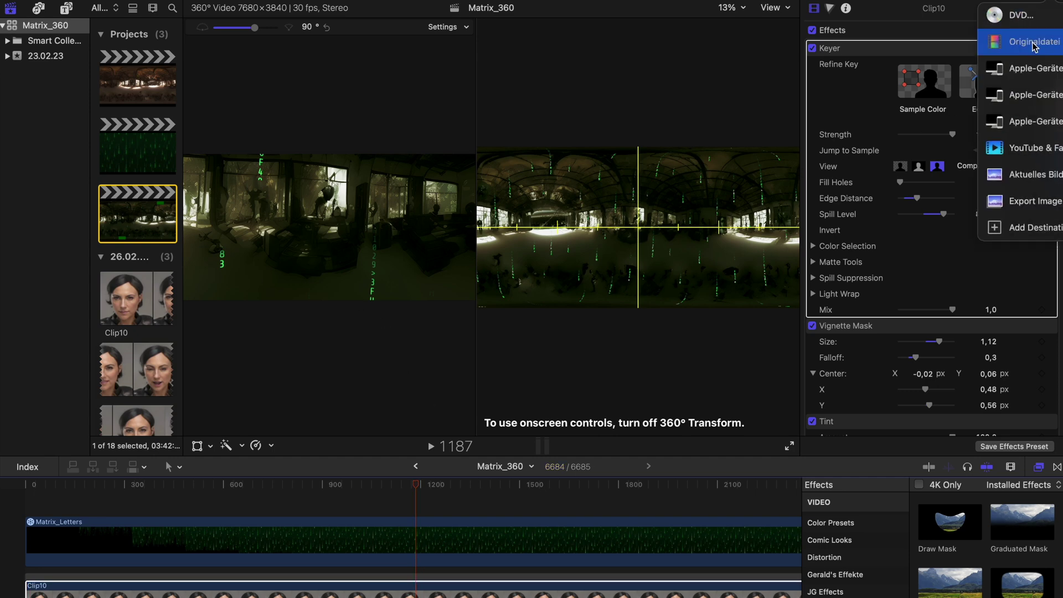
click(1033, 47)
click(559, 113)
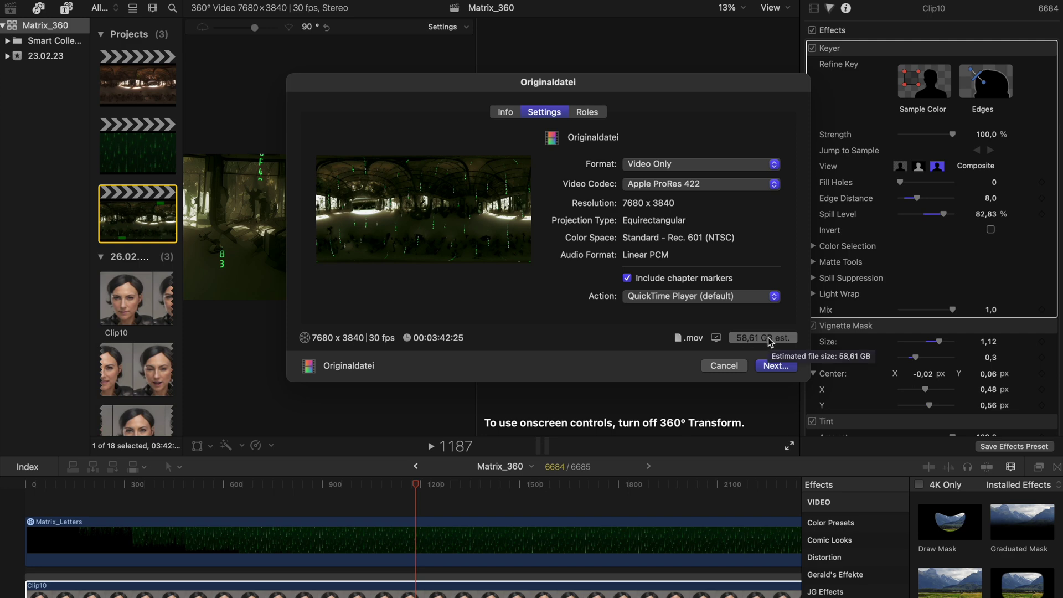
click(706, 184)
click(692, 229)
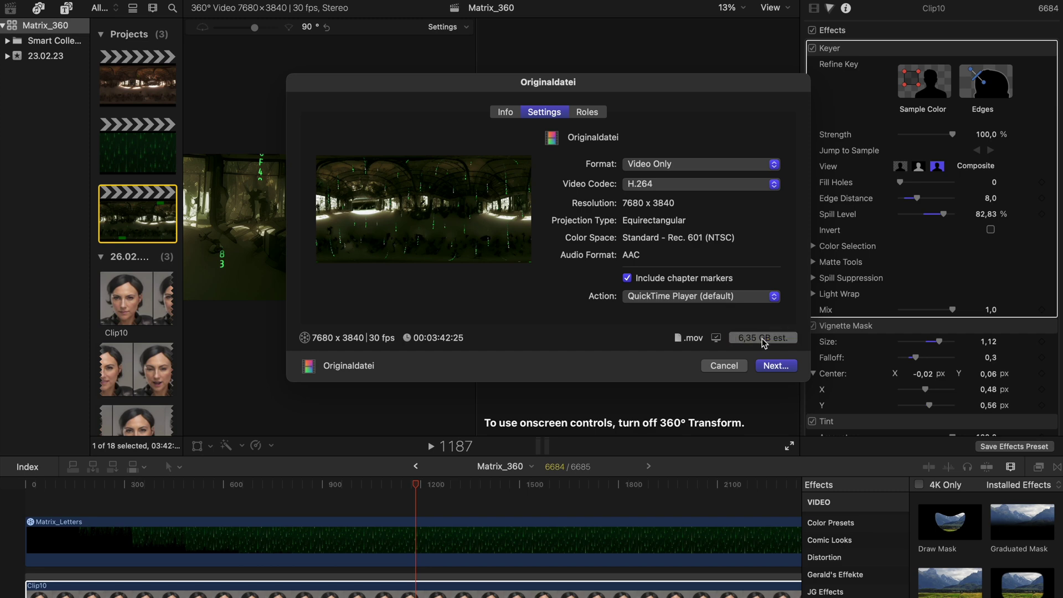
- Name the export Matrix_360_Final and save it to start exporting
click(776, 365)
click(618, 71)
text(_Fi)
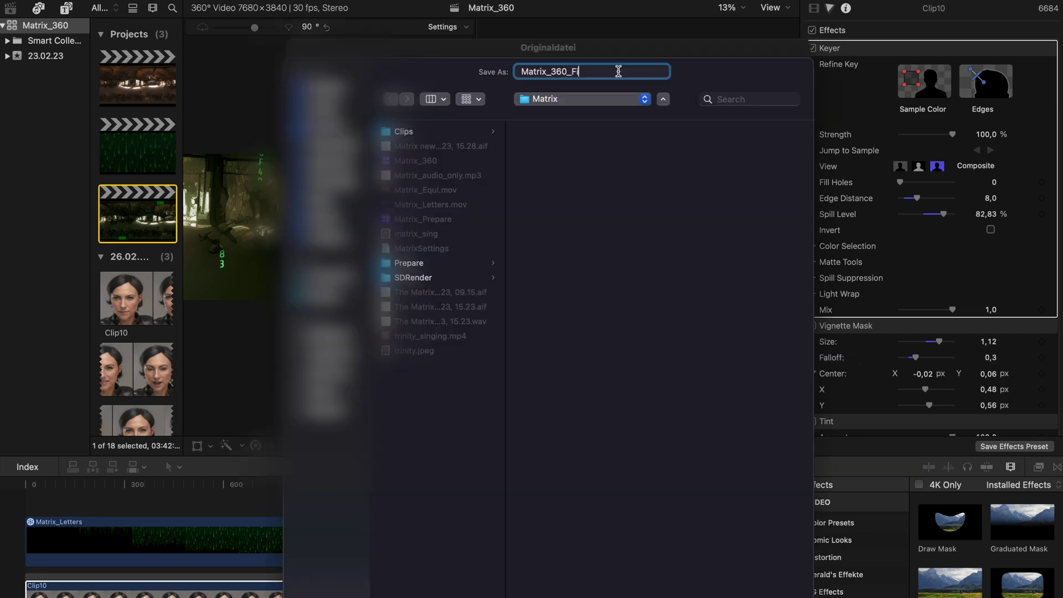
text(nal)
key(Return)
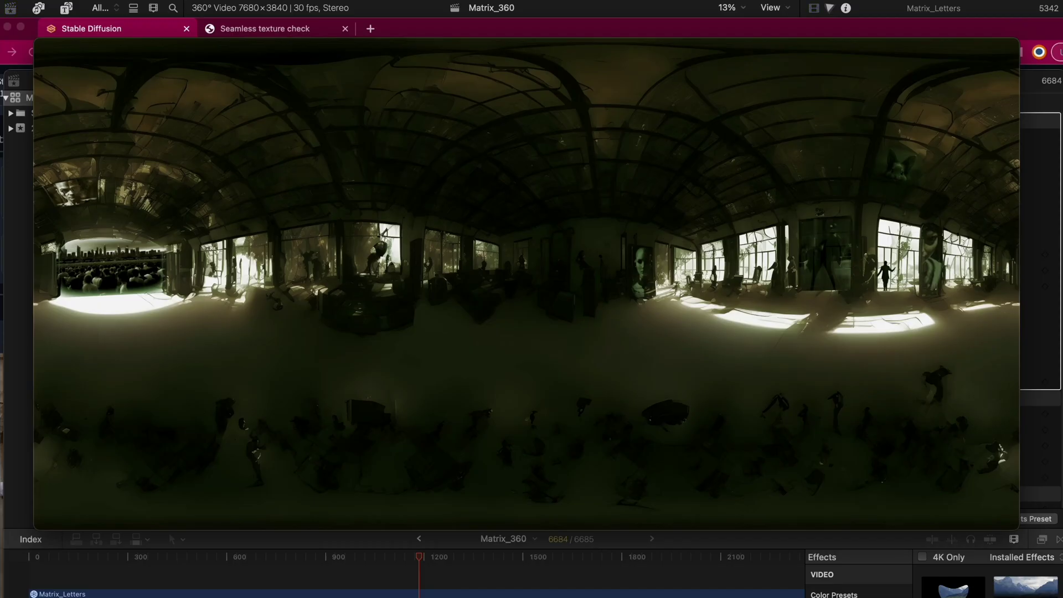
mouse_move(609, 250)
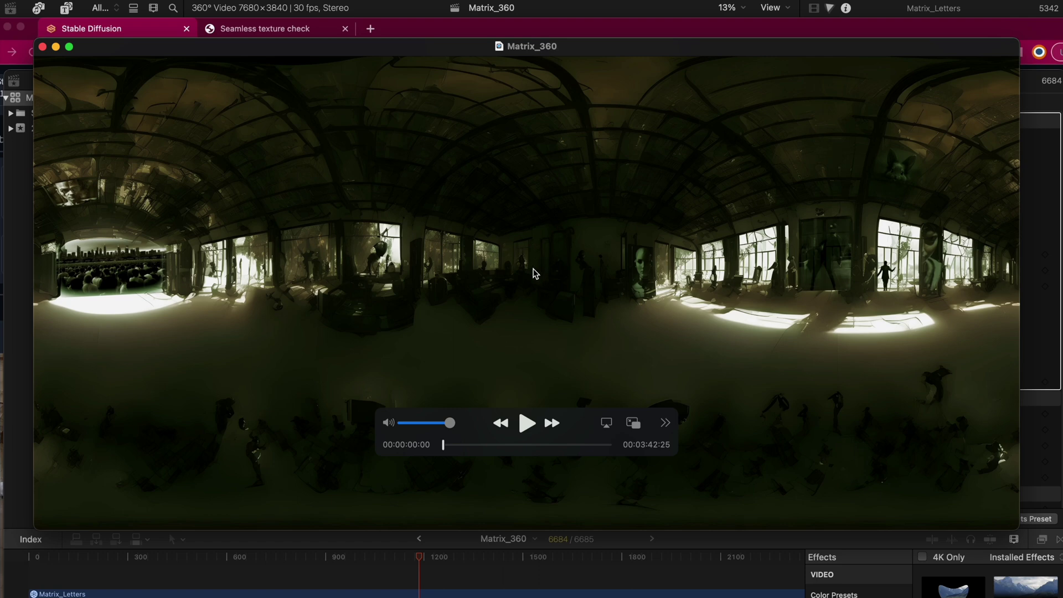
- Scrub the exported Matrix_360 video forward to about 1:13
mouse_move(530, 279)
drag(445, 447, 544, 444)
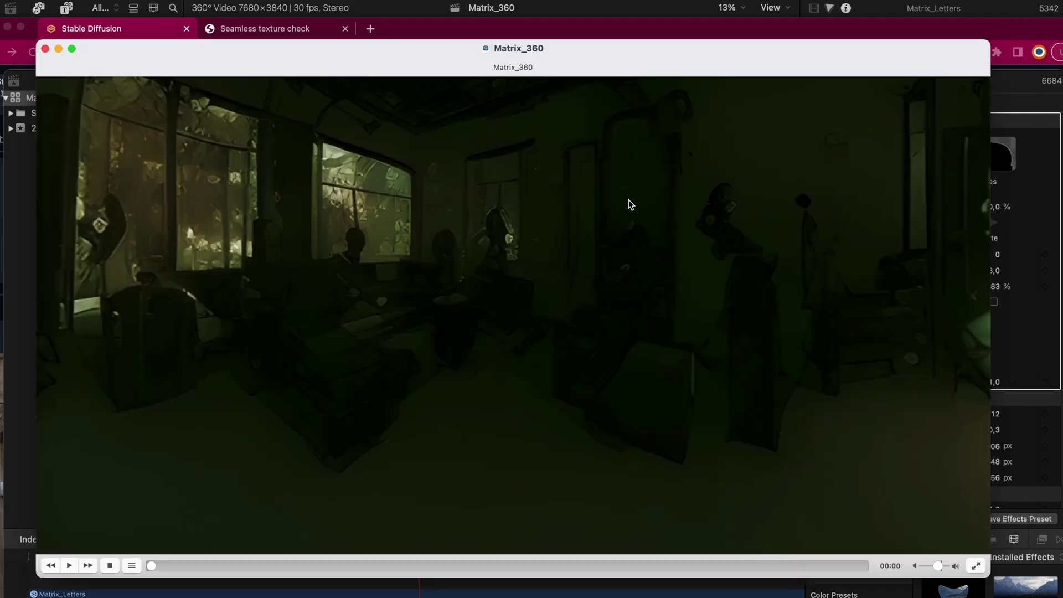
- Pan the 360° view toward the right side, then play and pause the video
mouse_move(629, 205)
mouse_down()
mouse_move(538, 187)
mouse_move(501, 232)
mouse_move(530, 165)
mouse_move(637, 213)
mouse_up()
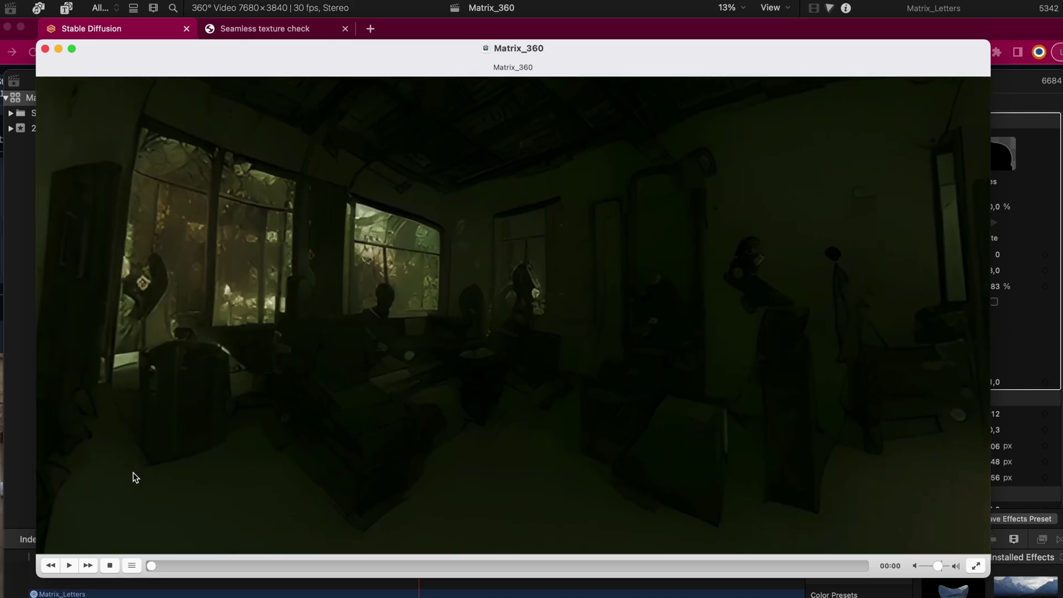
click(69, 565)
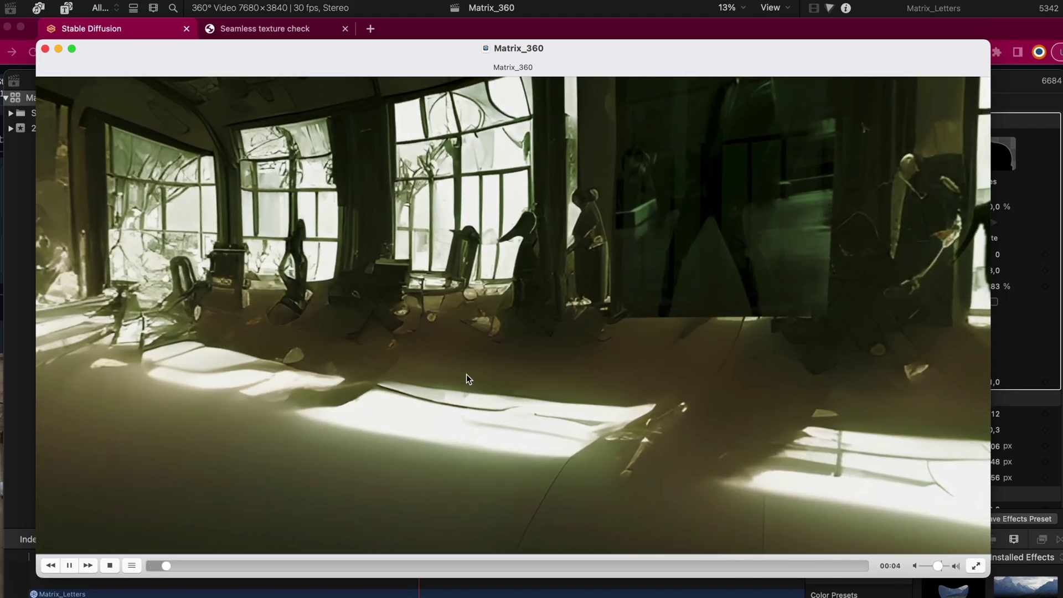
click(69, 565)
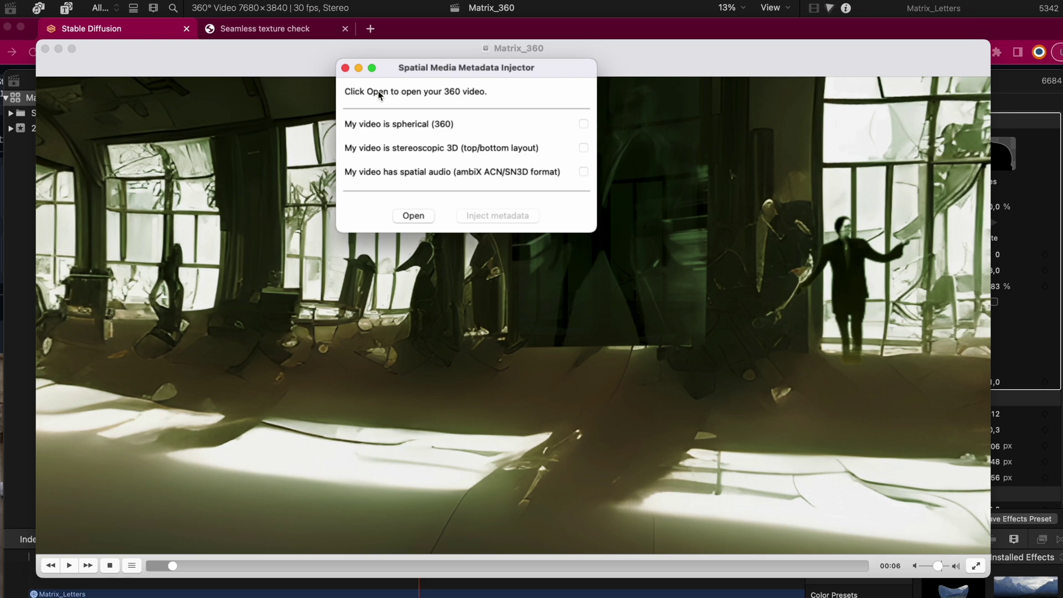
- Load Matrix_360_Final.mov from the Matrix folder into the injector
click(413, 216)
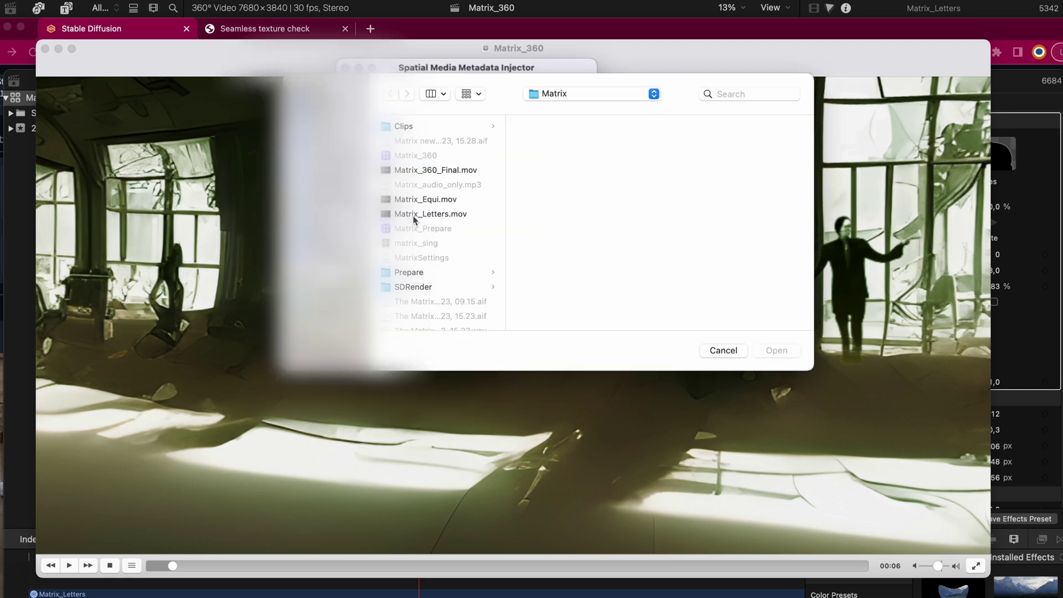
click(443, 171)
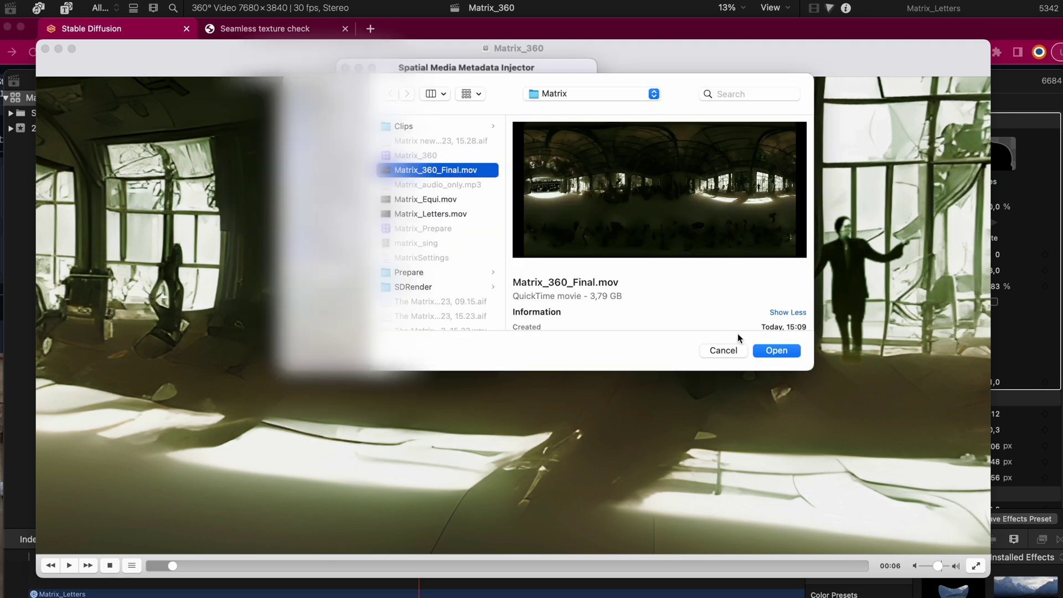
click(773, 350)
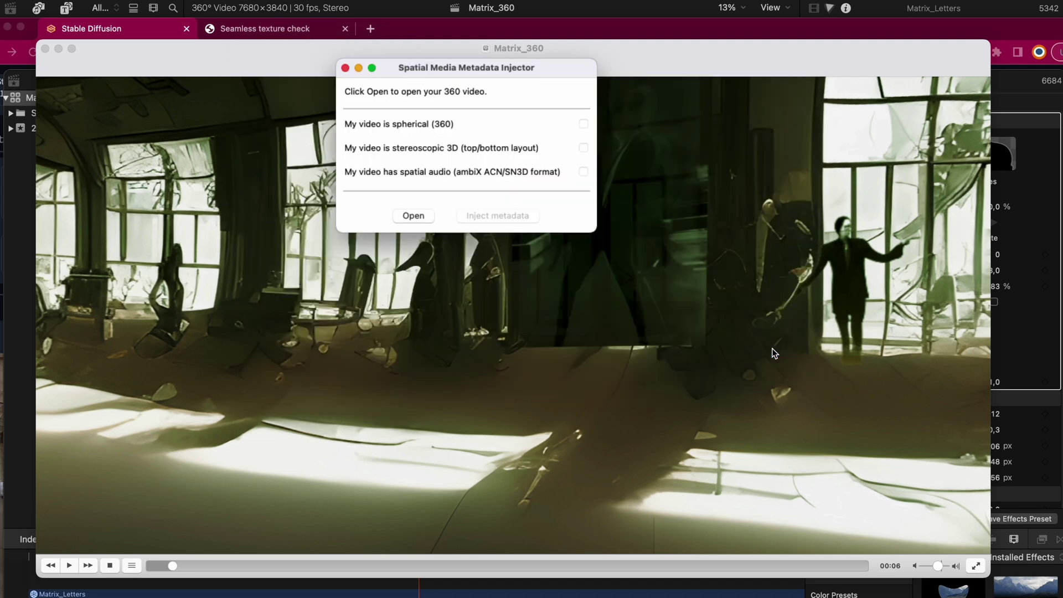